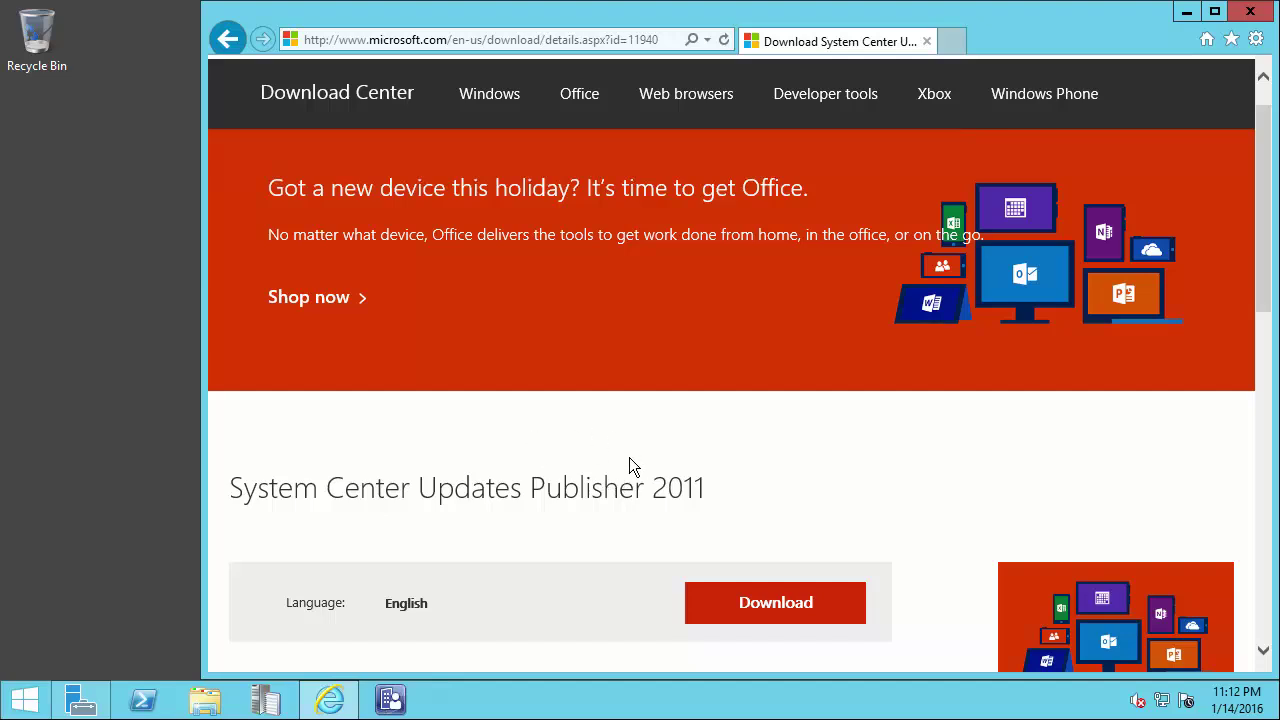
- Save SystemCenterUpdatesPublisher.msi to the Desktop from Internet Explorer, then close the browser
click(720, 603)
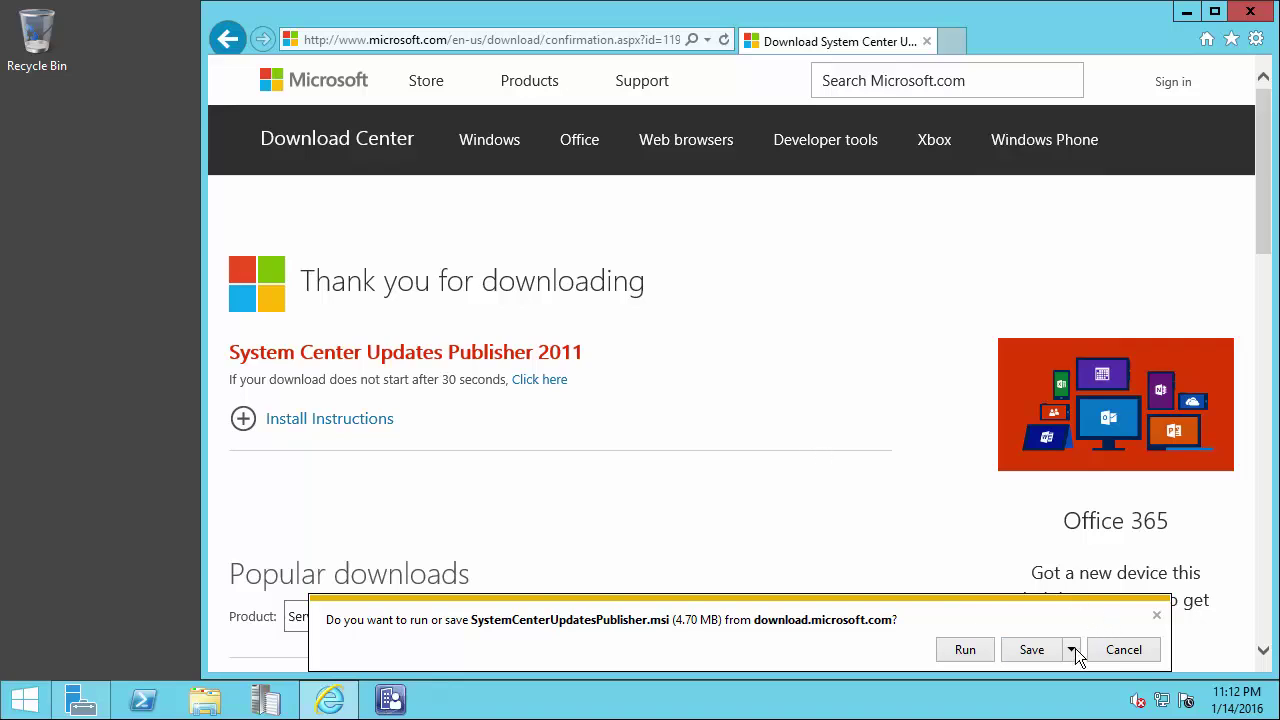
click(1071, 650)
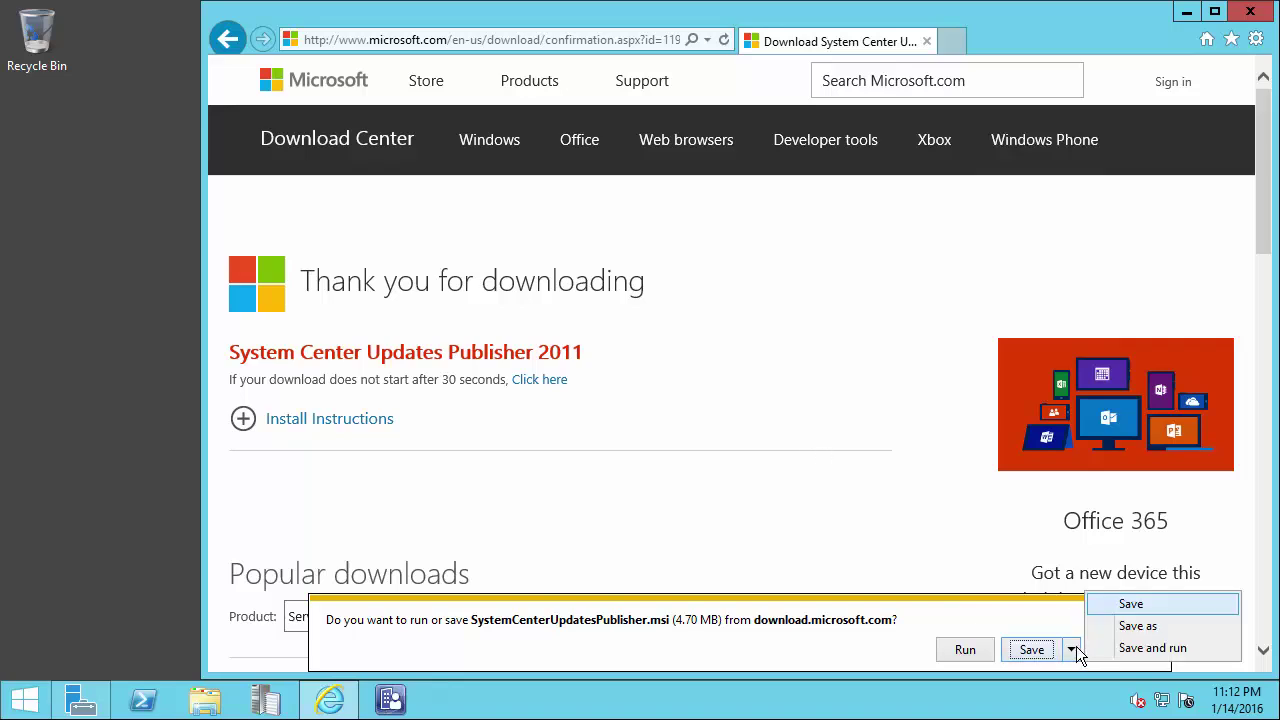
click(1130, 625)
click(440, 296)
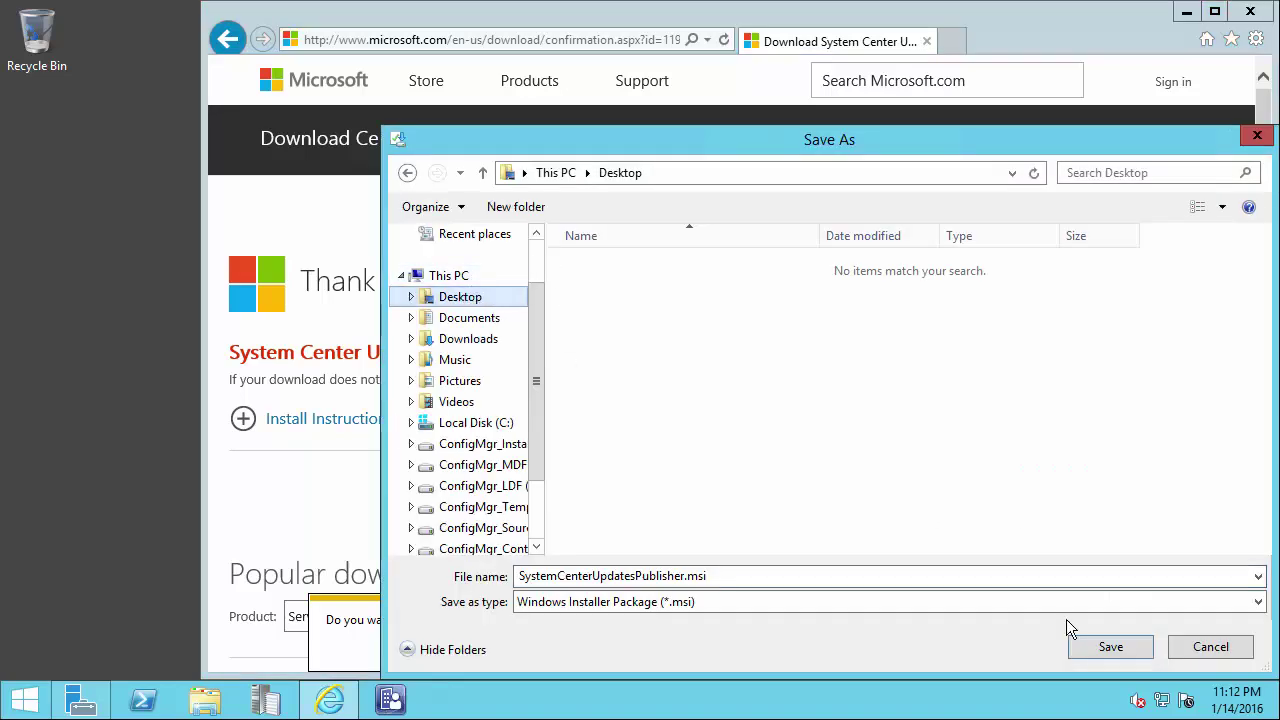
click(1110, 647)
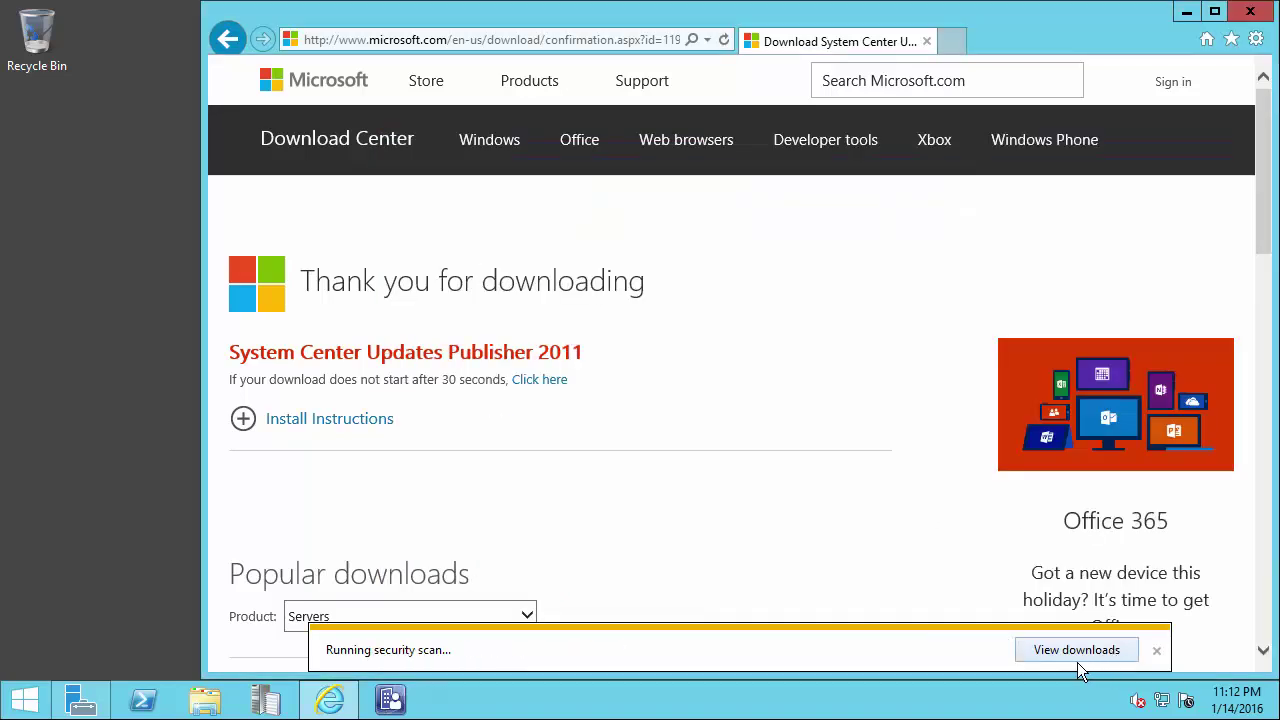
click(1251, 14)
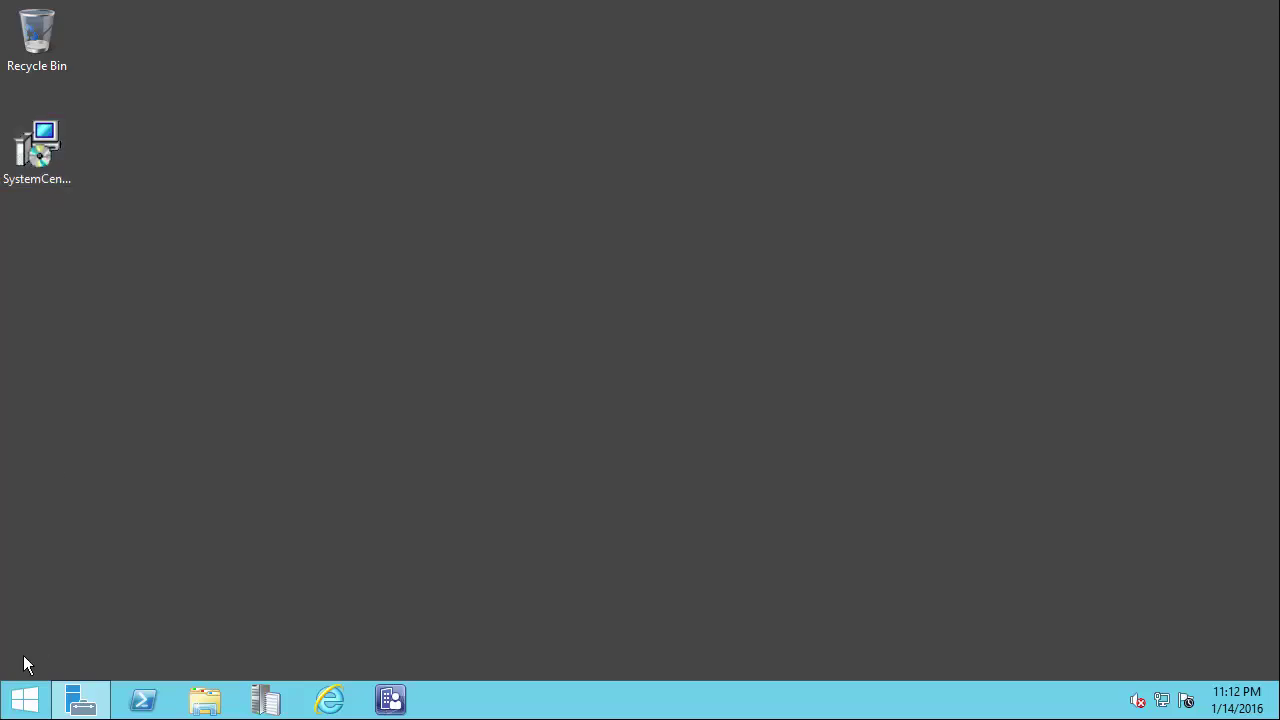
- Open a Command Prompt with administrator rights
right_click(22, 698)
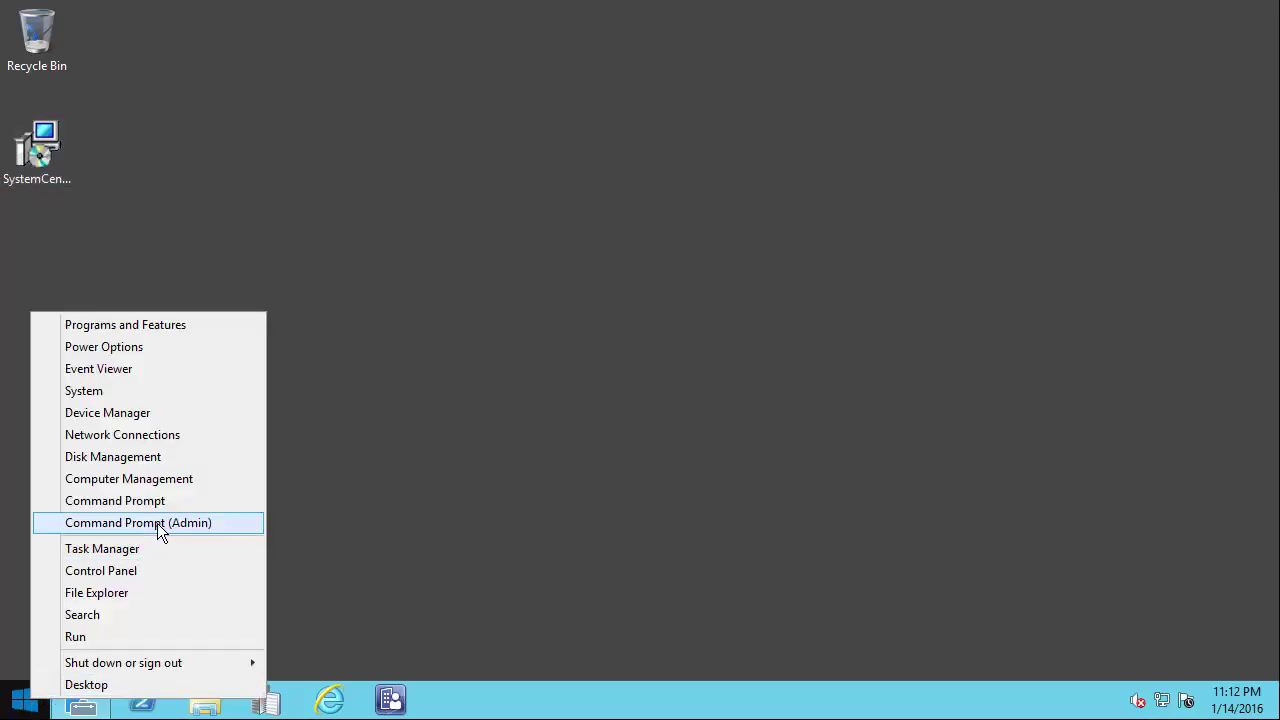
click(157, 523)
key(alt+y)
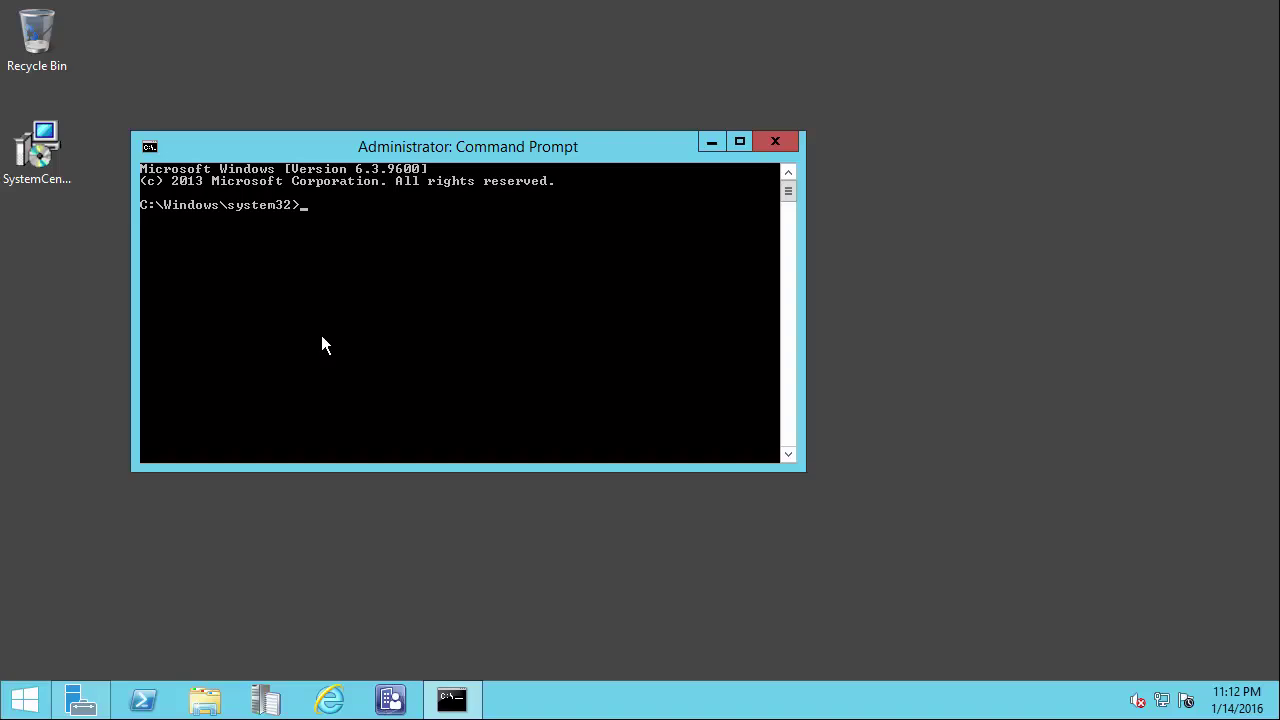
- Run SystemCenterUpdatesPublisher.msi from the Admin user's Desktop folder to start setup
text(\Users\CMAdmin\Desktop\s)
key(Tab)
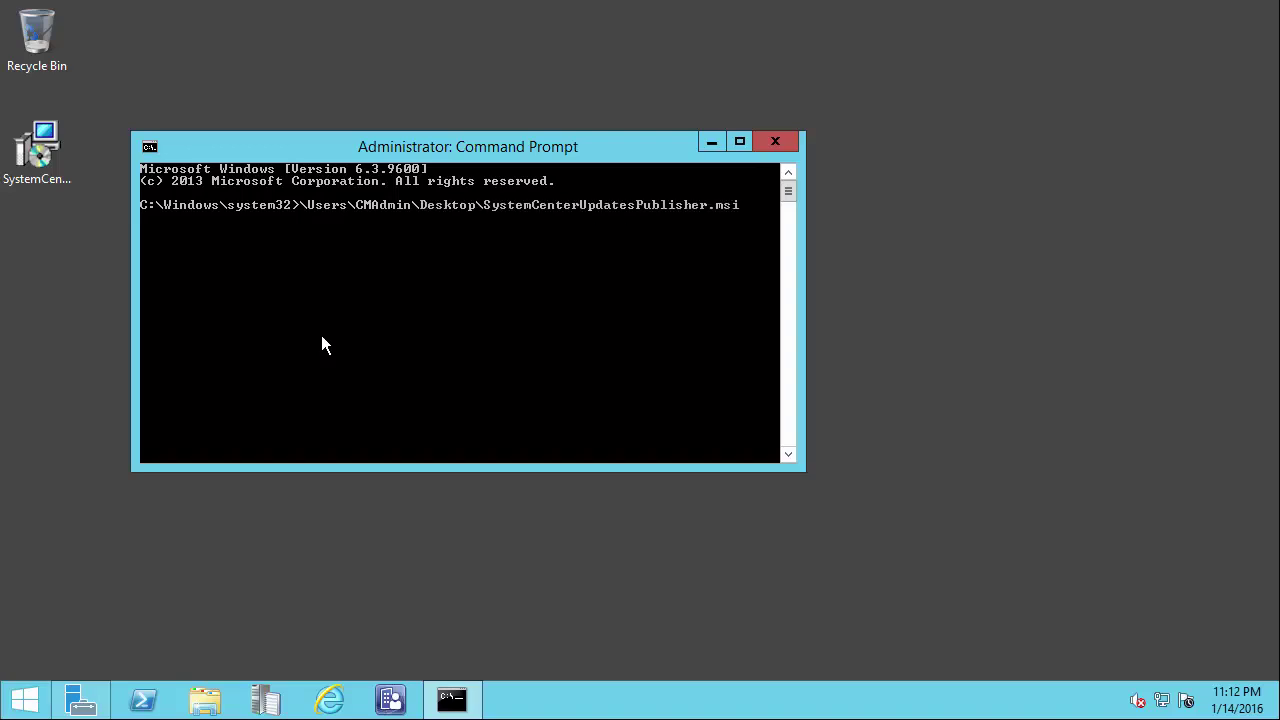
key(Return)
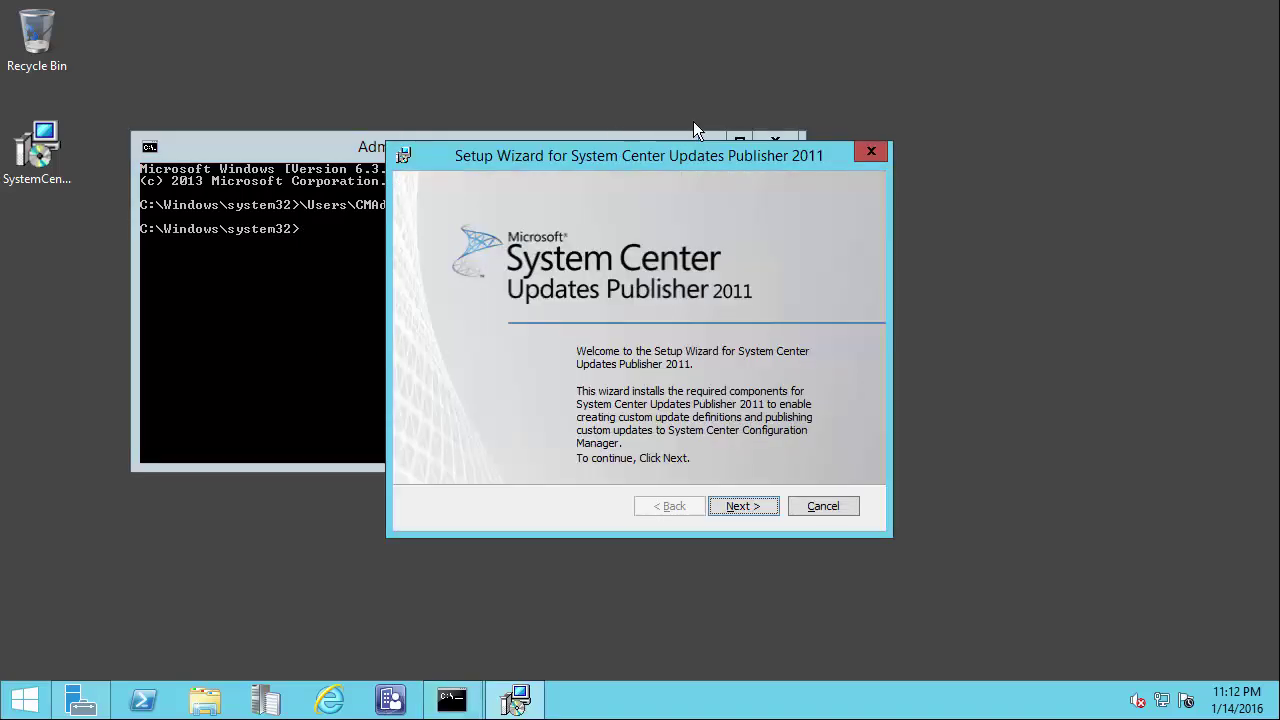
- Close Command Prompt and install SCUP 2011 in the default location, accepting the license
click(770, 145)
drag(761, 155, 782, 114)
click(764, 464)
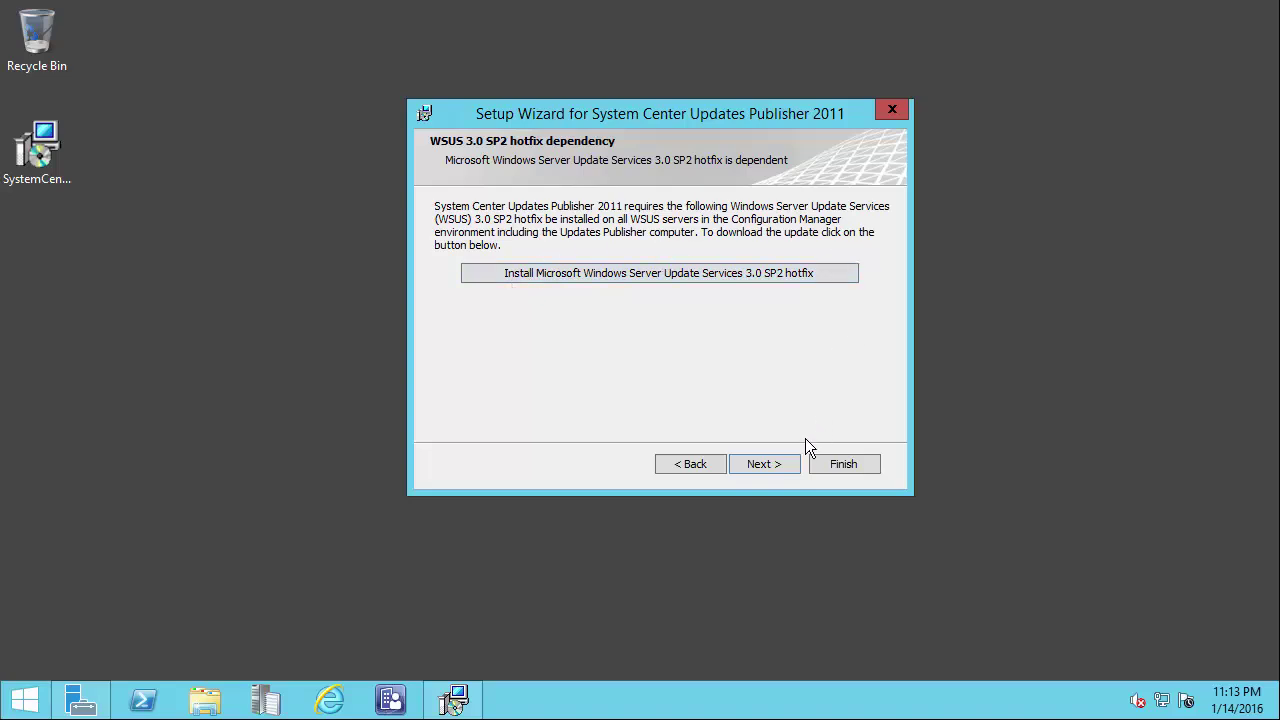
click(760, 465)
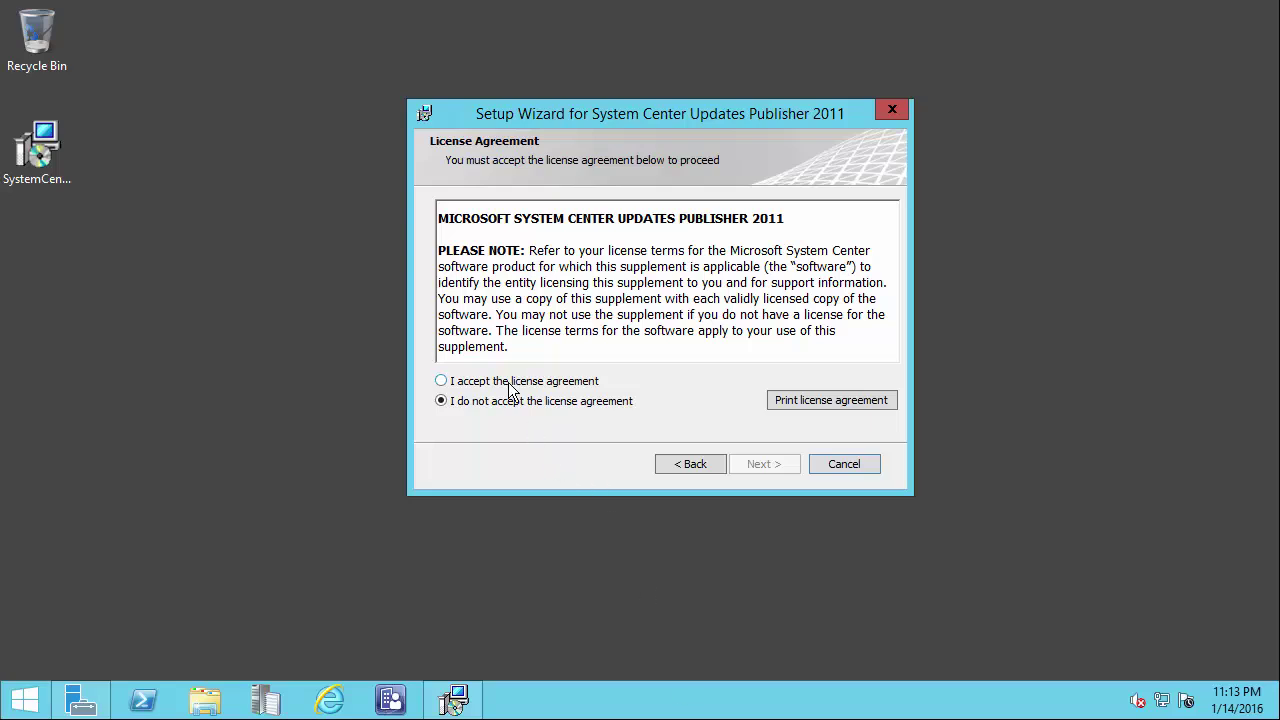
click(508, 383)
click(771, 475)
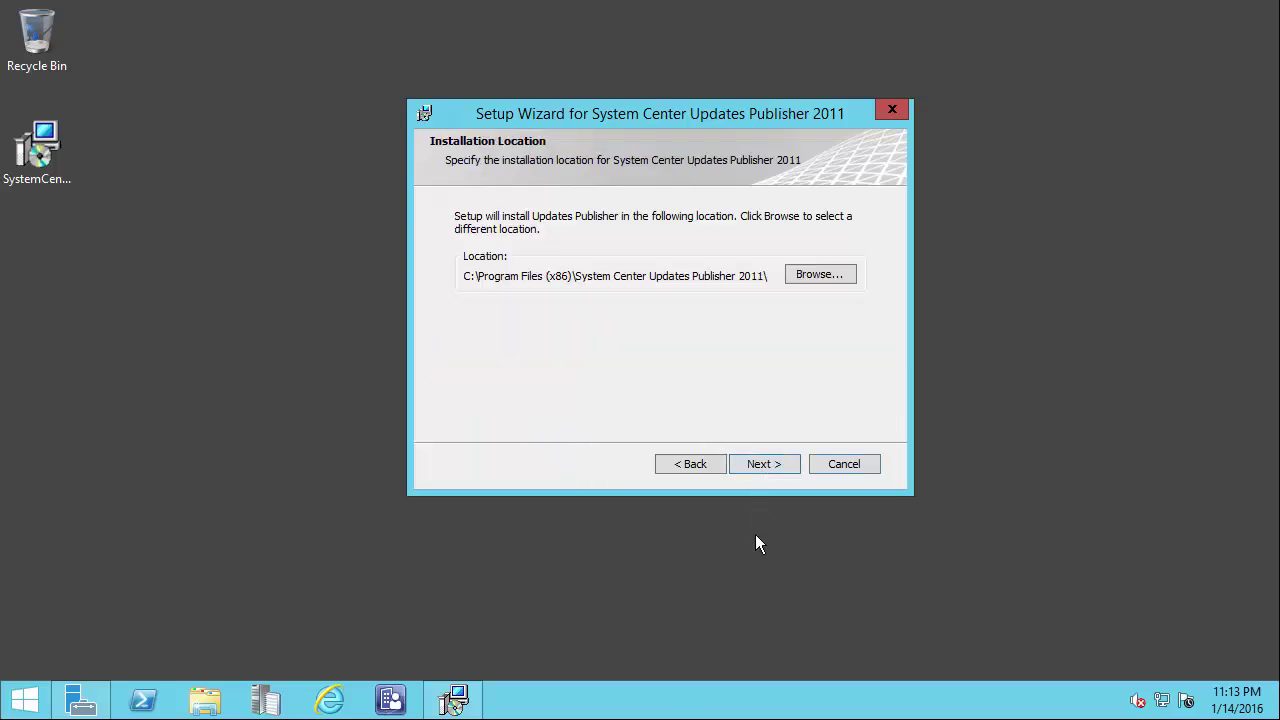
click(770, 466)
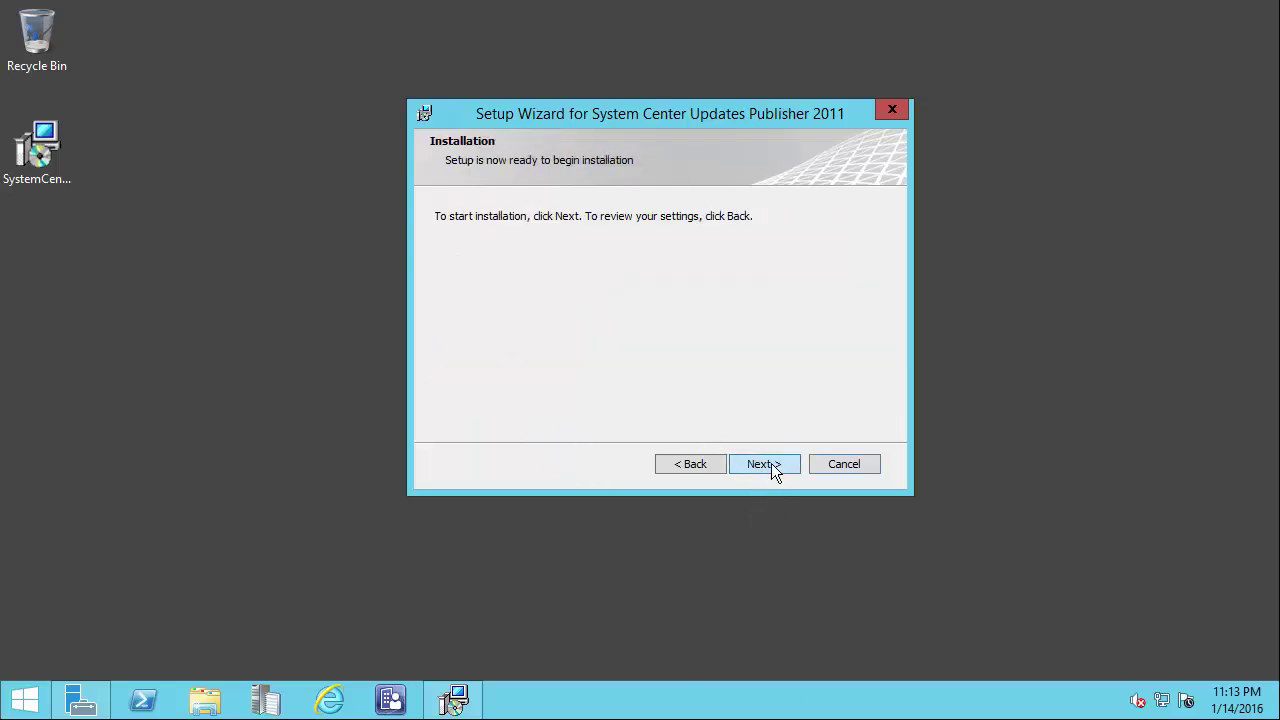
click(770, 464)
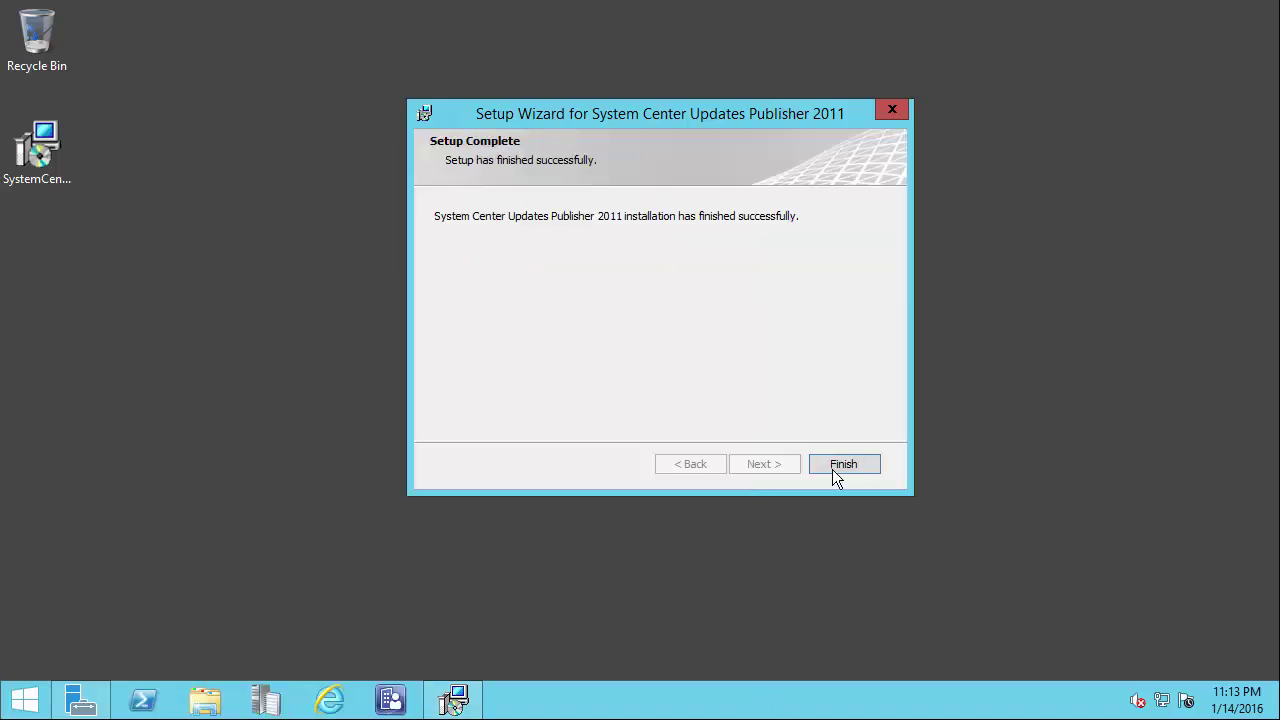
click(836, 466)
- Search for scup on the Start screen and pin it to the taskbar
click(36, 706)
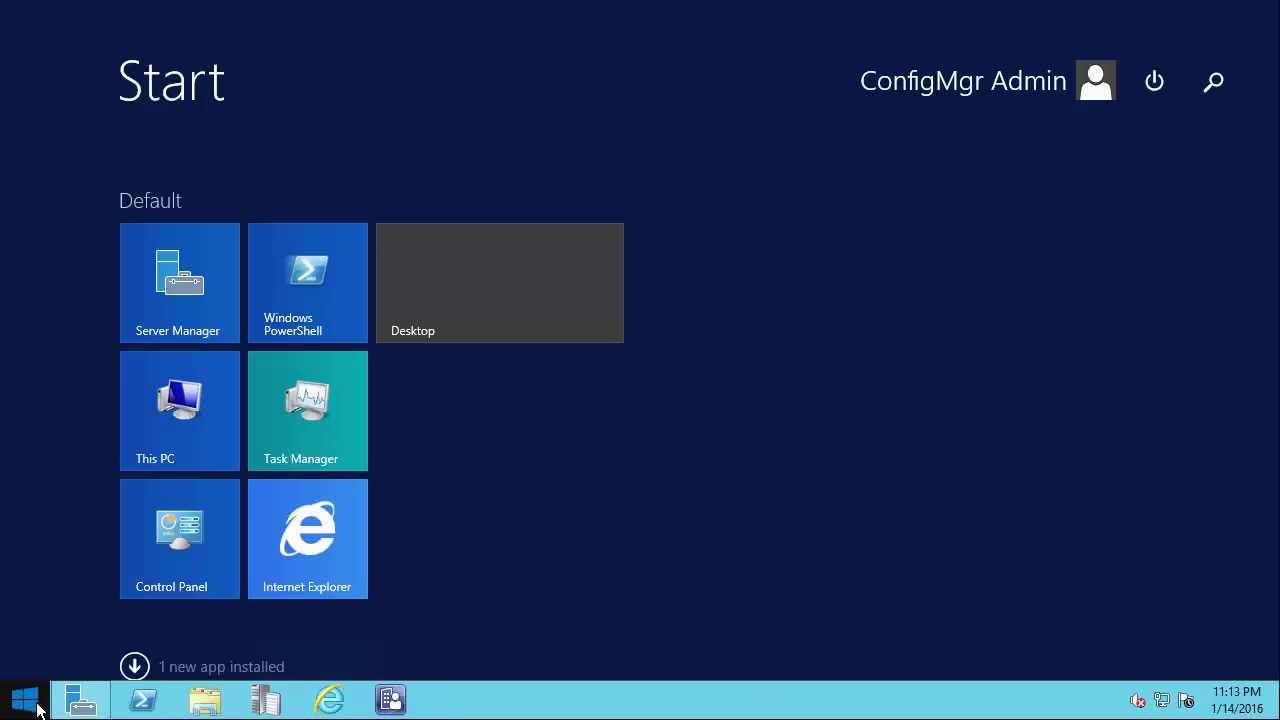
text(scup)
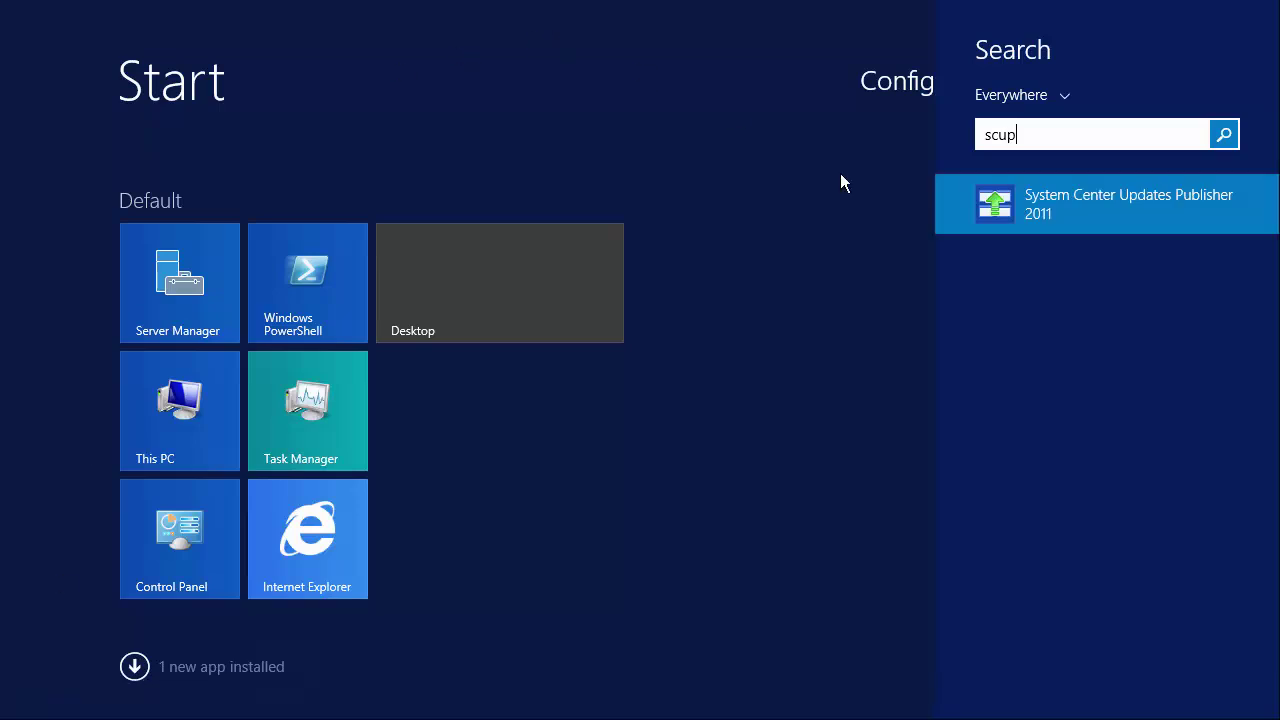
right_click(1026, 204)
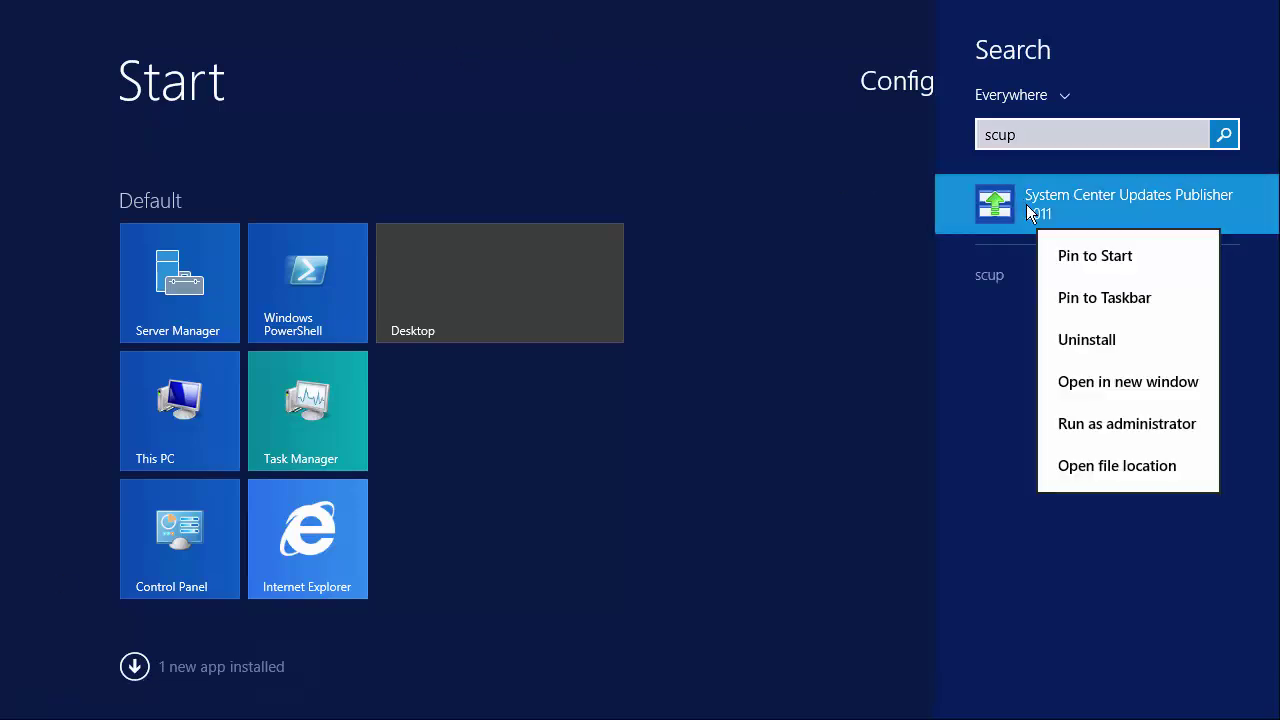
click(1123, 303)
- Launch SCUP from its taskbar icon as administrator
click(597, 309)
click(597, 309)
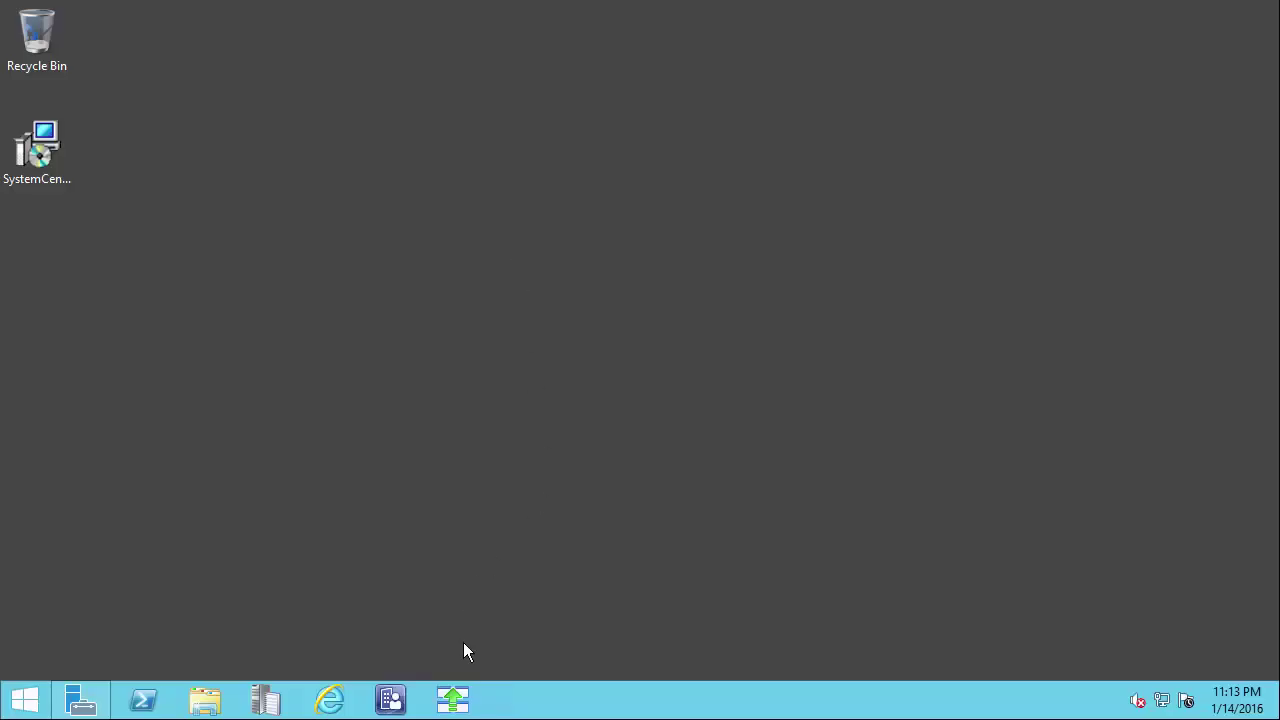
right_click(452, 698)
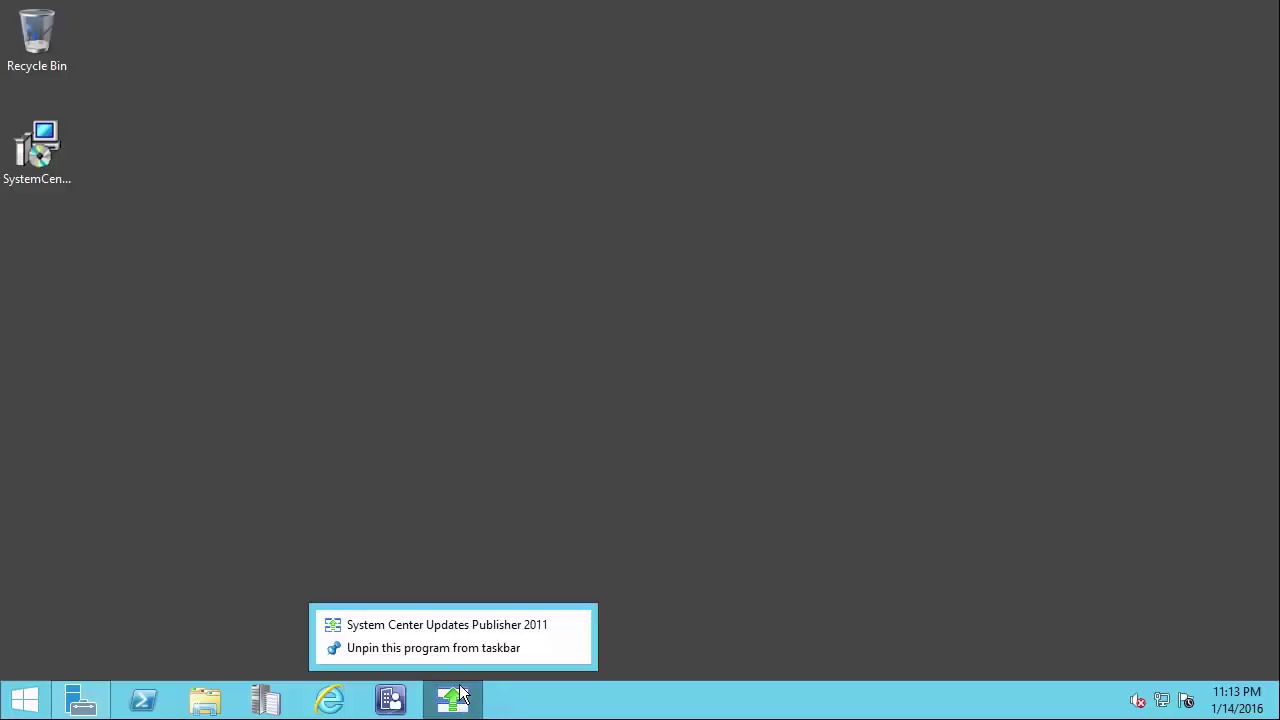
right_click(438, 625)
click(490, 565)
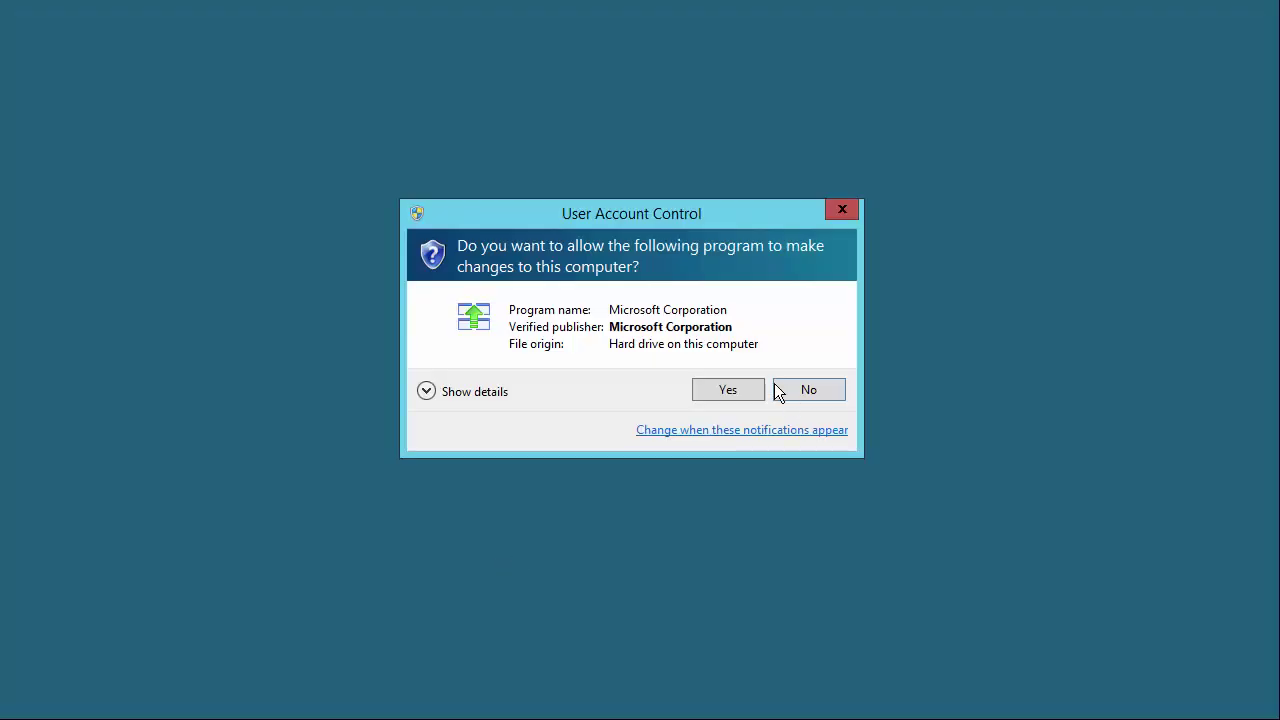
click(728, 390)
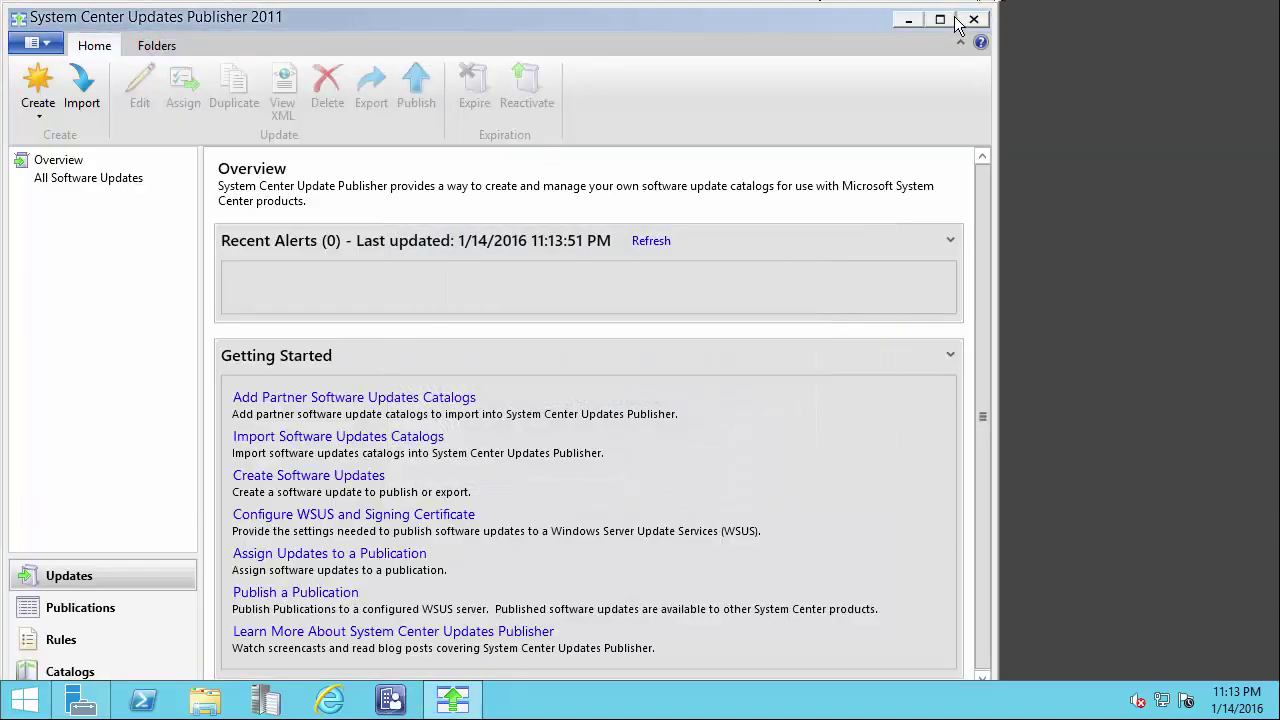
- Maximize the SCUP window and switch to the Start screen
click(940, 19)
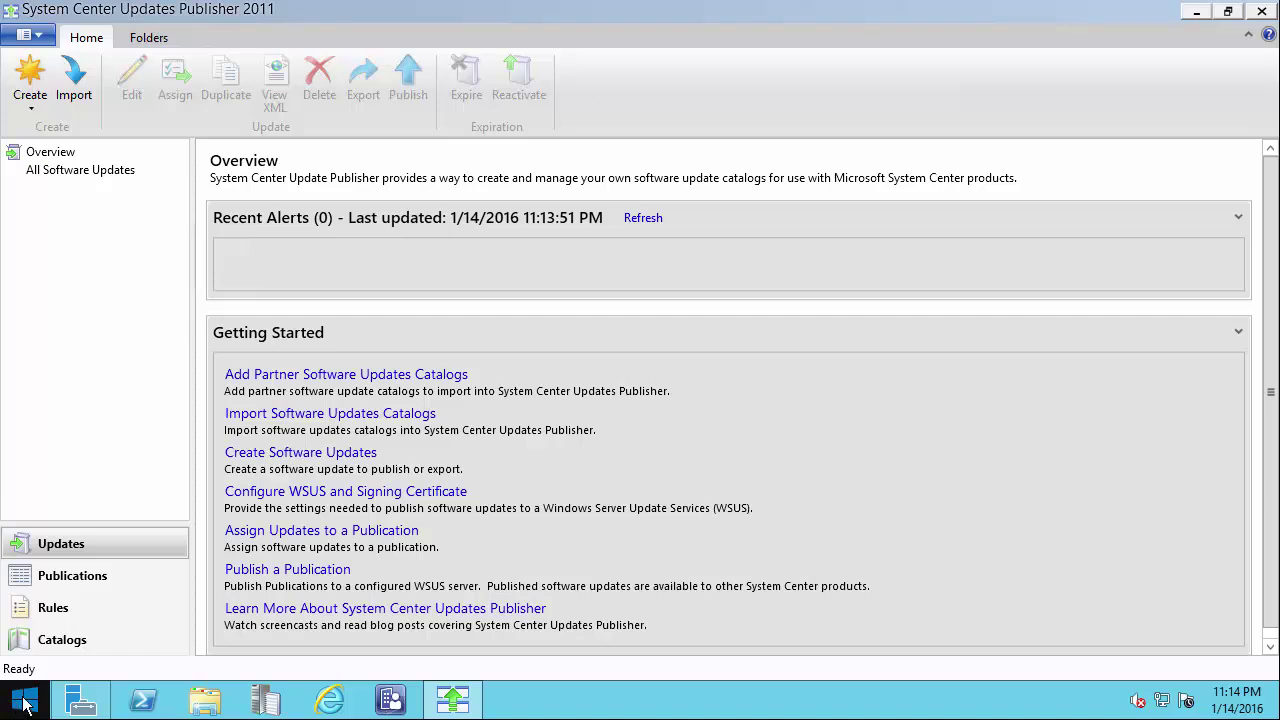
click(24, 705)
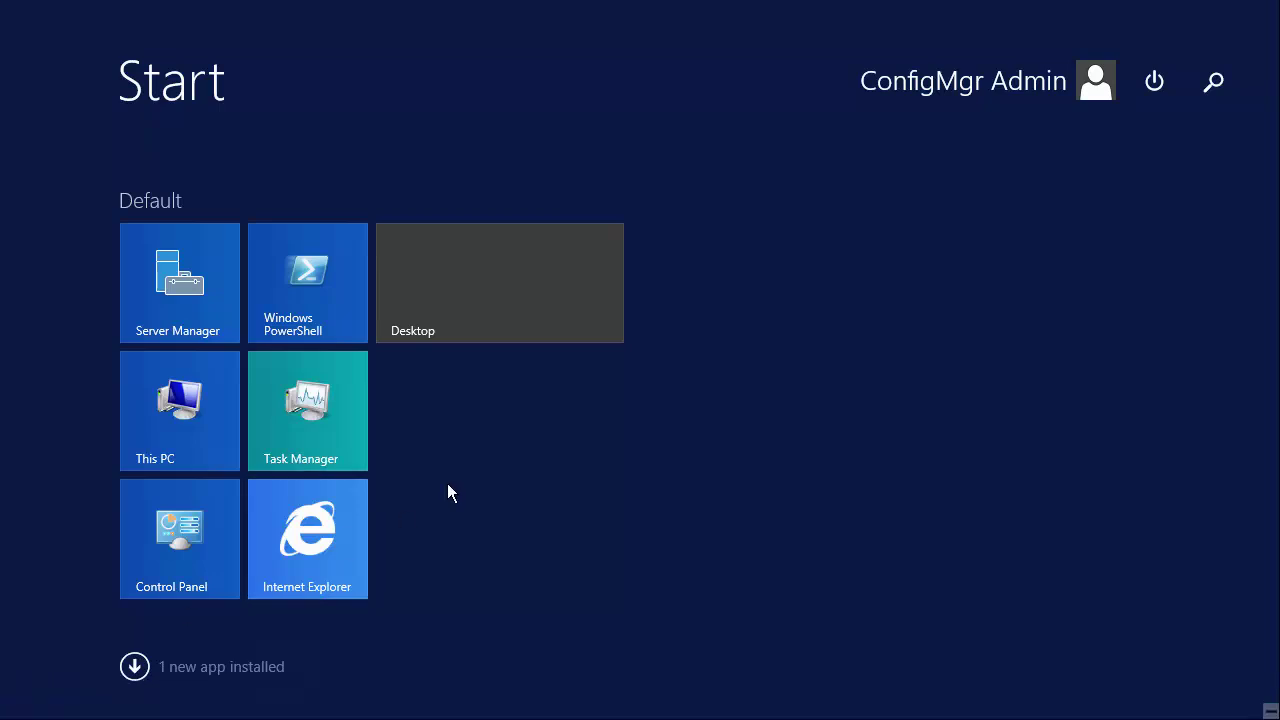
- Launch regedit with elevation and maximize Registry Editor
text(regedit.exe)
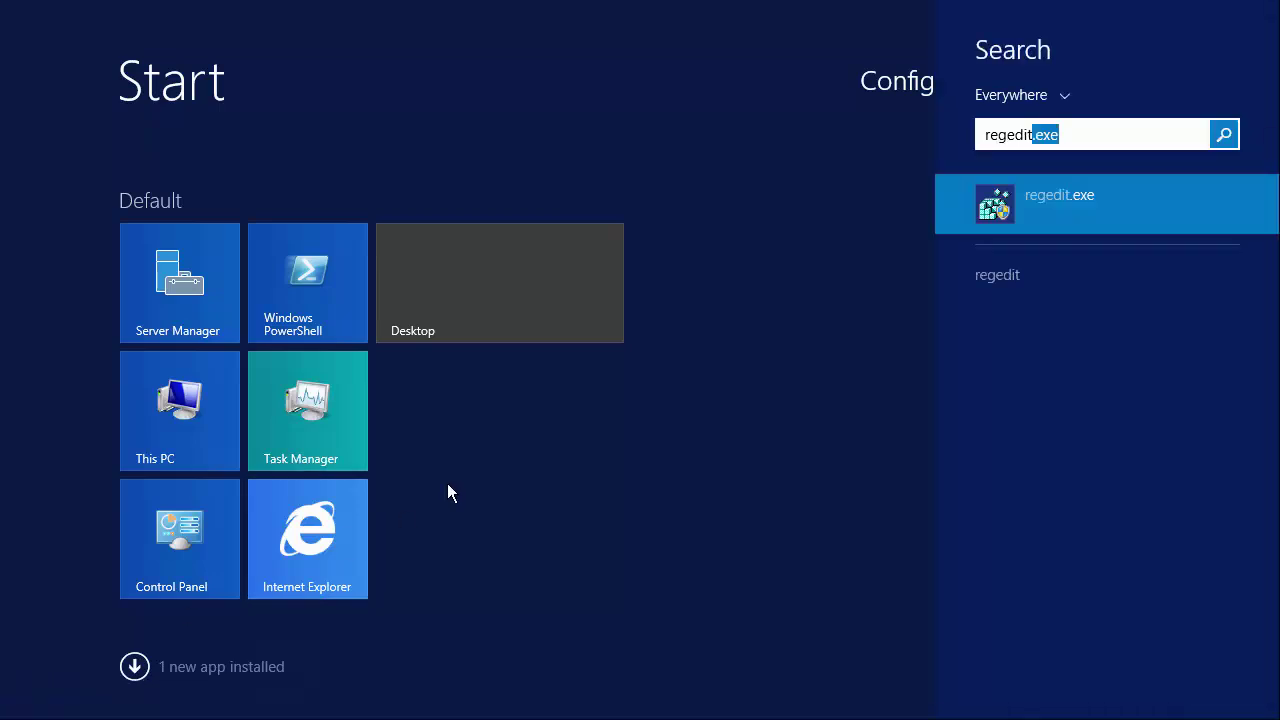
key(Return)
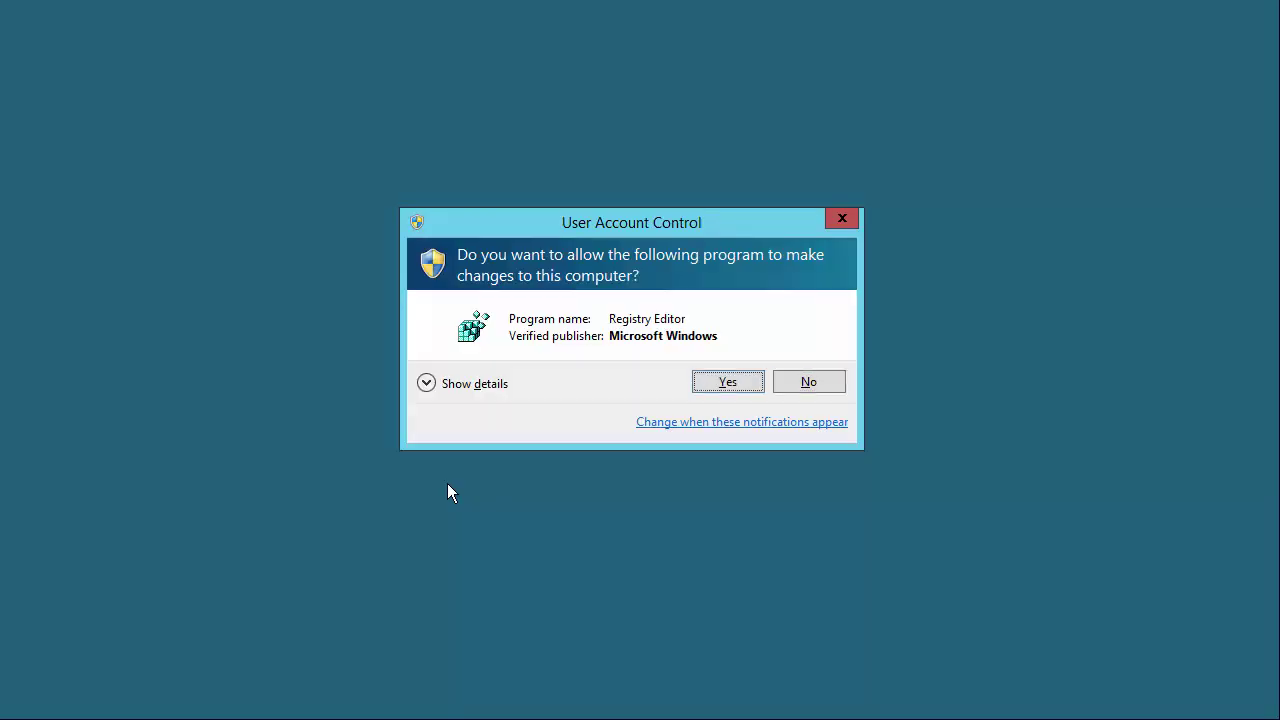
key(Return)
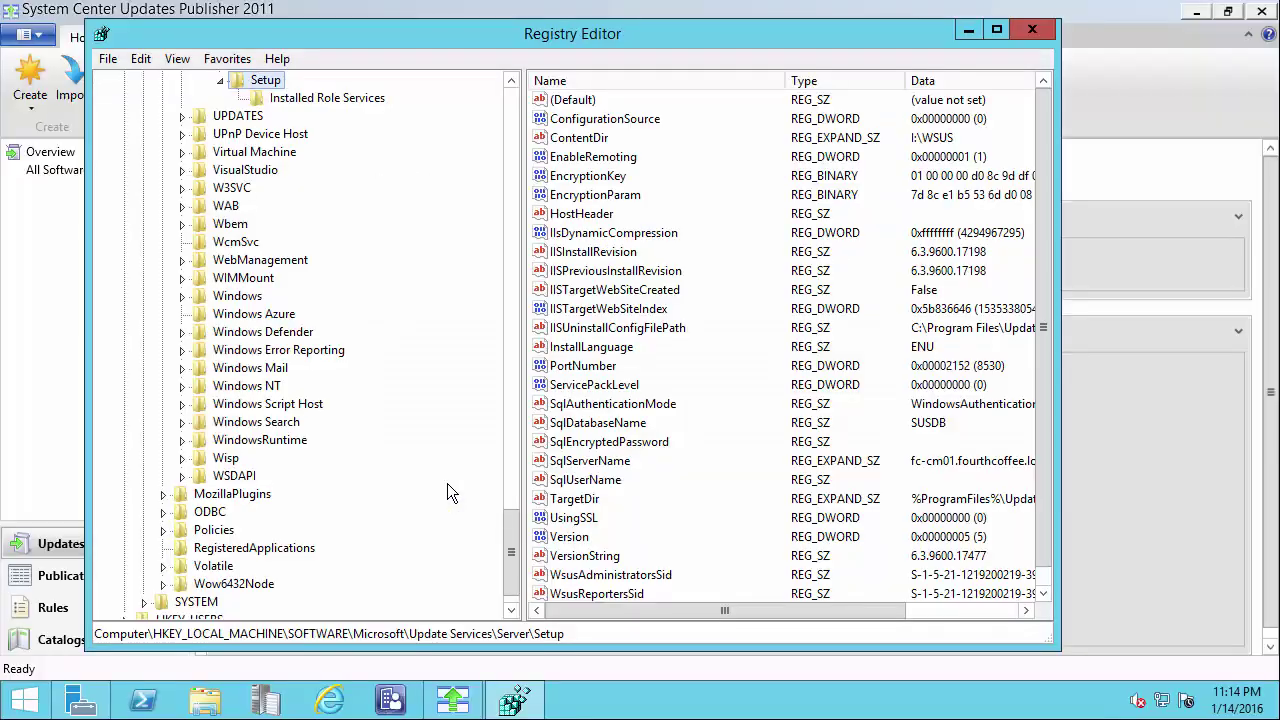
click(996, 31)
drag(420, 559, 430, 501)
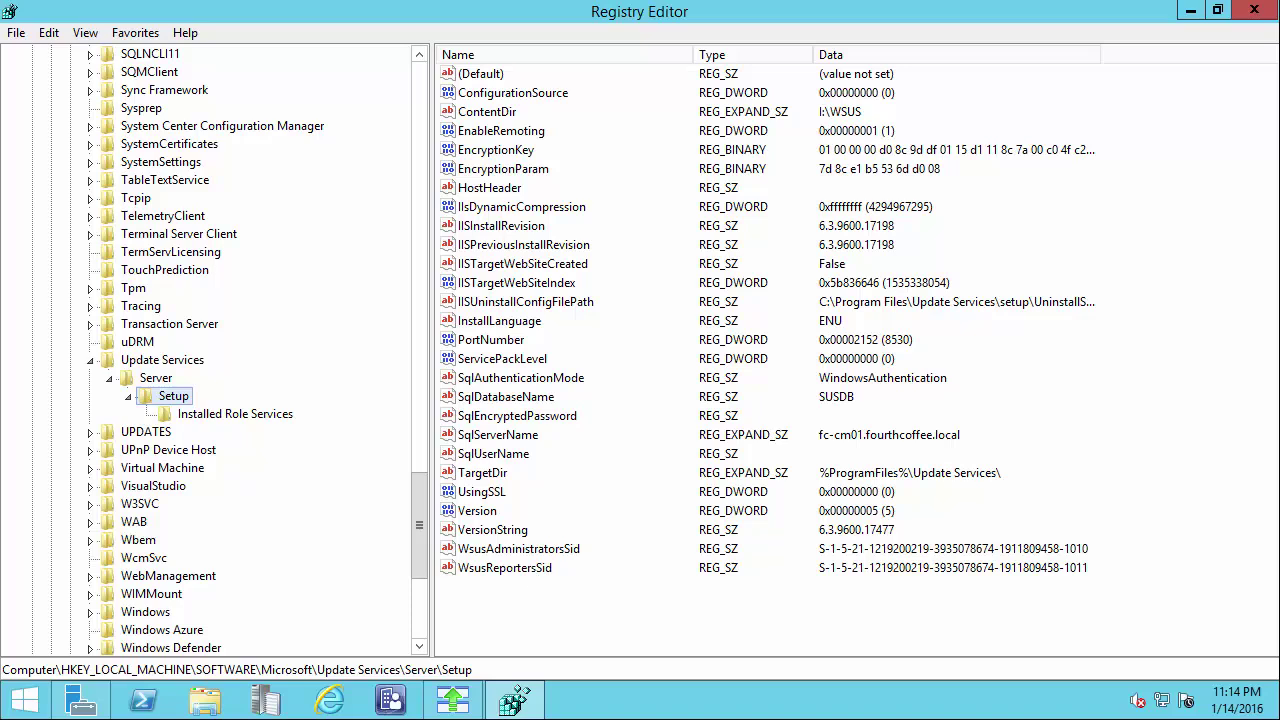
- Add DWORD EnableSelfSignedCertificates with value 1 under Update Services\Server\Setup
right_click(546, 602)
mouse_move(580, 614)
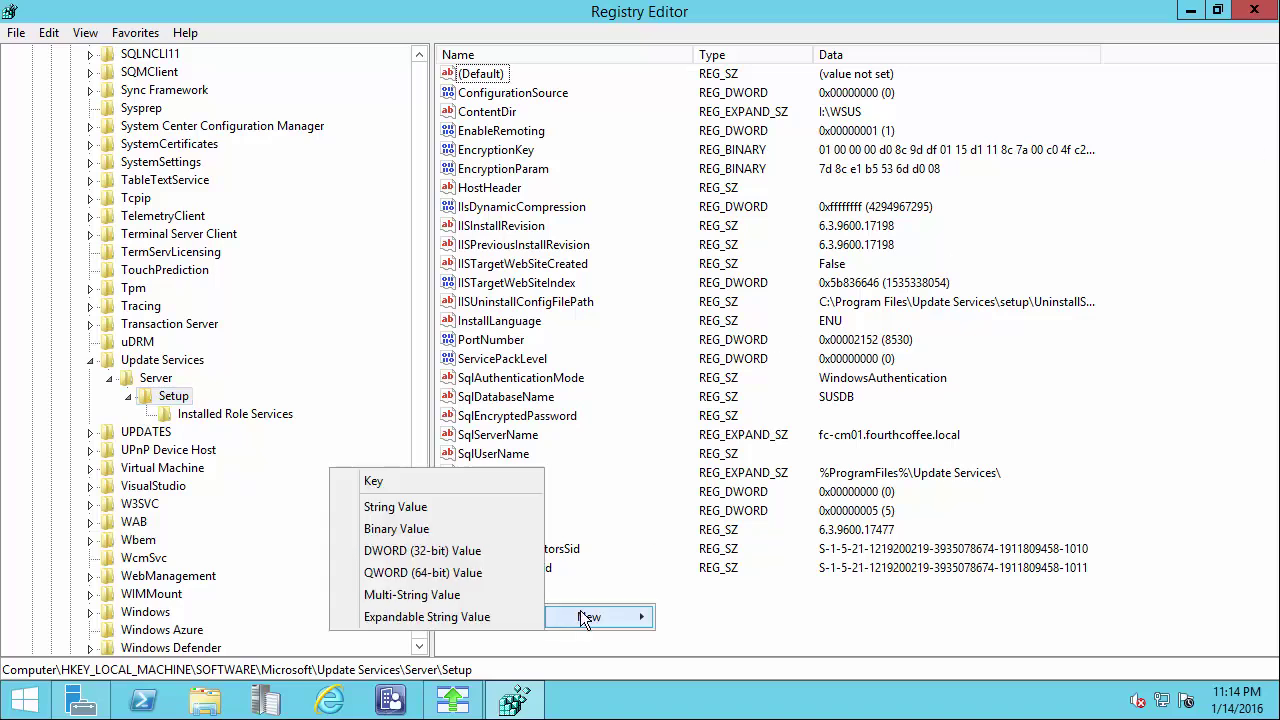
click(420, 553)
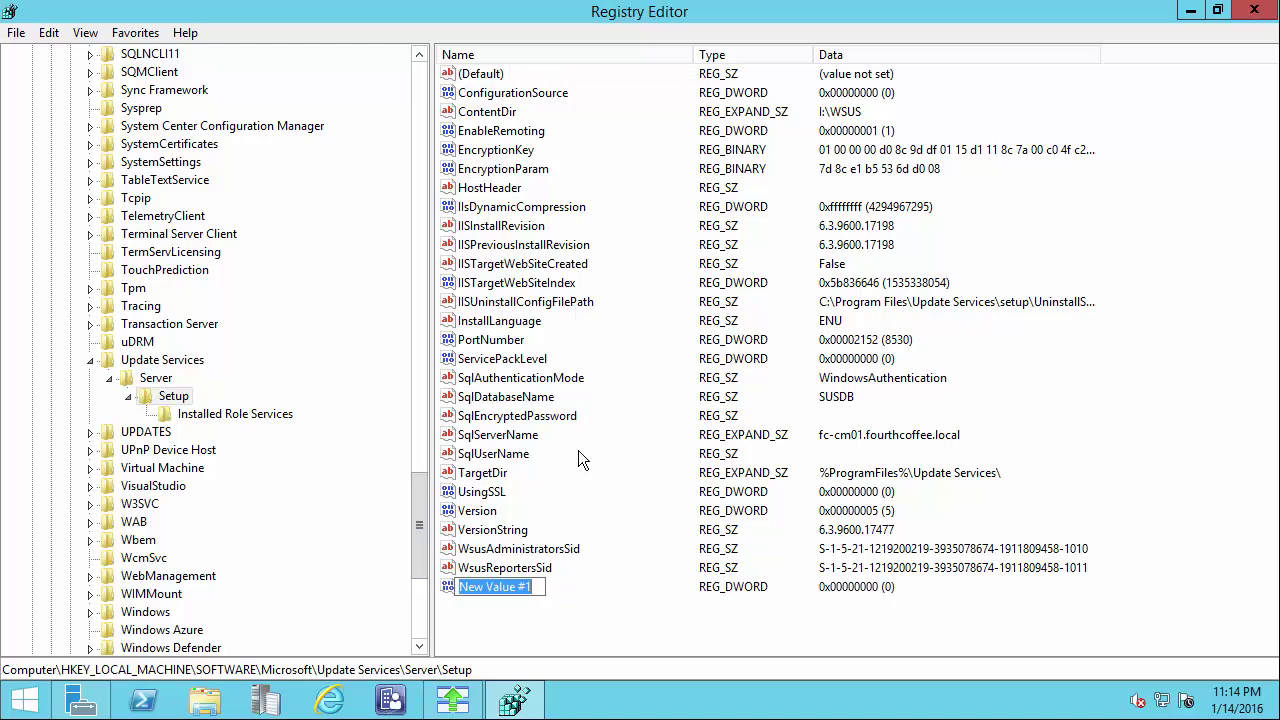
text(Enab)
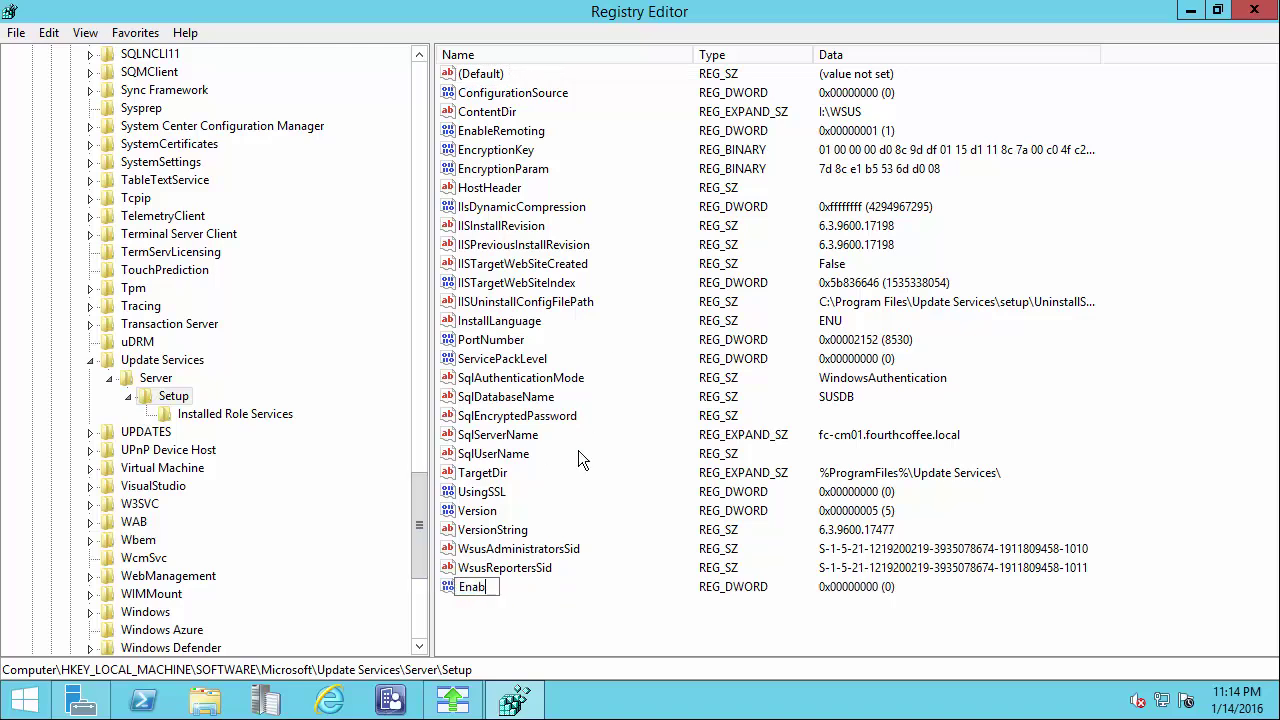
text(leSelfSignedUpdates)
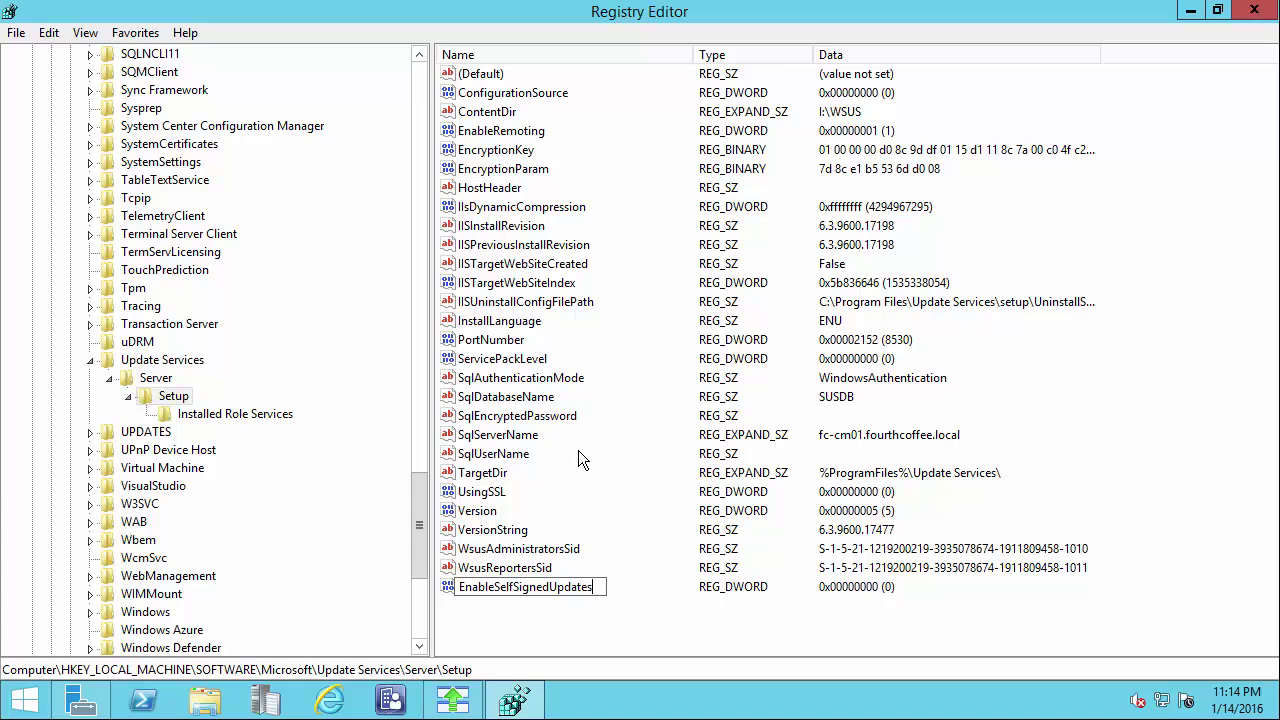
key(BackSpace)
key(BackSpace)
key(BackSpace)
key(BackSpace)
key(BackSpace)
key(BackSpace)
key(BackSpace)
text(Certifia)
key(BackSpace)
text(cates)
key(Return)
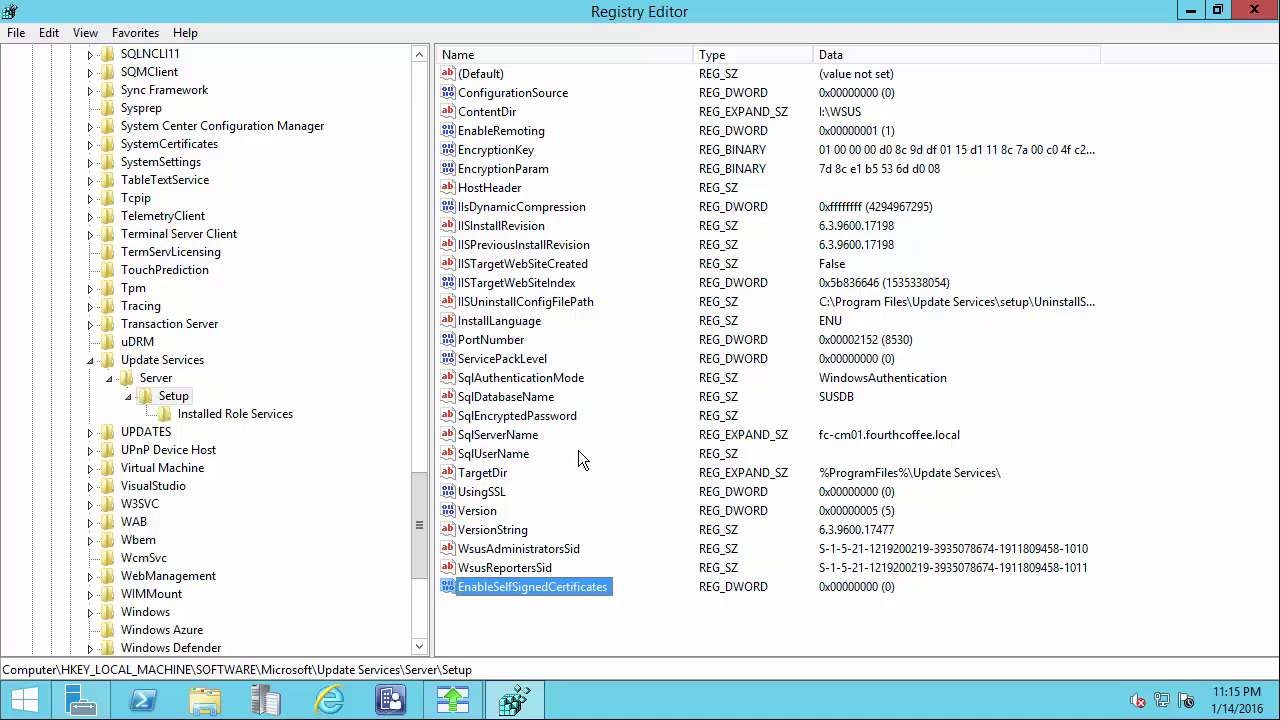
key(Return)
text(1)
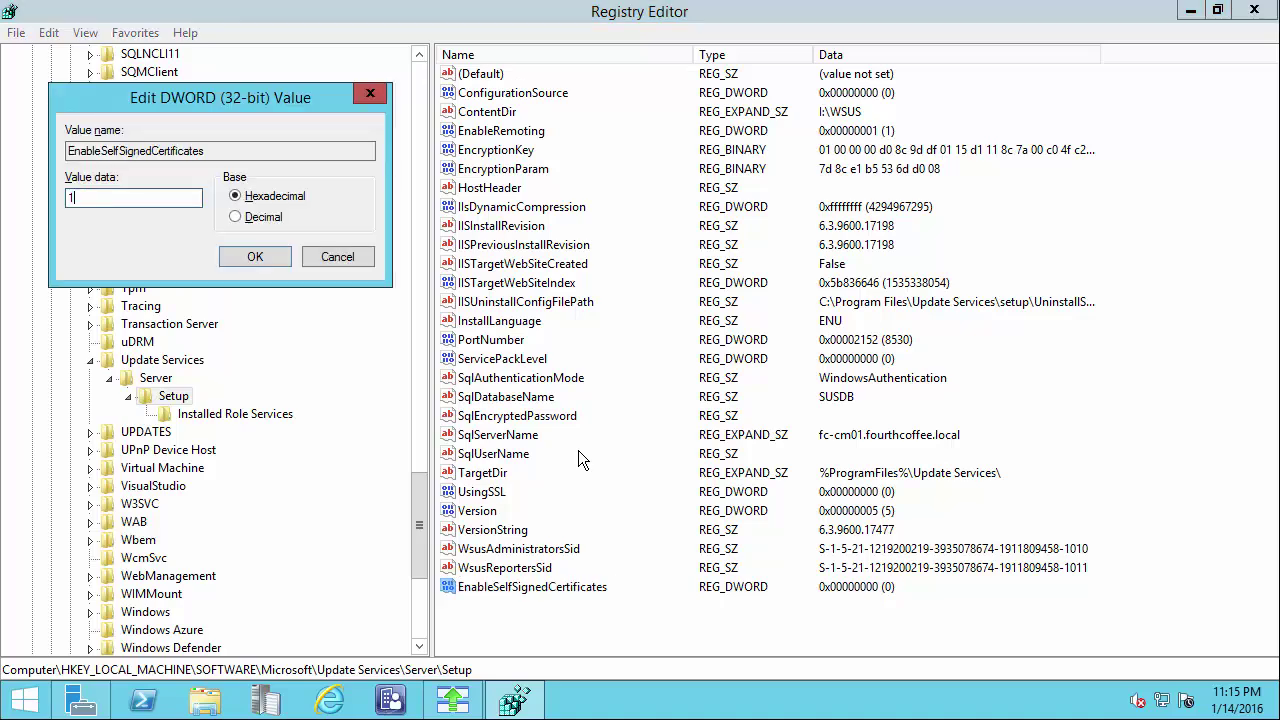
key(Return)
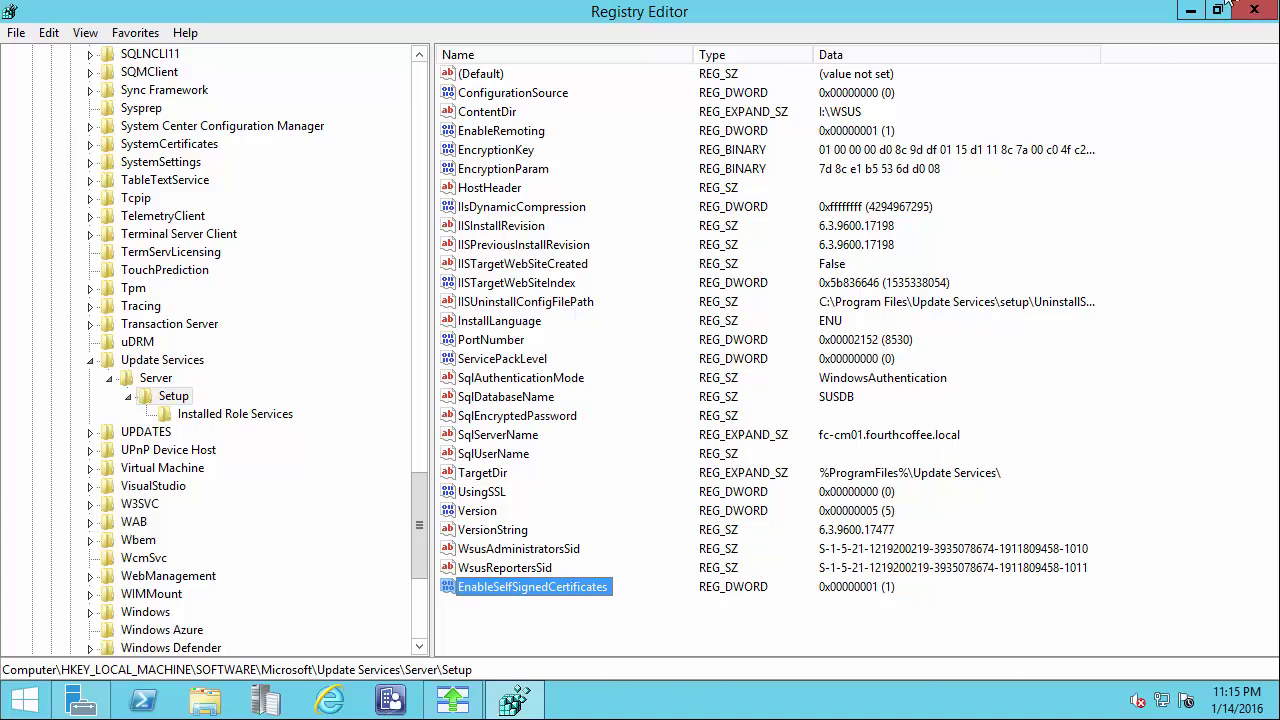
- In SCUP Options, enable publishing to an update server and test the local connection
click(1195, 12)
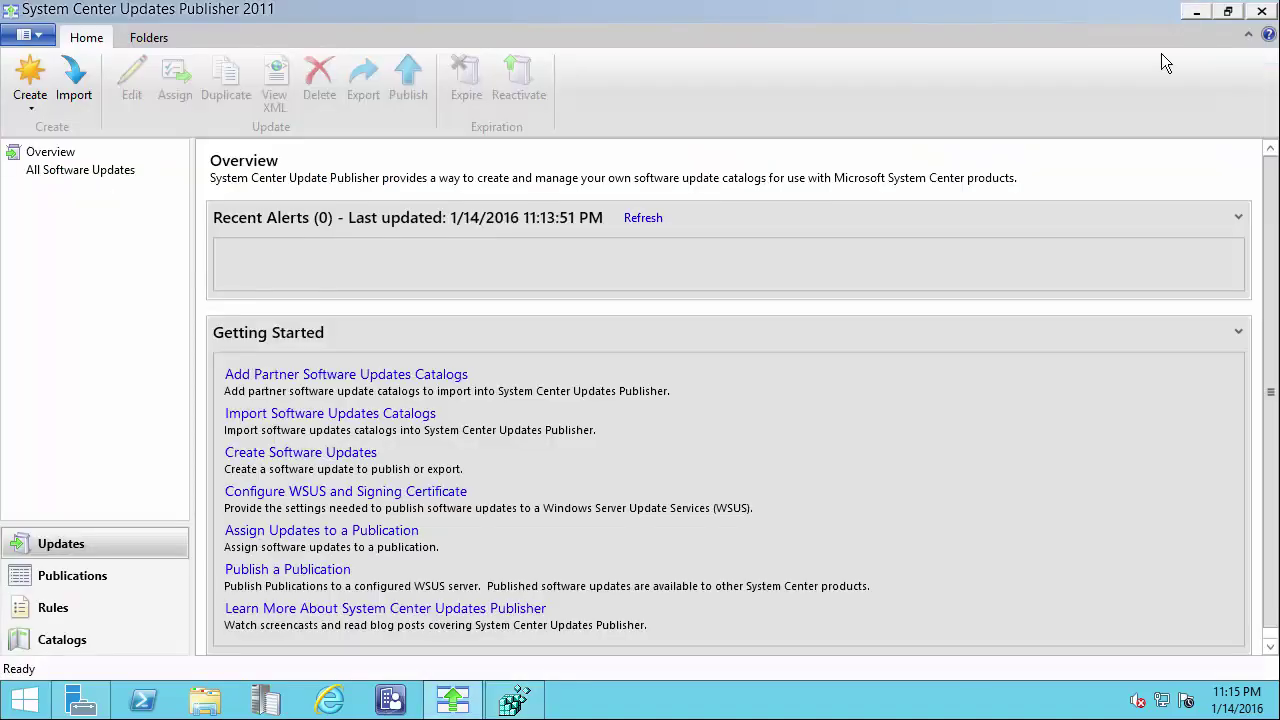
click(26, 34)
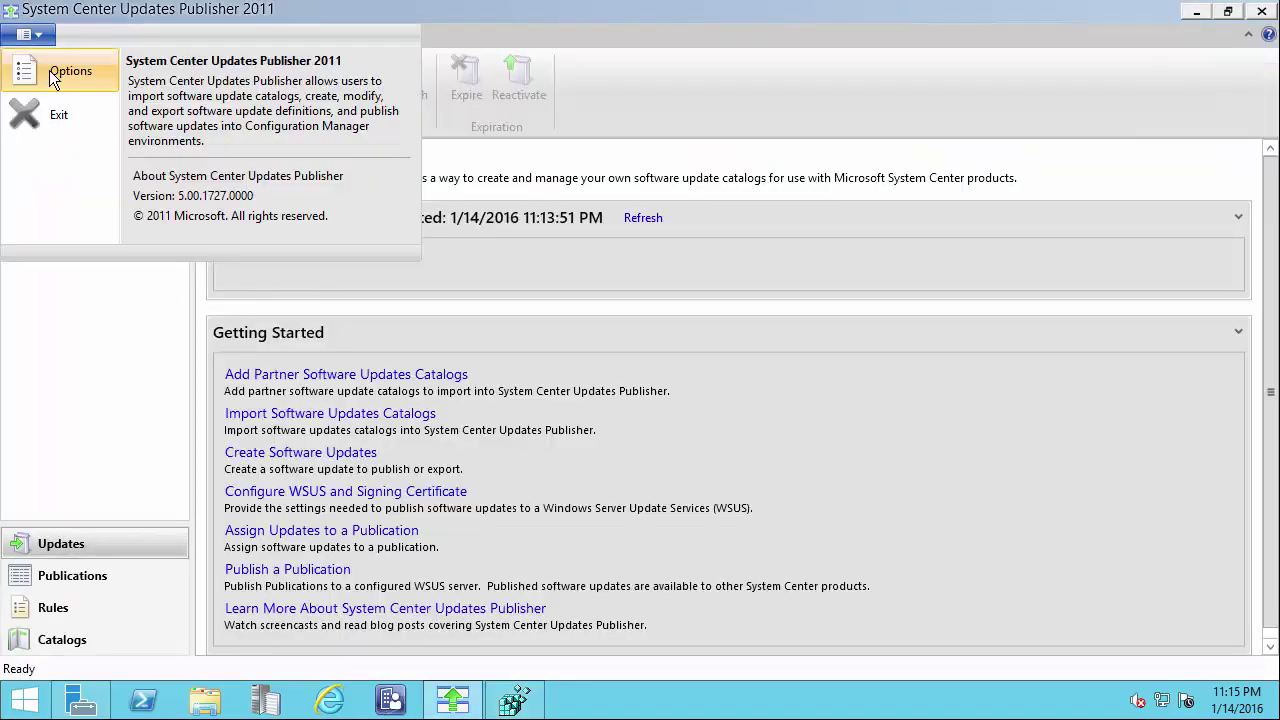
click(70, 71)
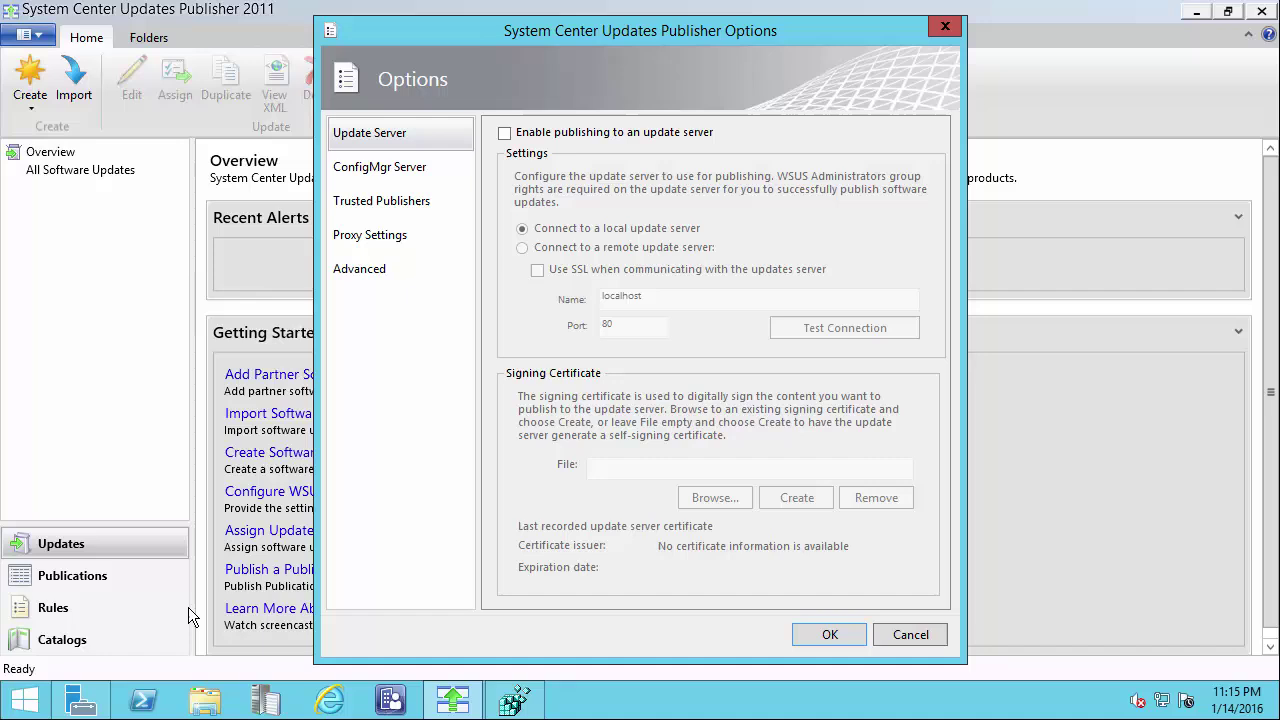
click(577, 135)
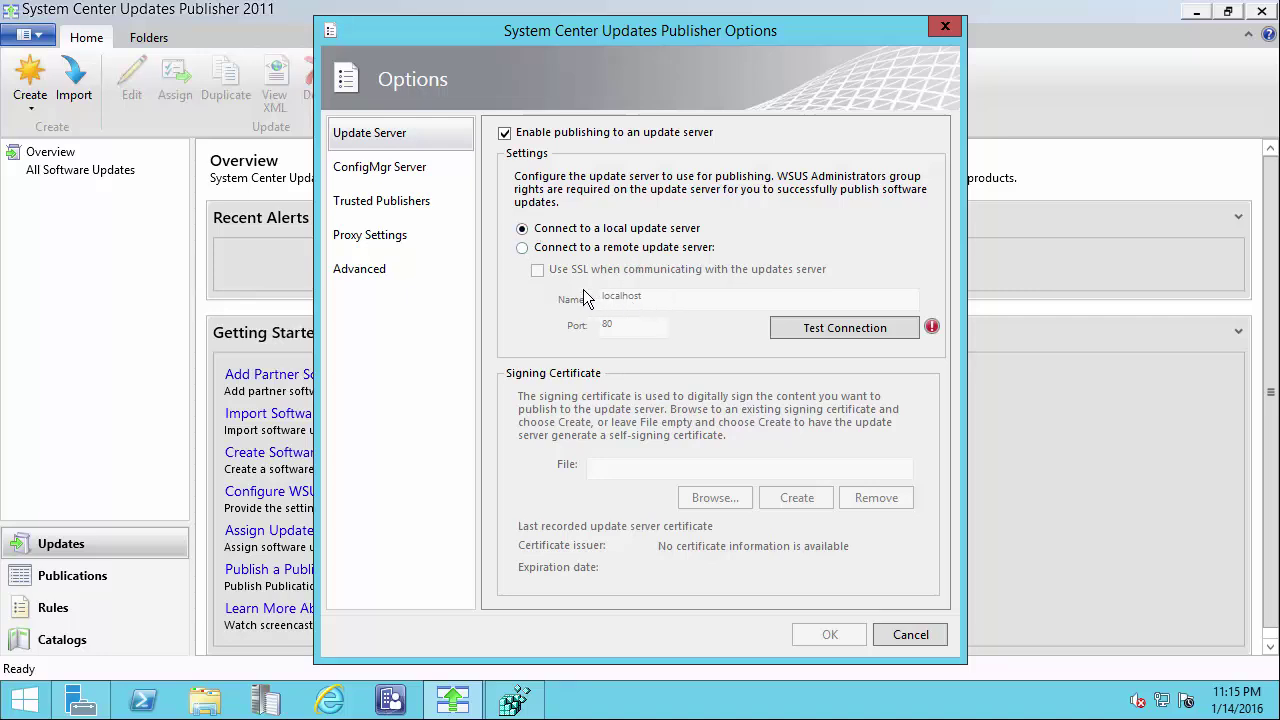
click(808, 328)
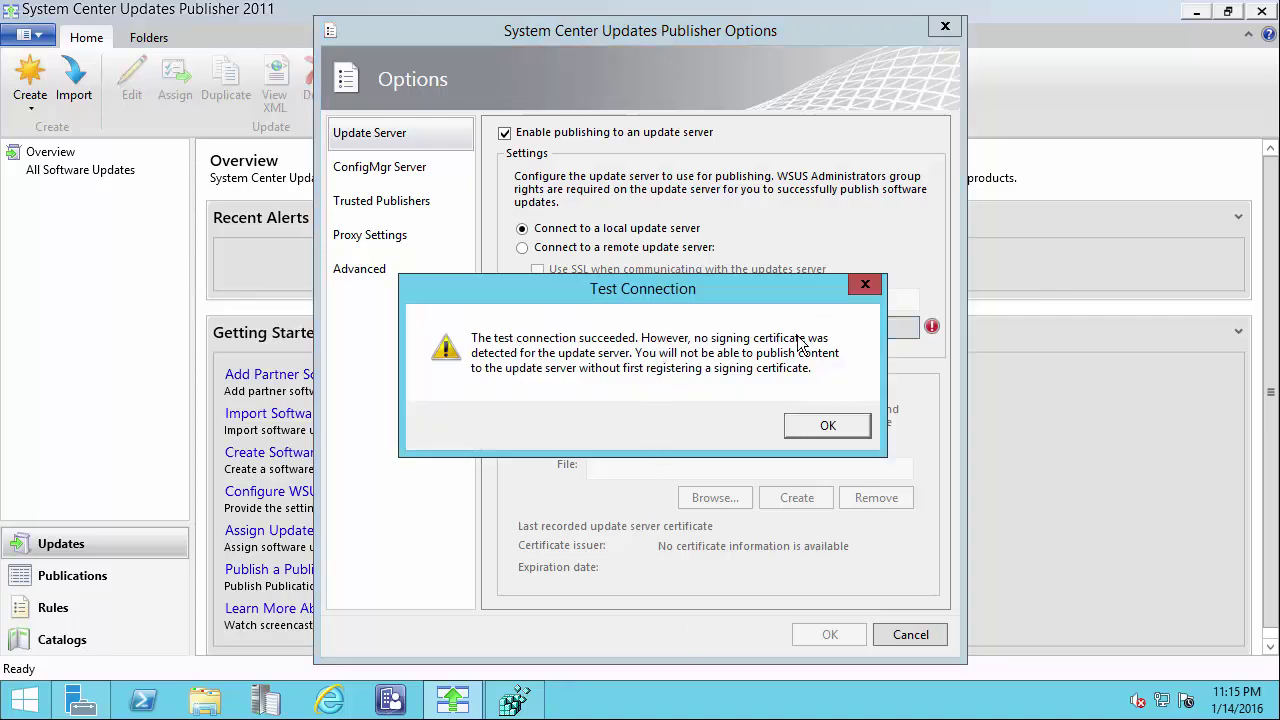
click(830, 427)
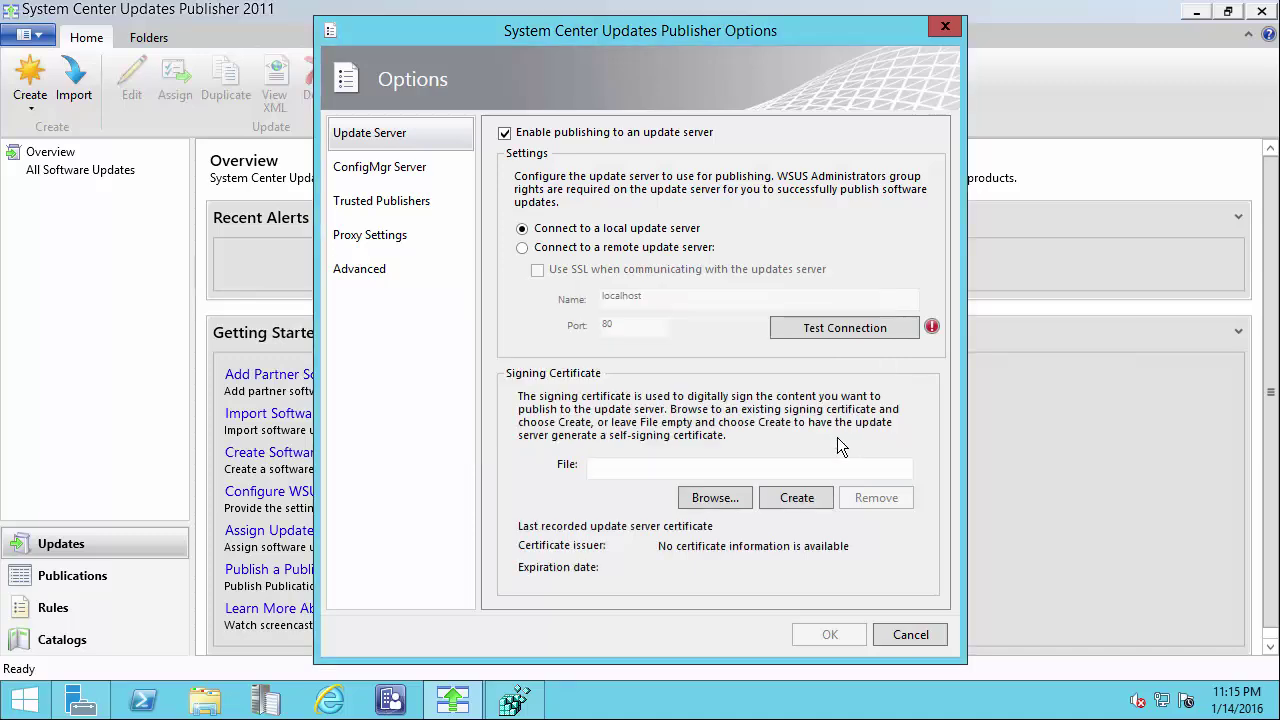
- Create a self-signed WSUS signing certificate and acknowledge the success message
click(788, 500)
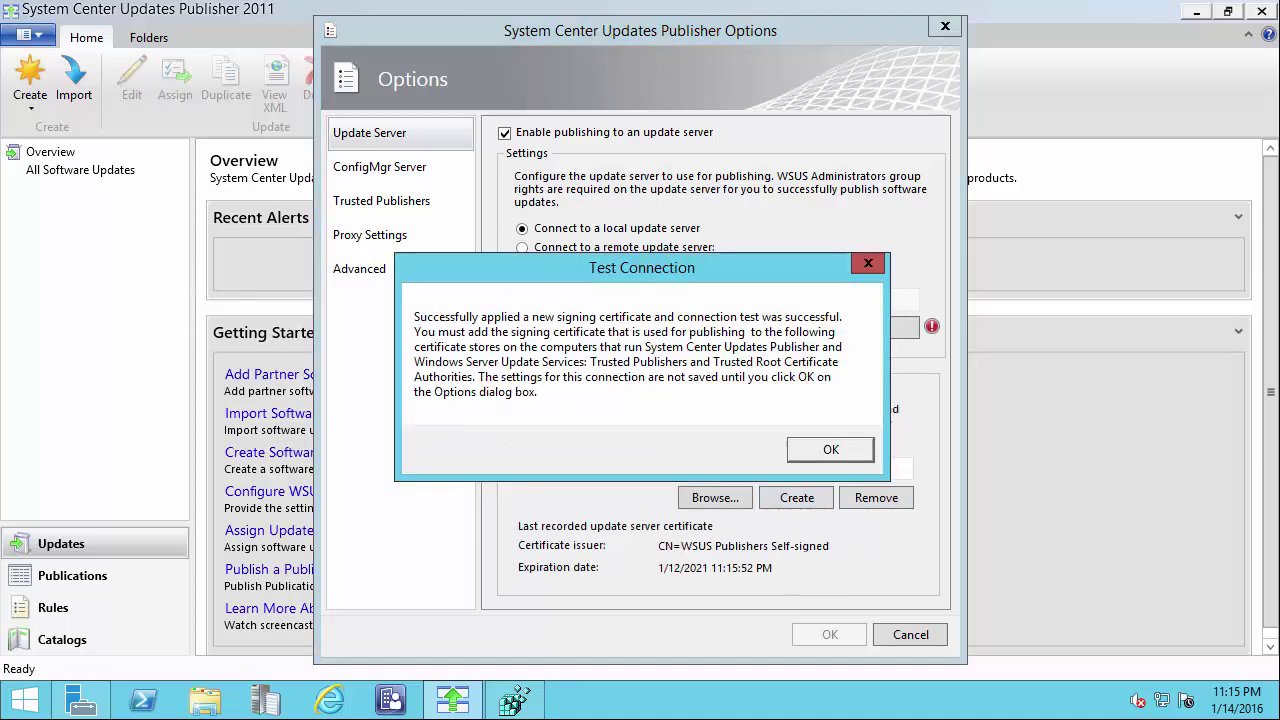
drag(607, 270, 661, 300)
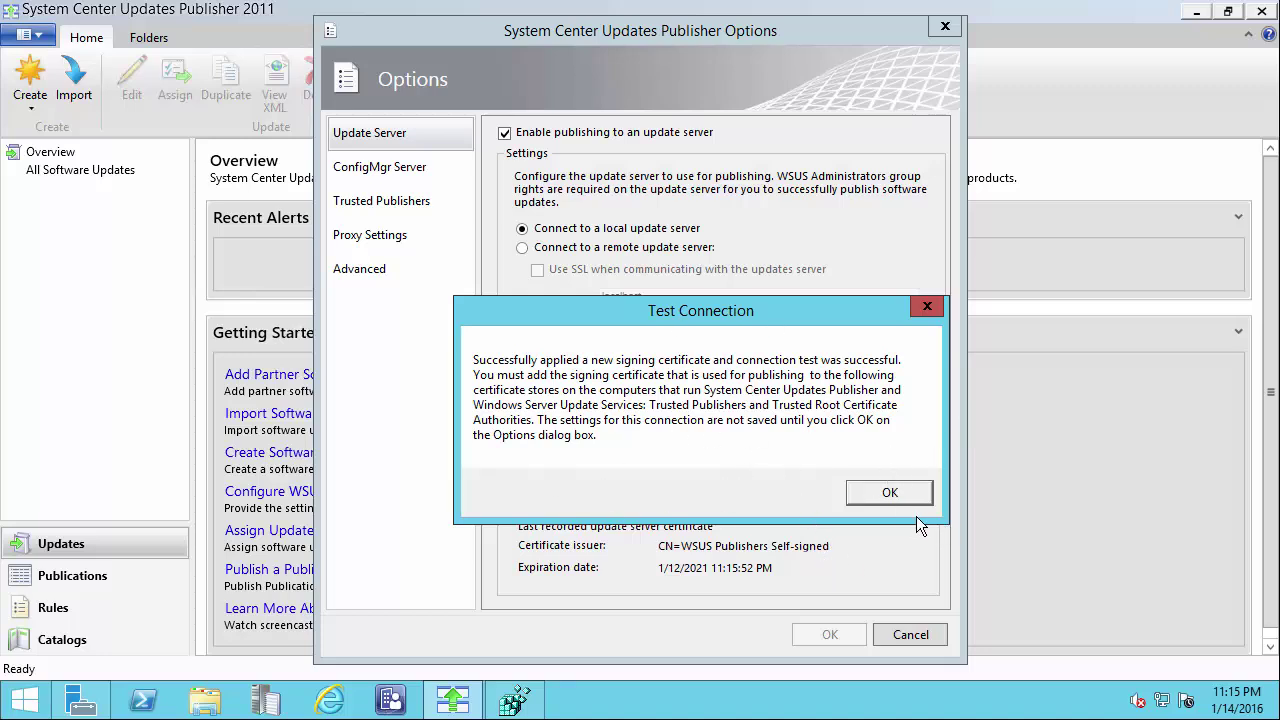
click(900, 492)
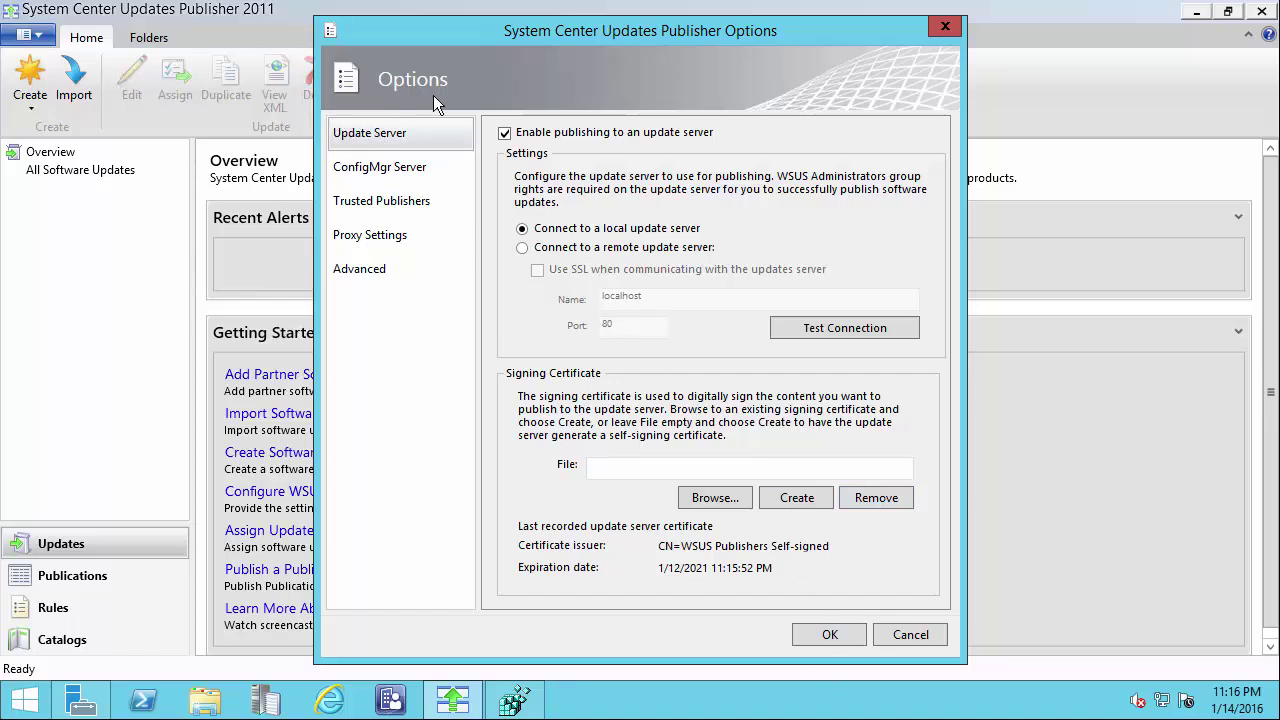
- Enable Configuration Manager integration with the local server, test it, and save Options
click(399, 168)
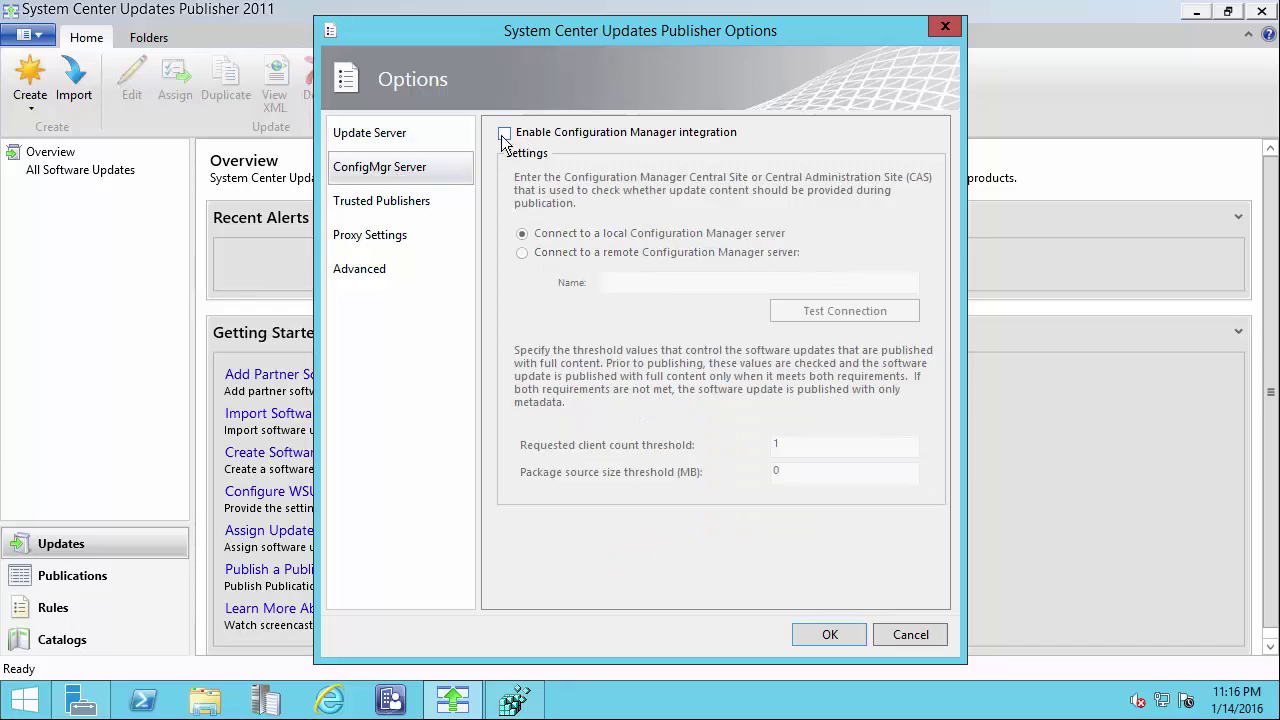
click(504, 134)
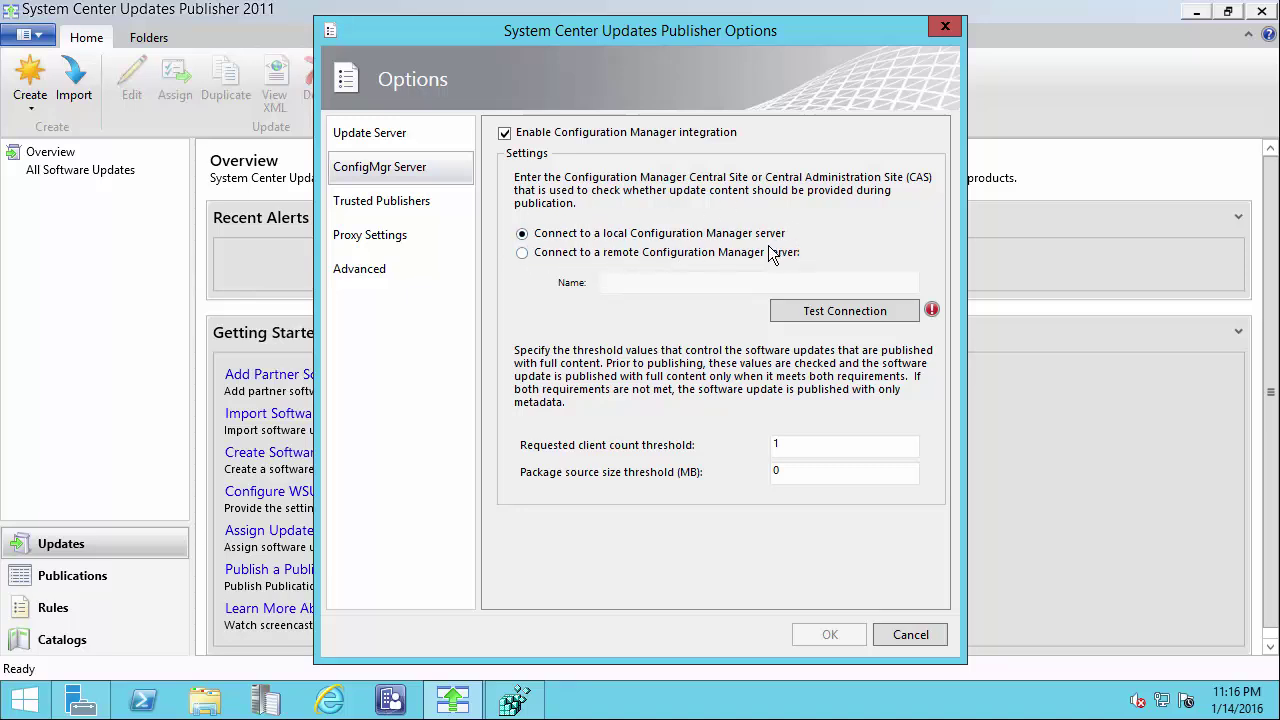
click(605, 256)
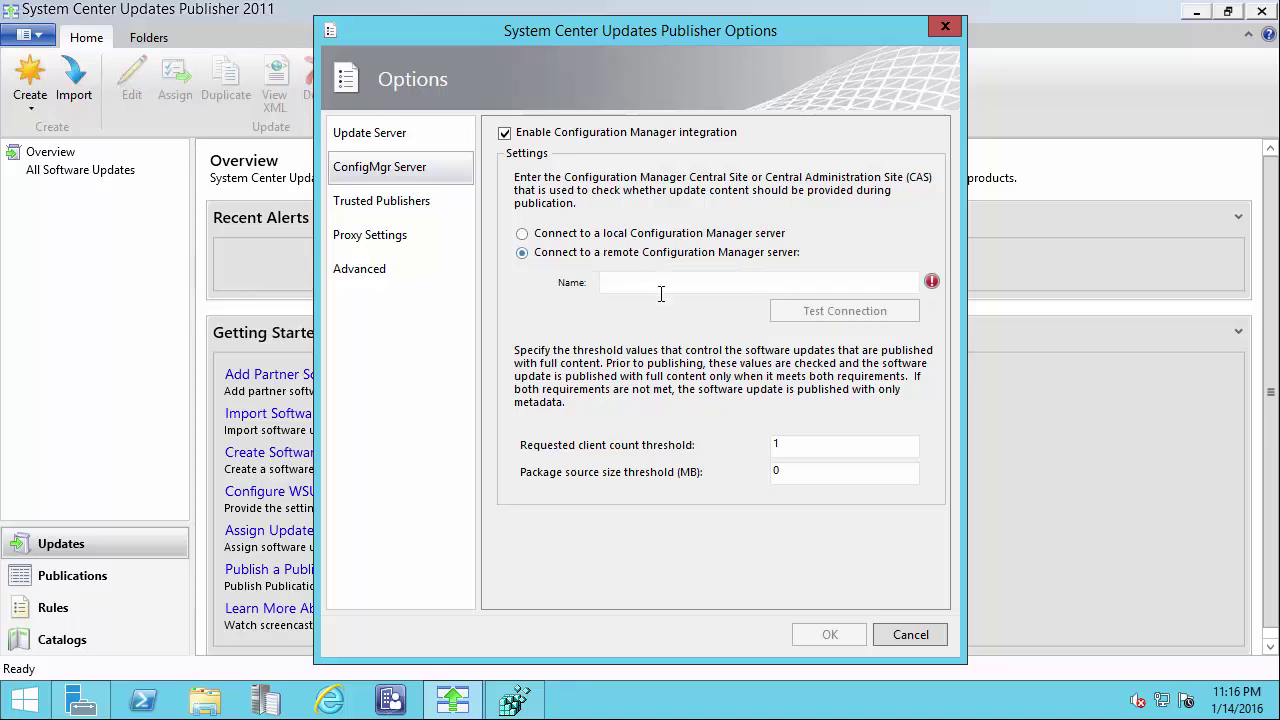
click(640, 234)
click(841, 318)
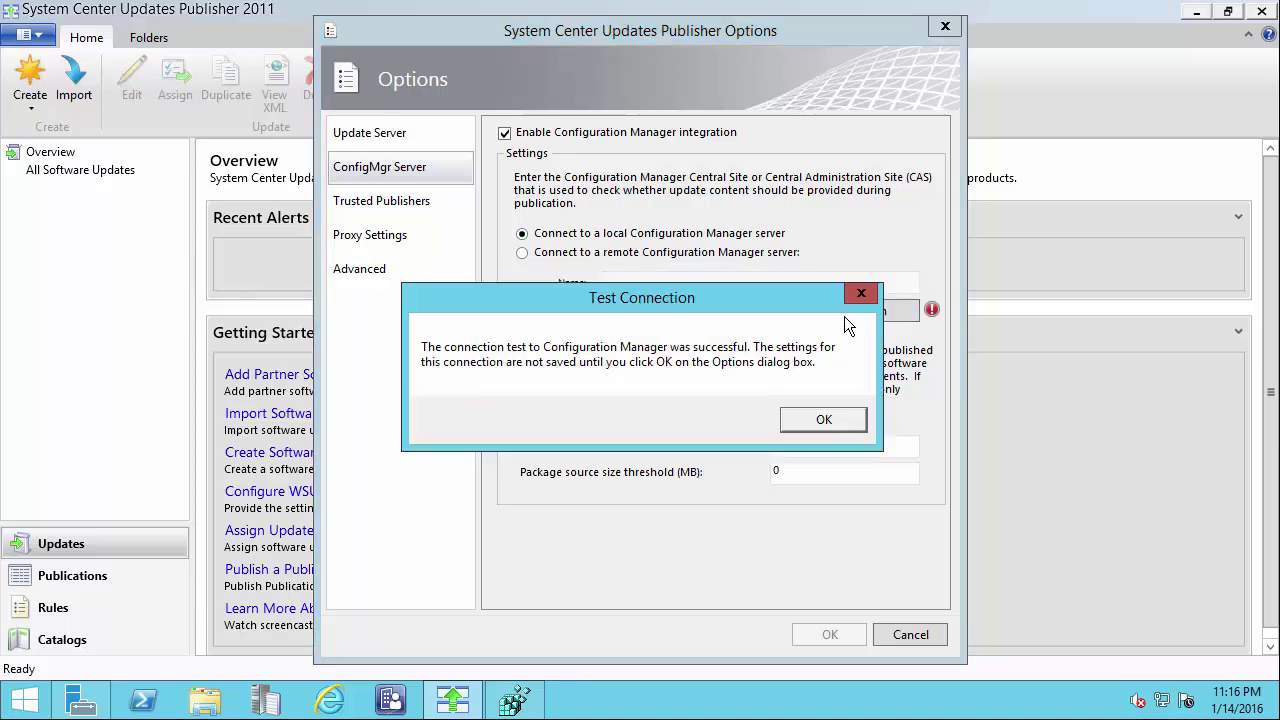
click(820, 416)
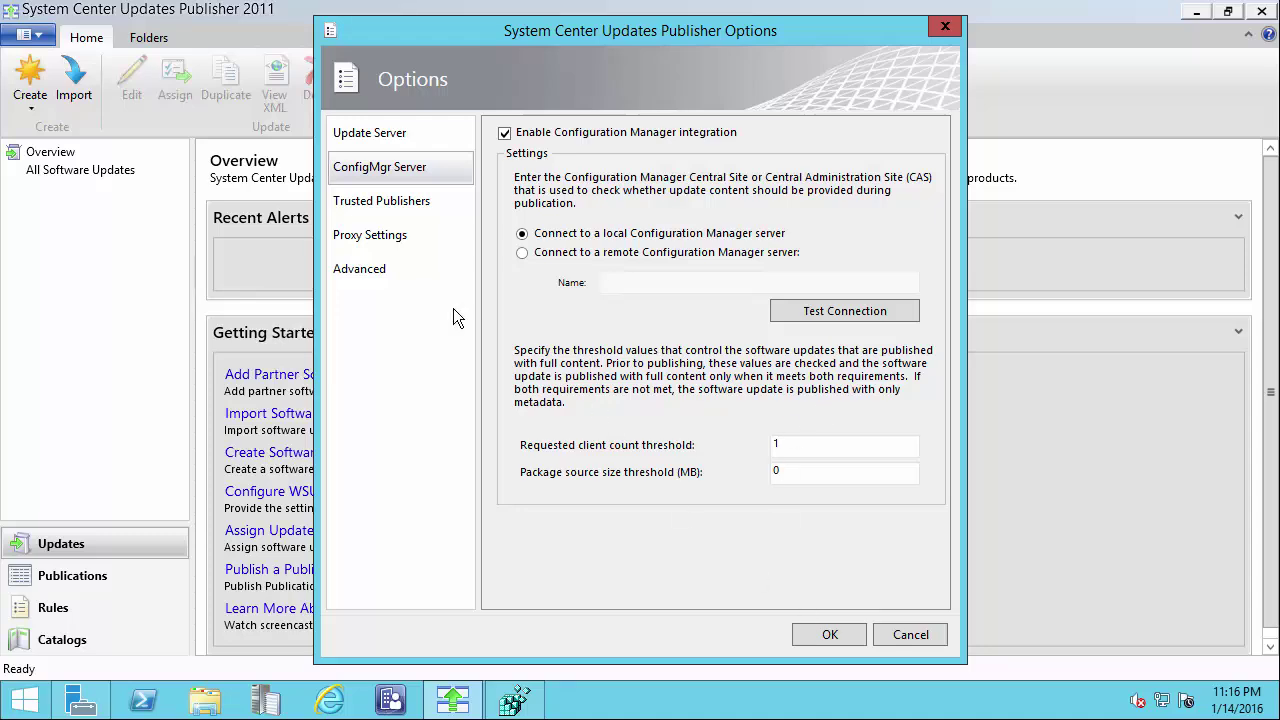
click(826, 636)
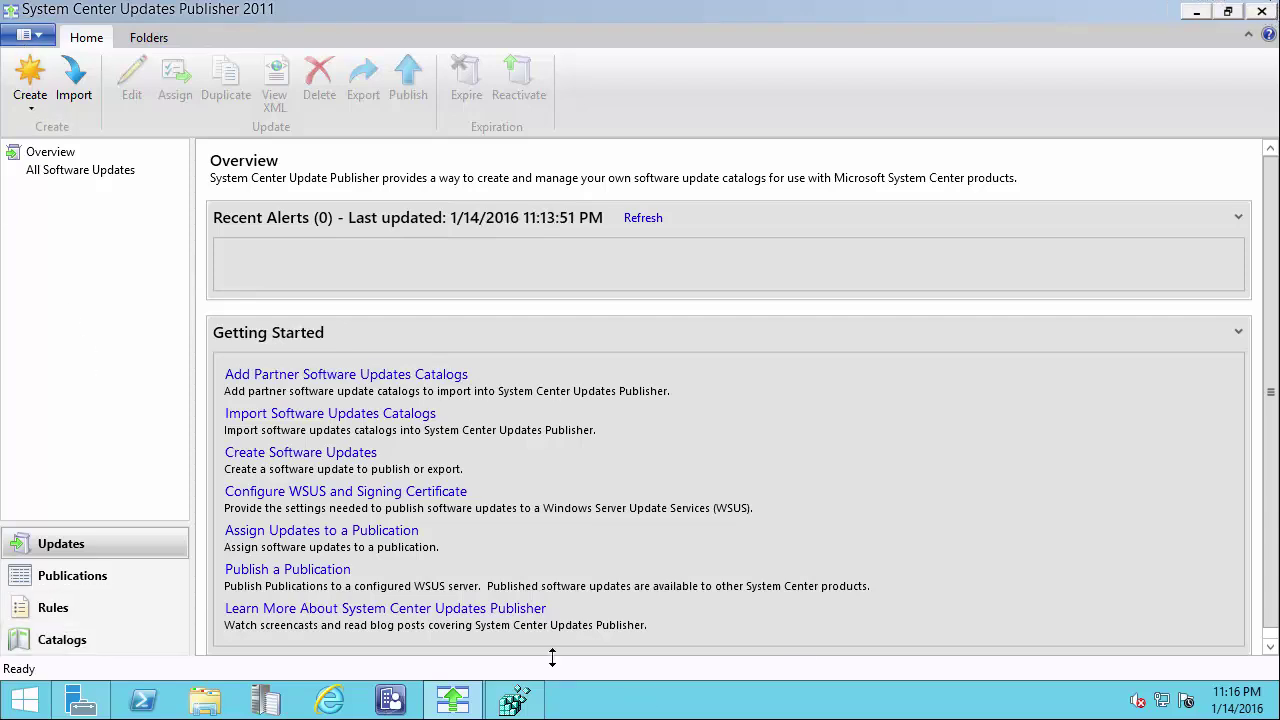
- Launch mmc from the Start screen with administrator rights
click(22, 708)
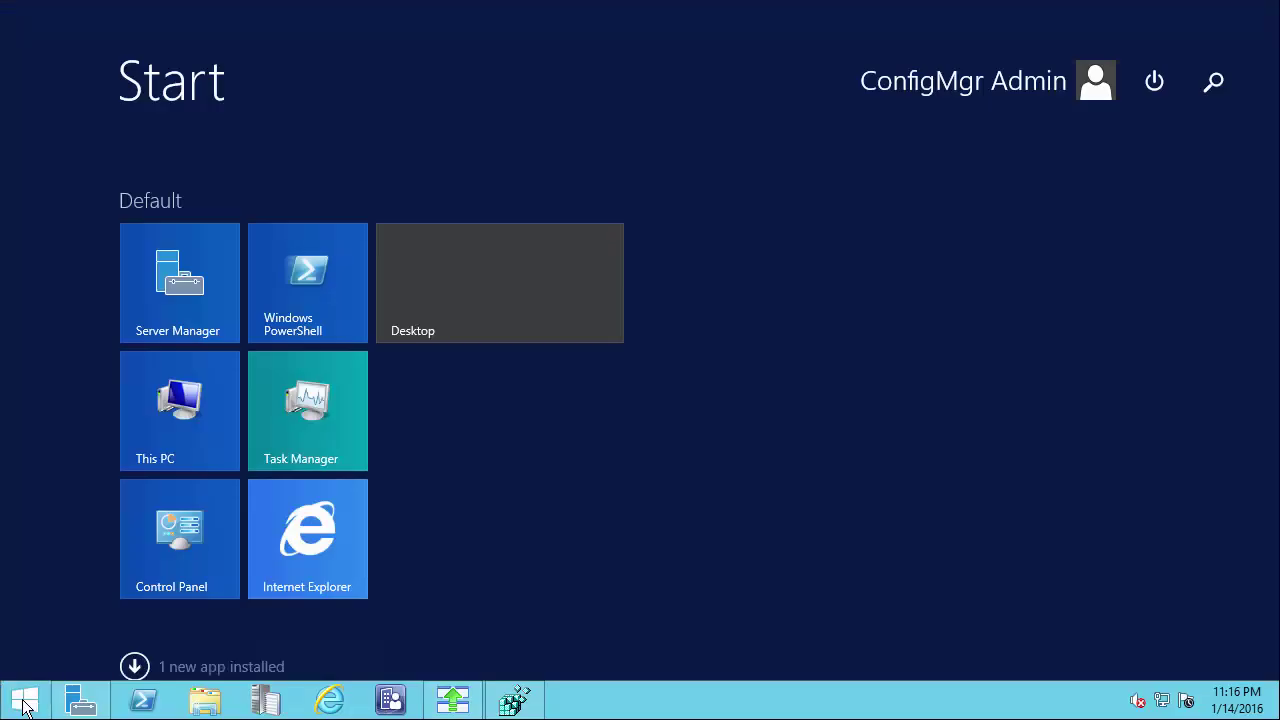
text(mmc.exe)
key(Return)
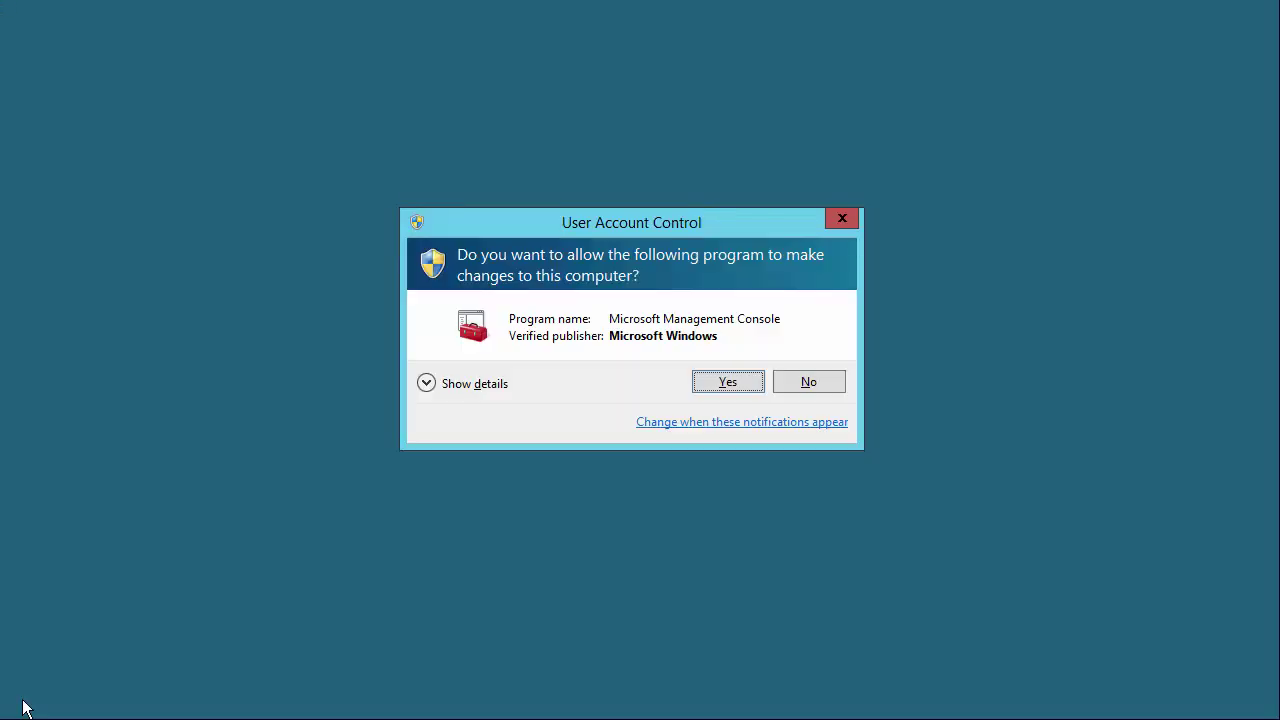
key(Return)
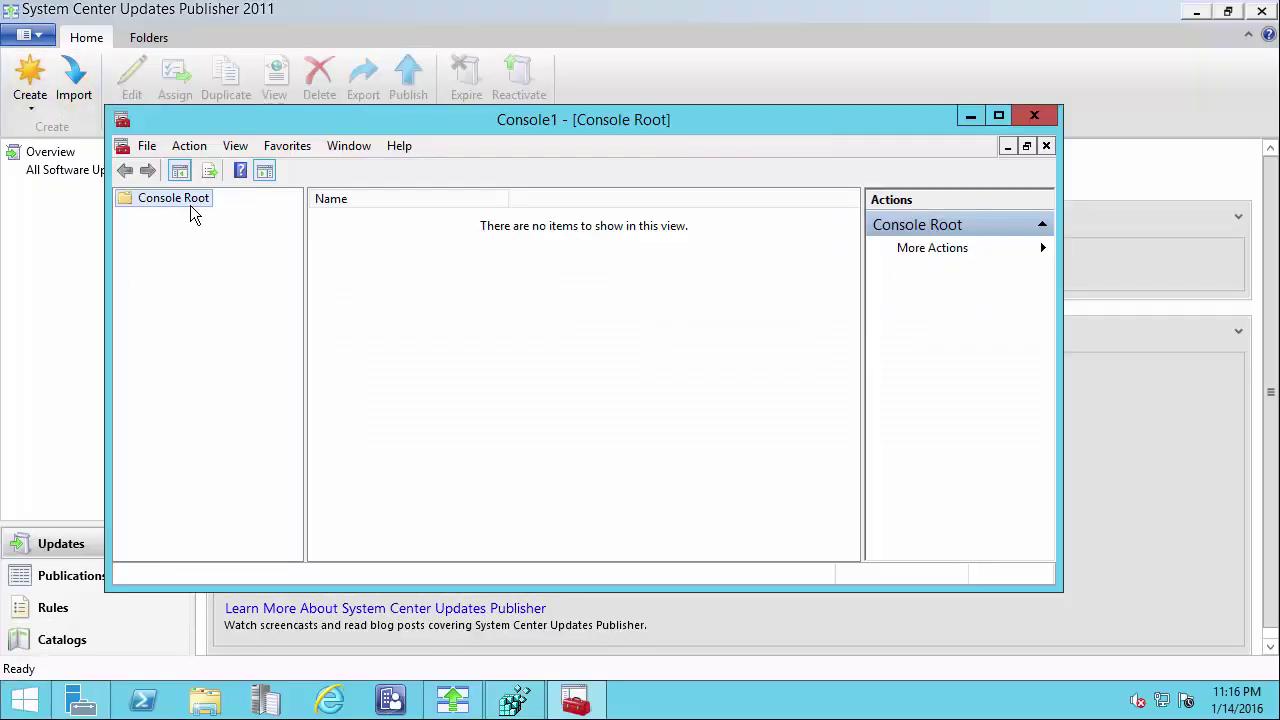
- Add the Certificates snap-in for the local computer account and expand the WSUS store
key(ctrl+m)
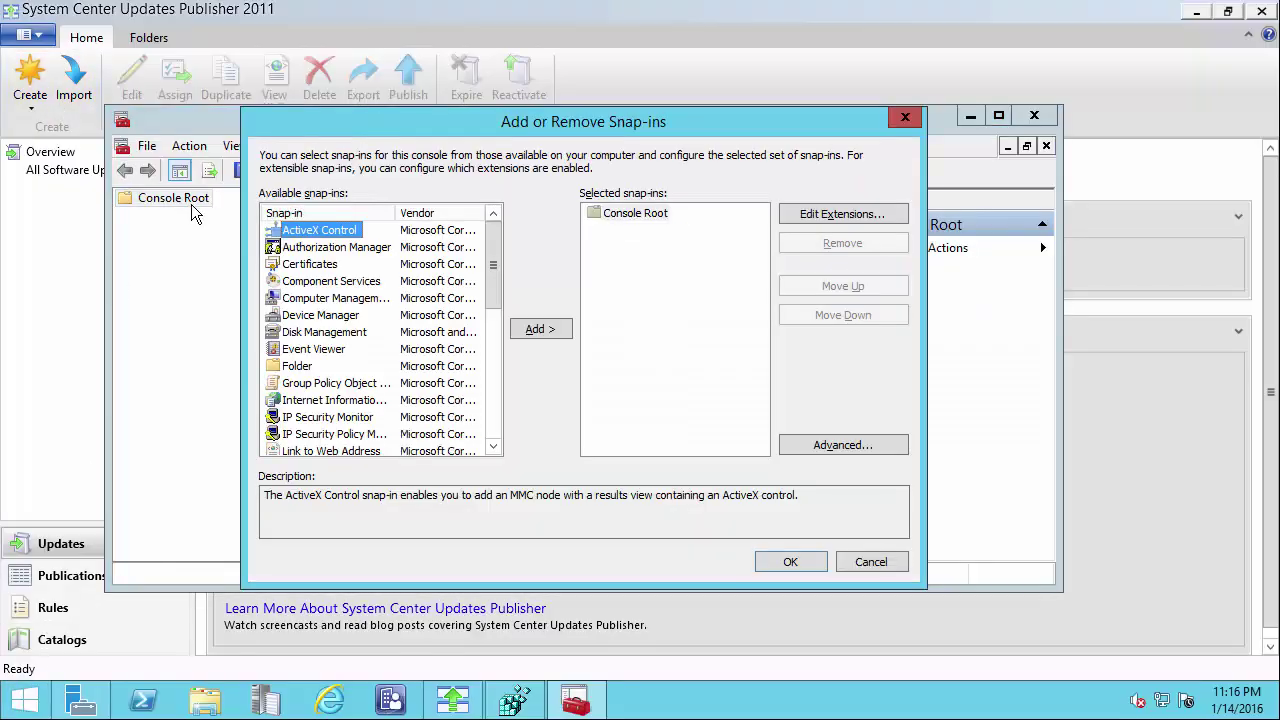
click(302, 266)
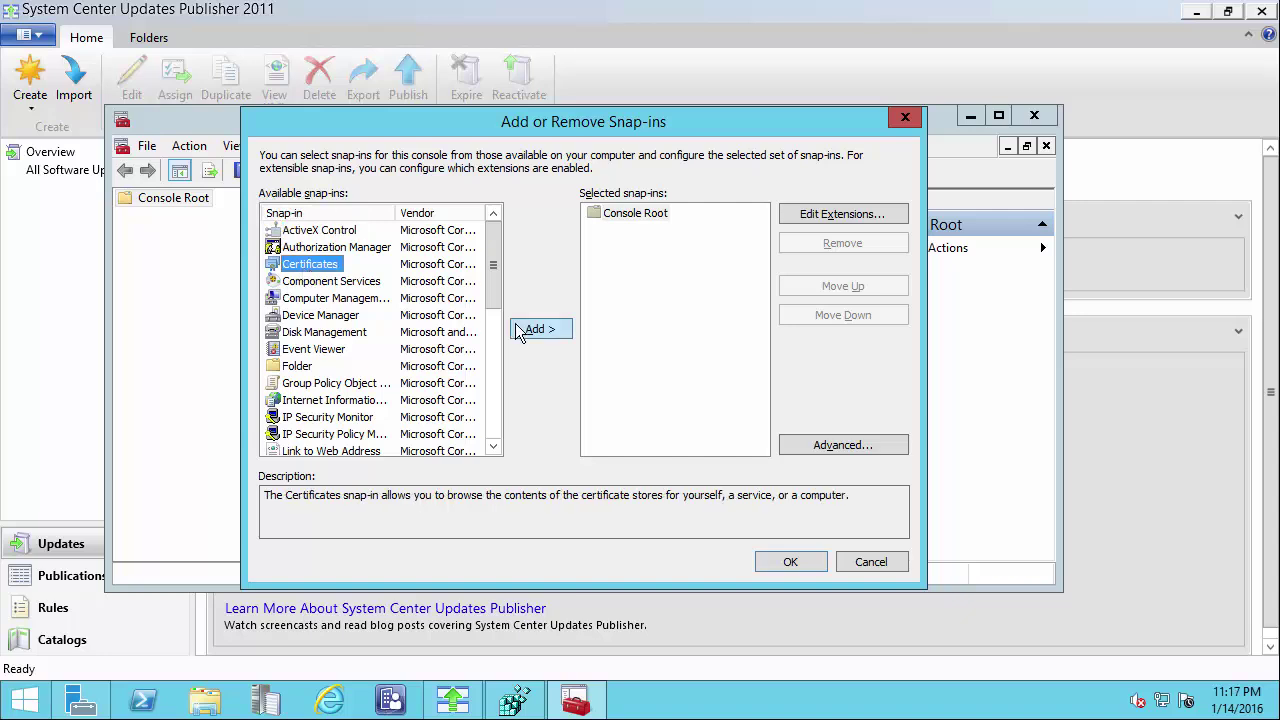
drag(350, 122, 318, 140)
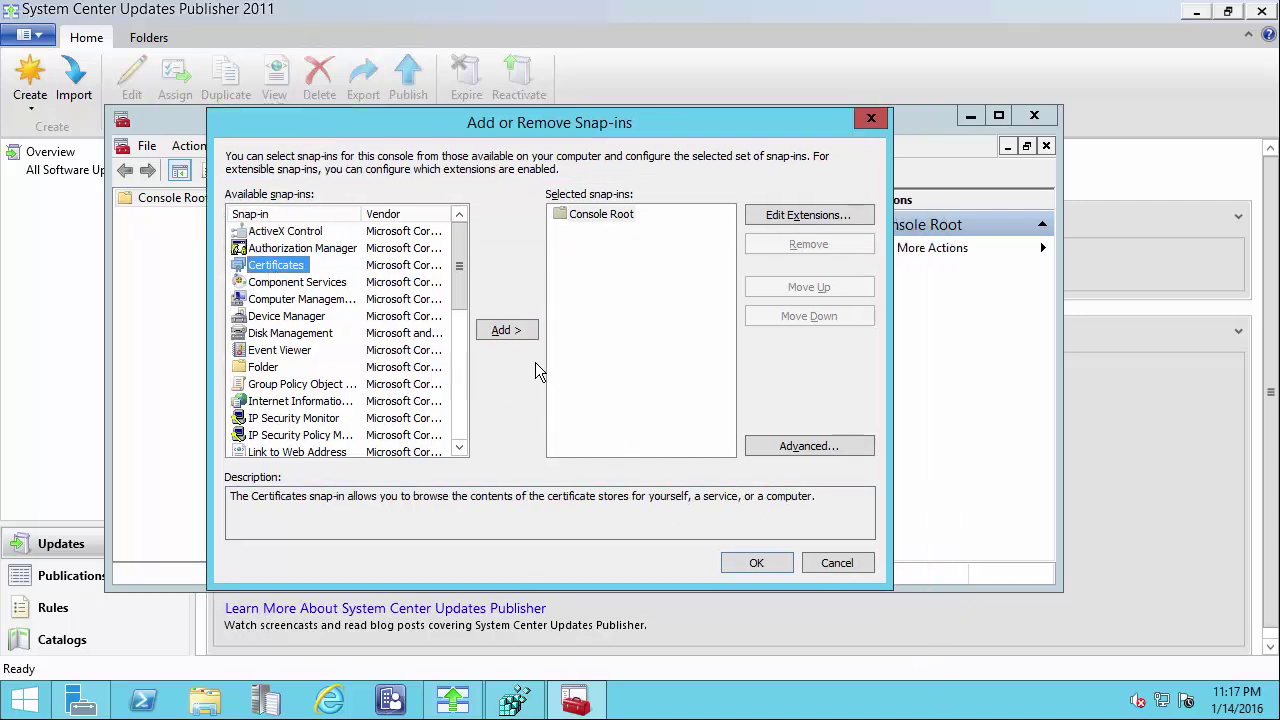
click(500, 331)
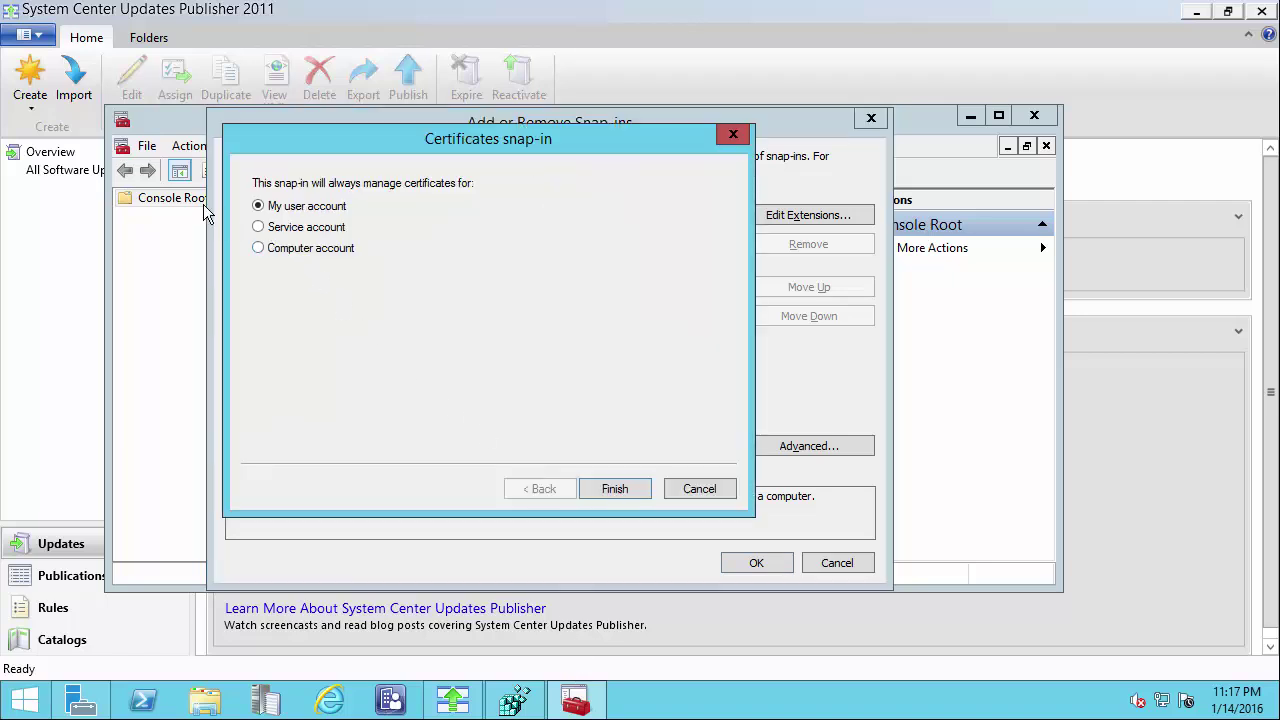
click(258, 248)
click(615, 489)
click(615, 489)
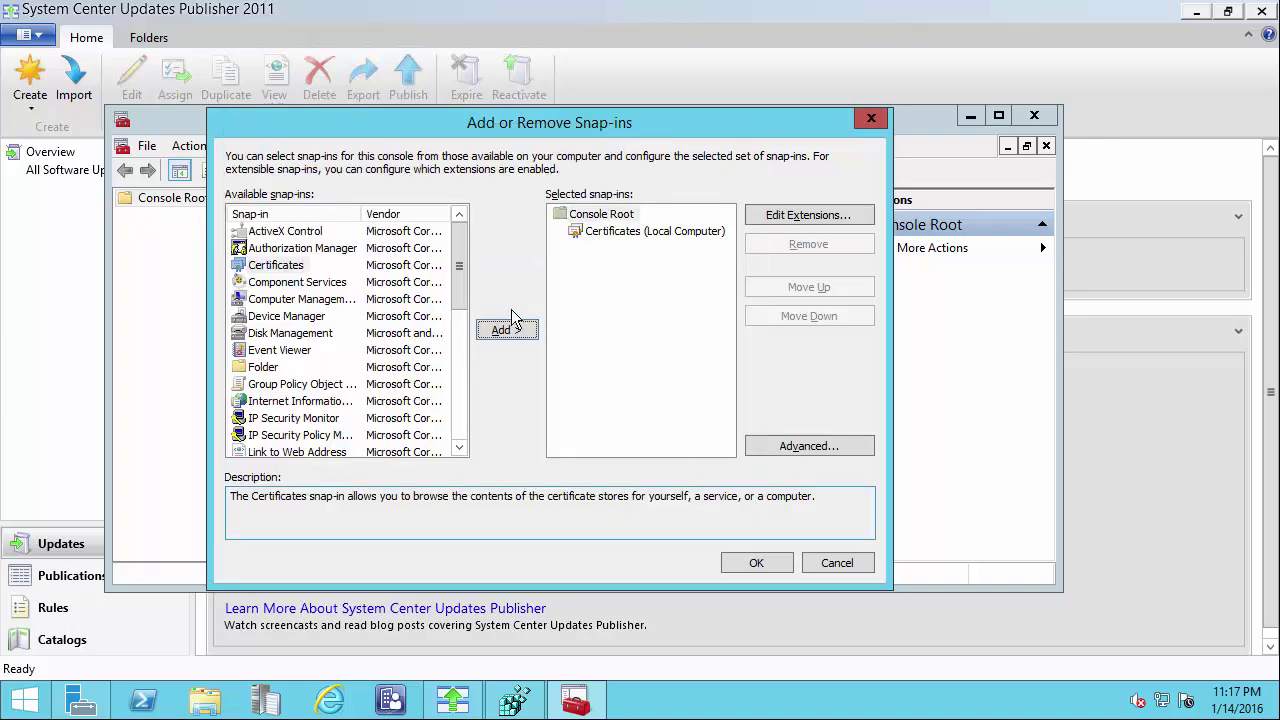
click(756, 563)
double_click(190, 220)
double_click(182, 506)
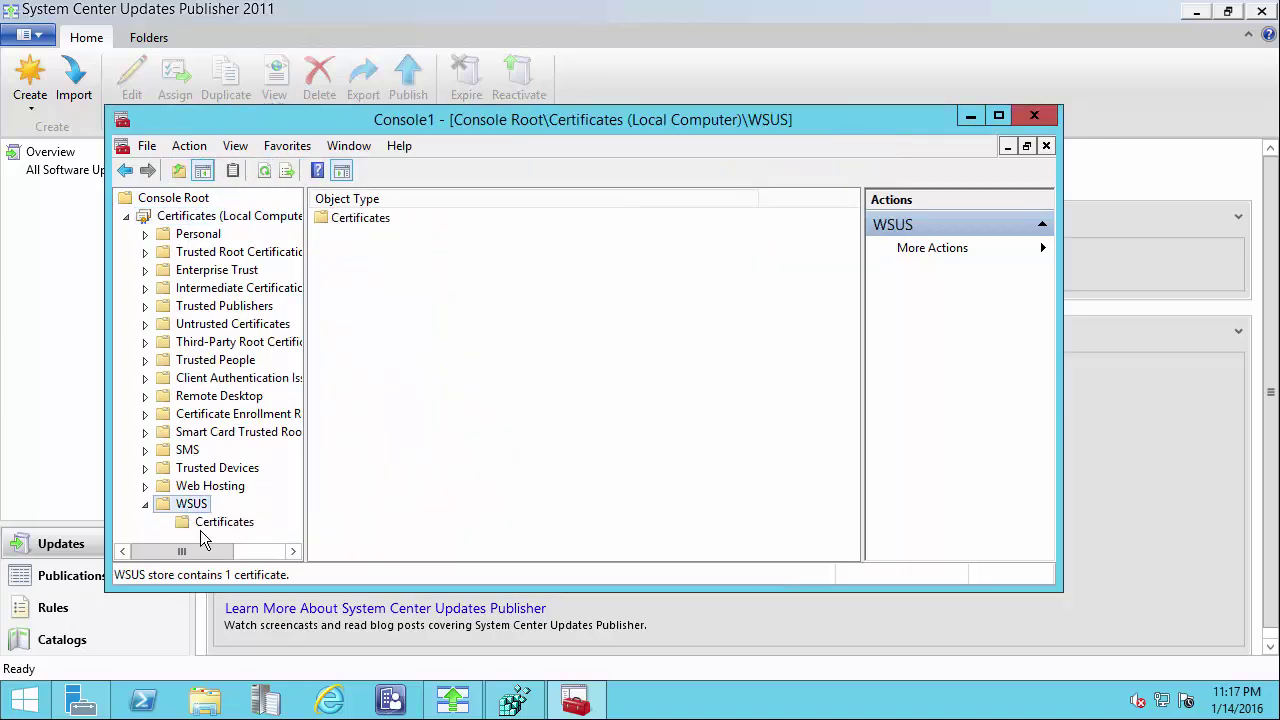
- Start exporting the WSUS Publishers Self-signed certificate without private key, in DER format
click(200, 524)
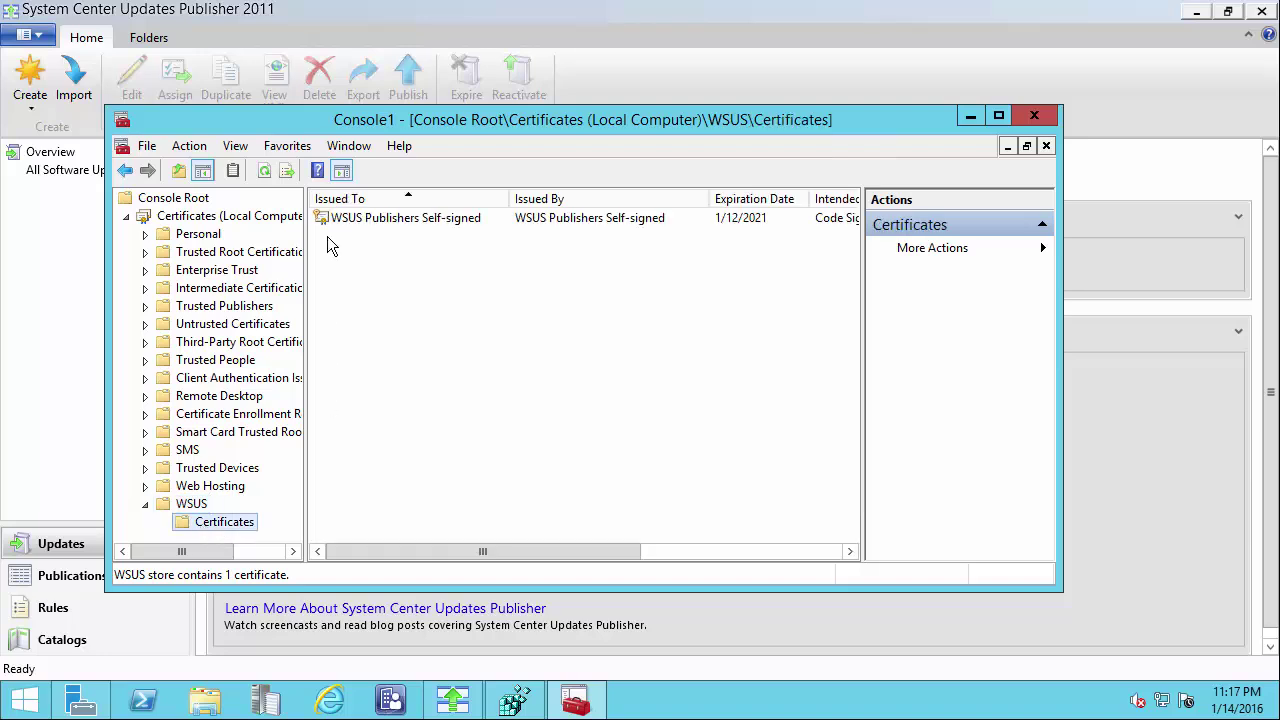
click(469, 218)
drag(1062, 274, 1174, 274)
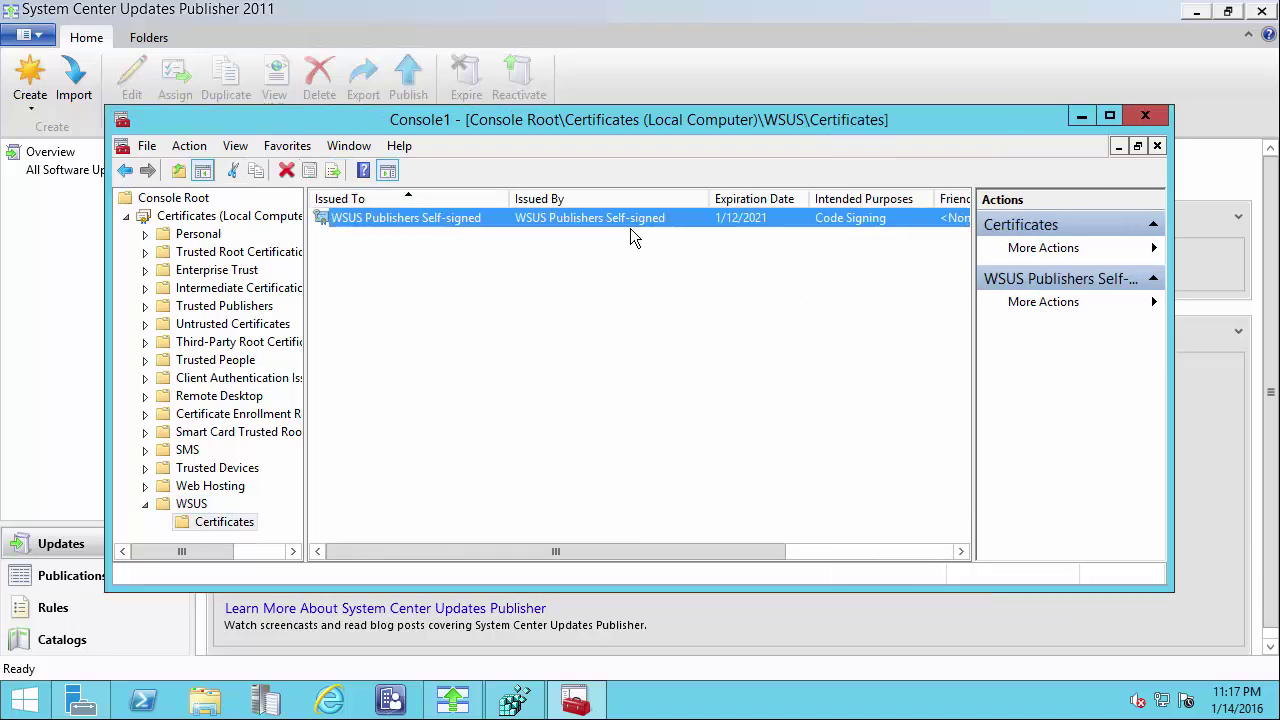
right_click(377, 222)
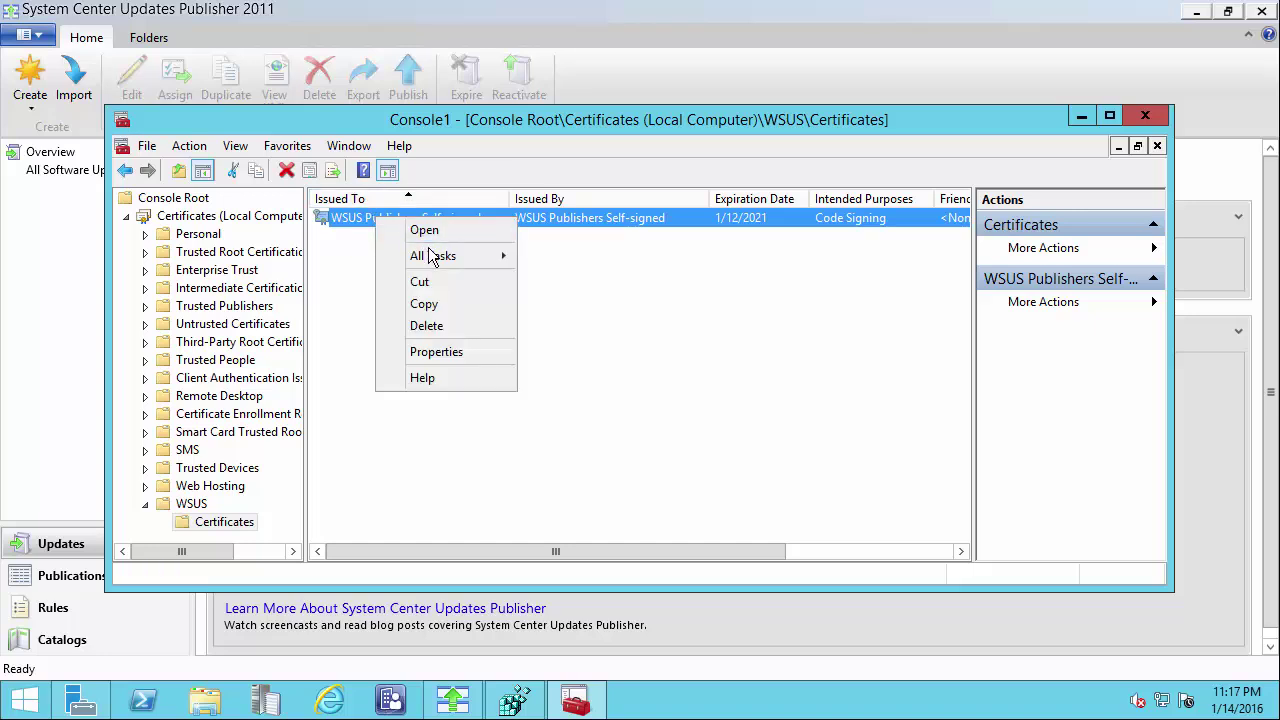
mouse_move(441, 257)
click(301, 281)
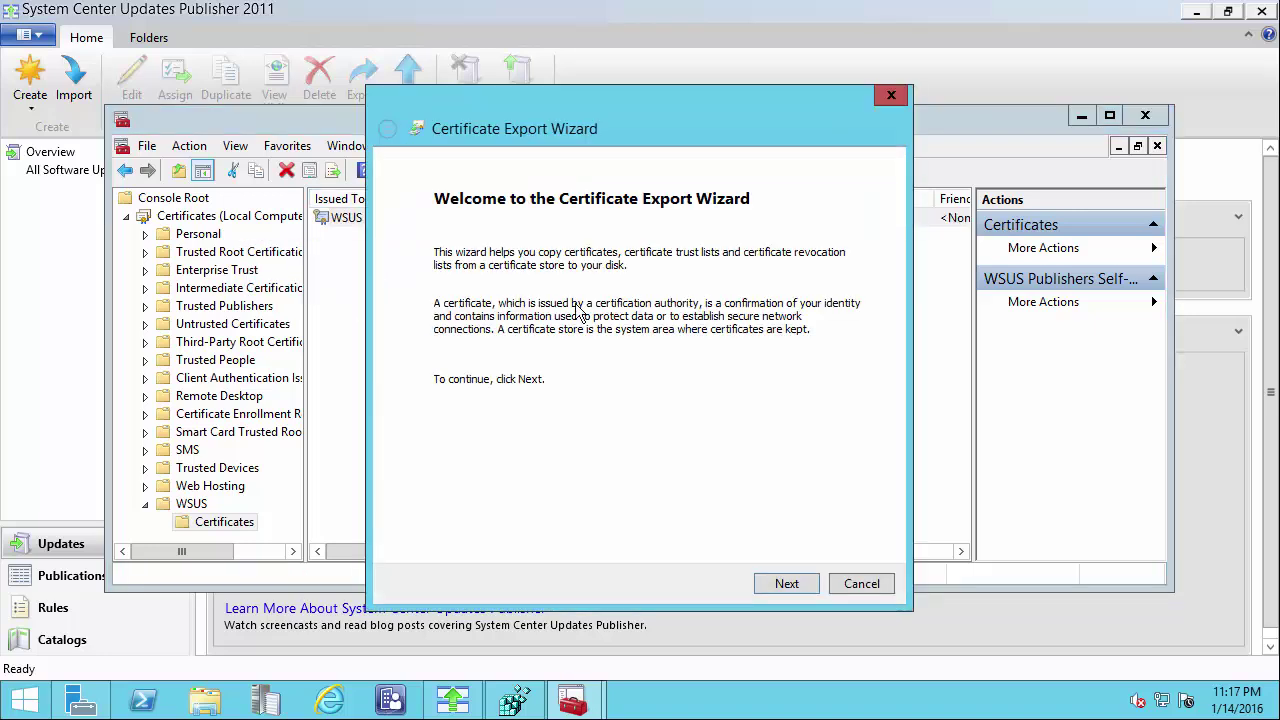
click(786, 586)
click(786, 586)
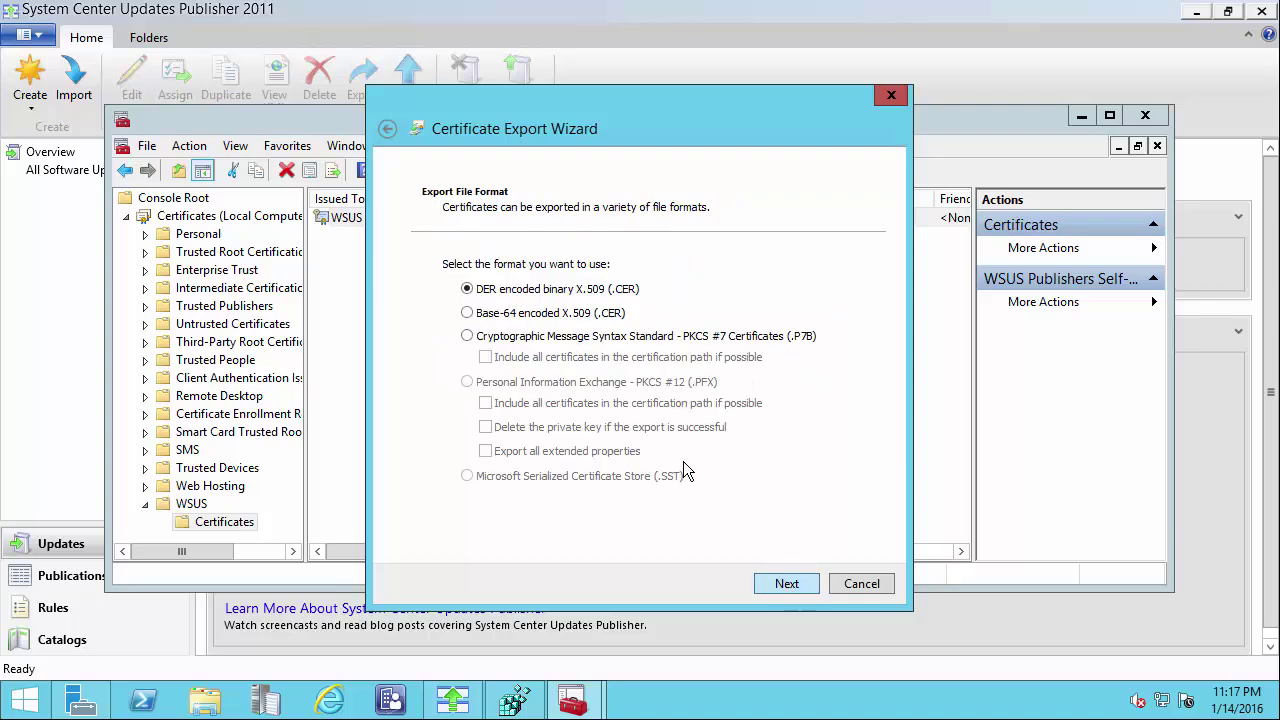
click(788, 585)
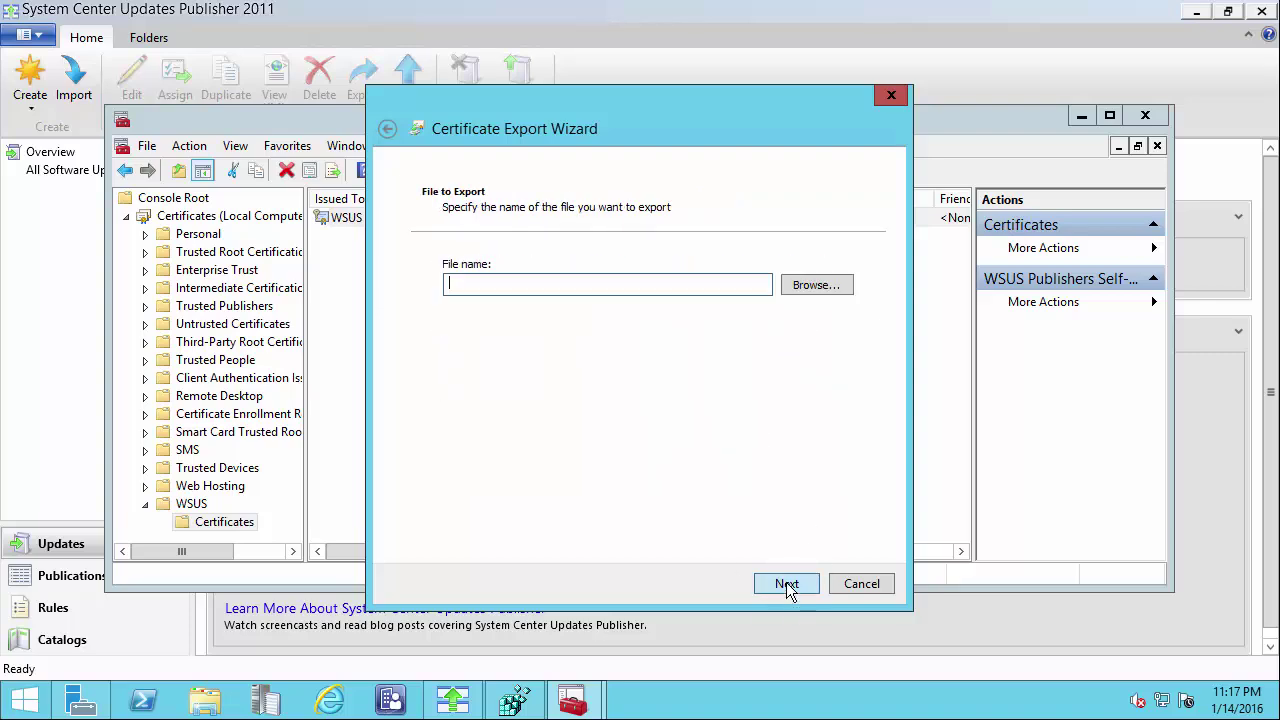
- Save the export as SCUP.cer on drive C, finish the wizard, and close the console
click(801, 293)
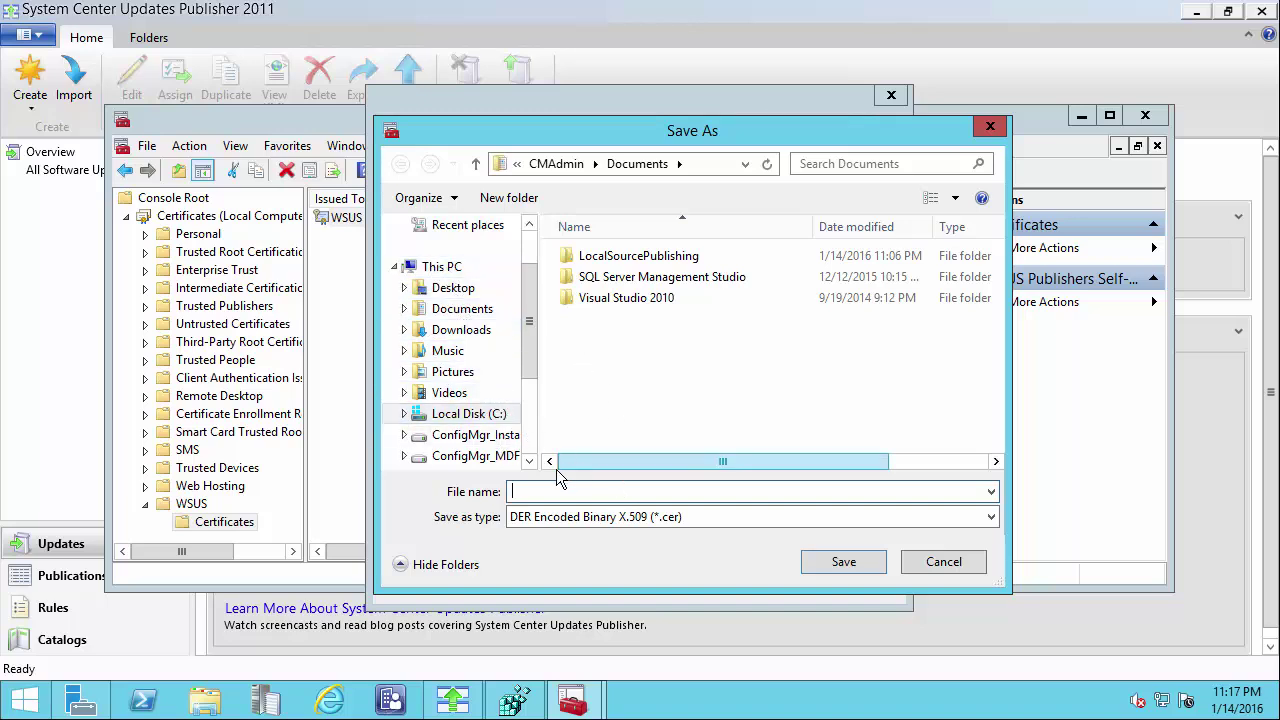
click(465, 413)
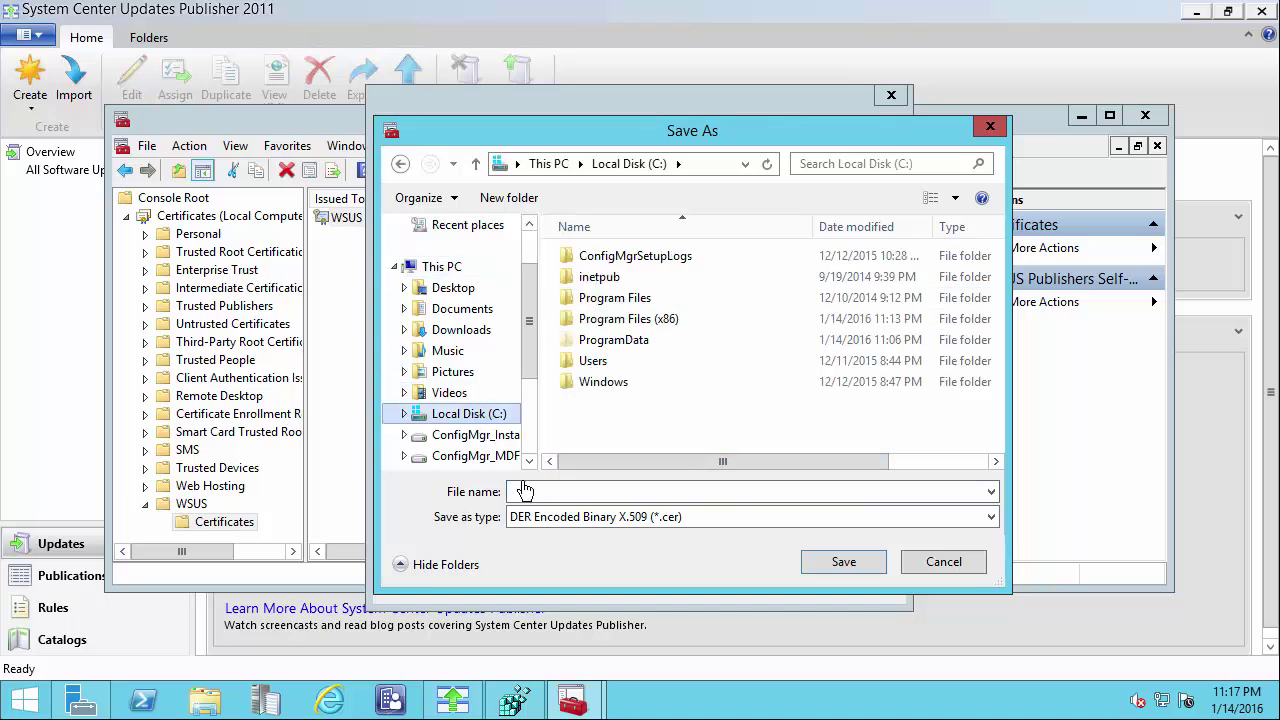
click(571, 489)
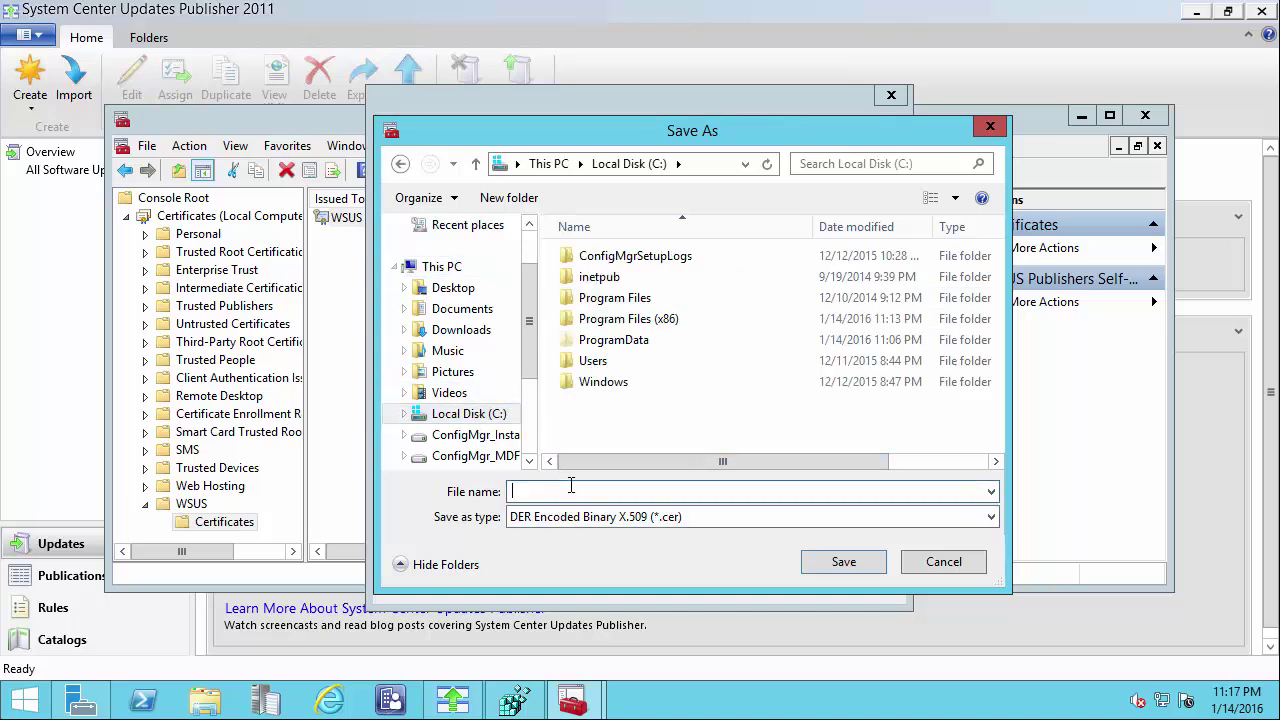
text(SCUP)
click(818, 558)
click(785, 583)
click(795, 580)
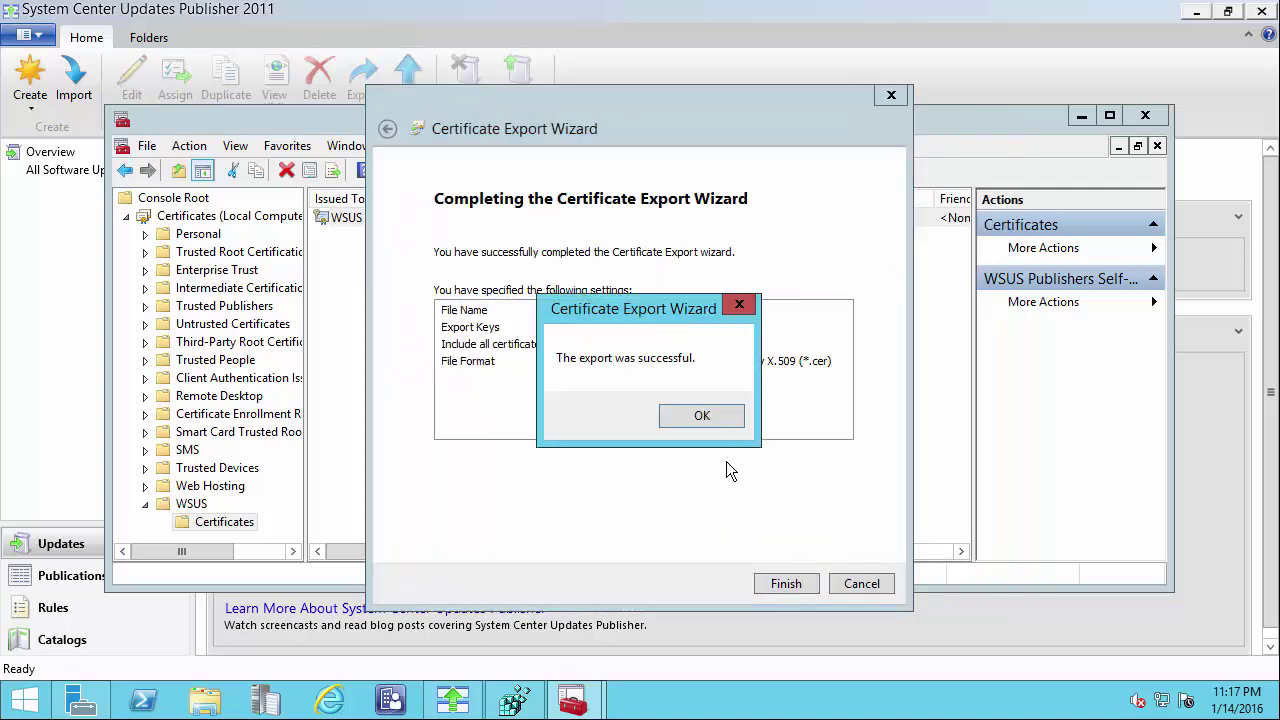
click(682, 405)
click(1145, 115)
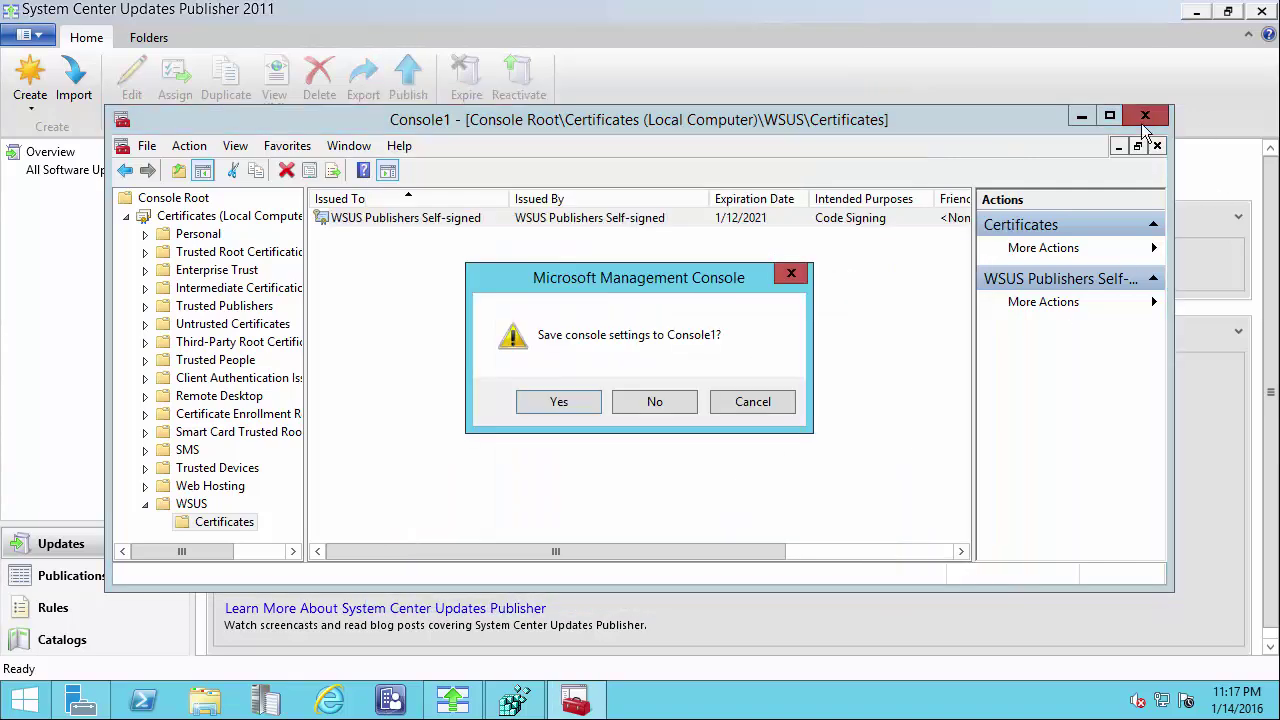
click(645, 403)
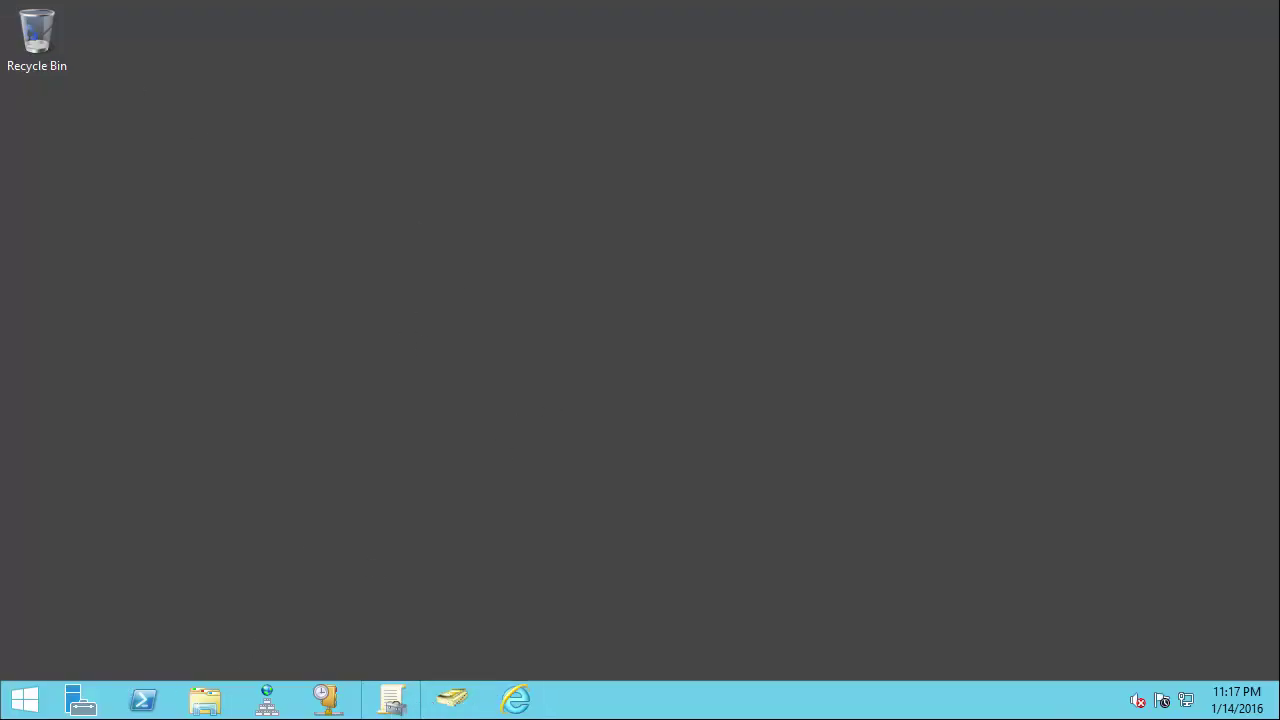
- Maximize Group Policy Management and bring up the Default Domain Policy's context menu
click(398, 704)
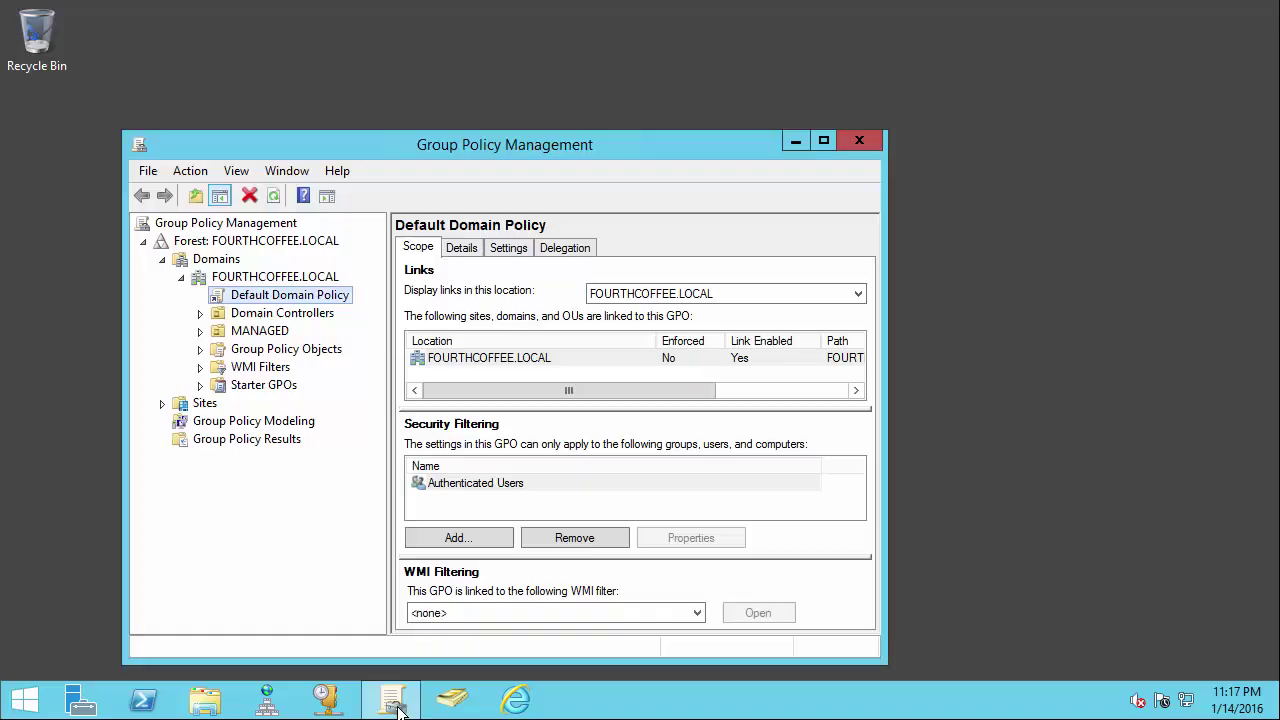
click(823, 137)
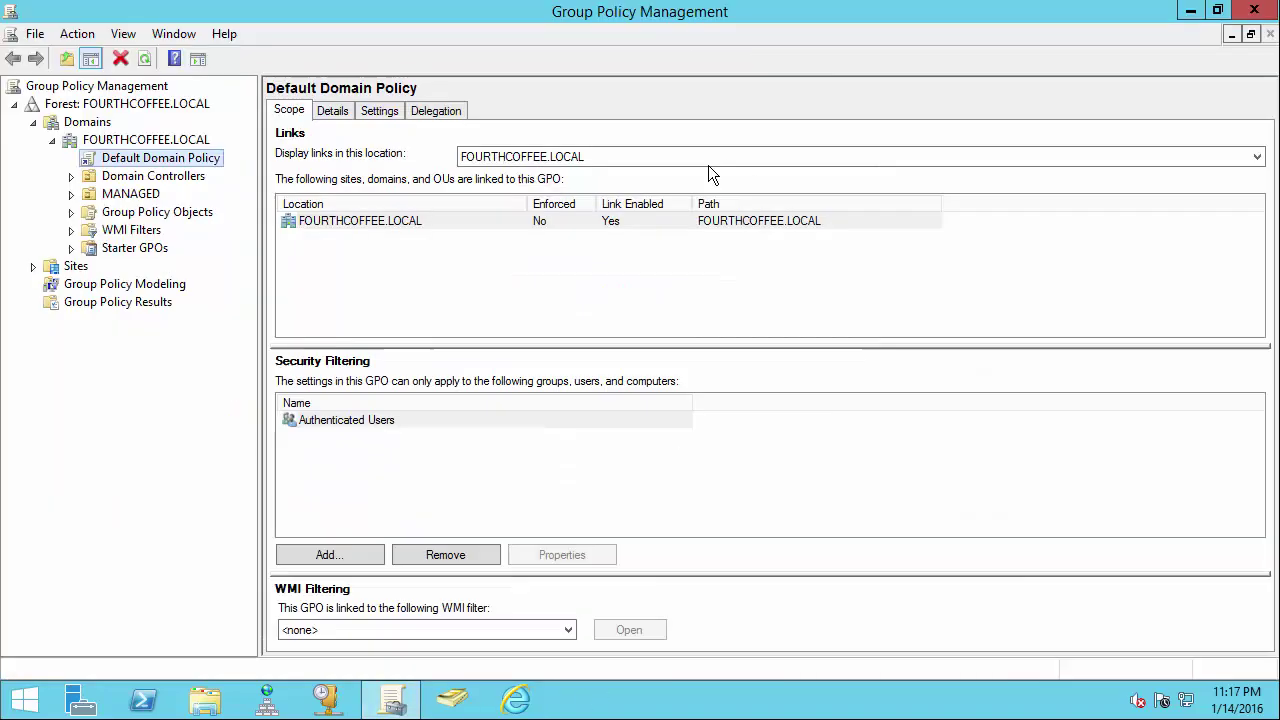
right_click(110, 160)
- Edit the Default Domain Policy and expand Policies > Windows Settings > Security Settings > Public Key Policies
click(157, 172)
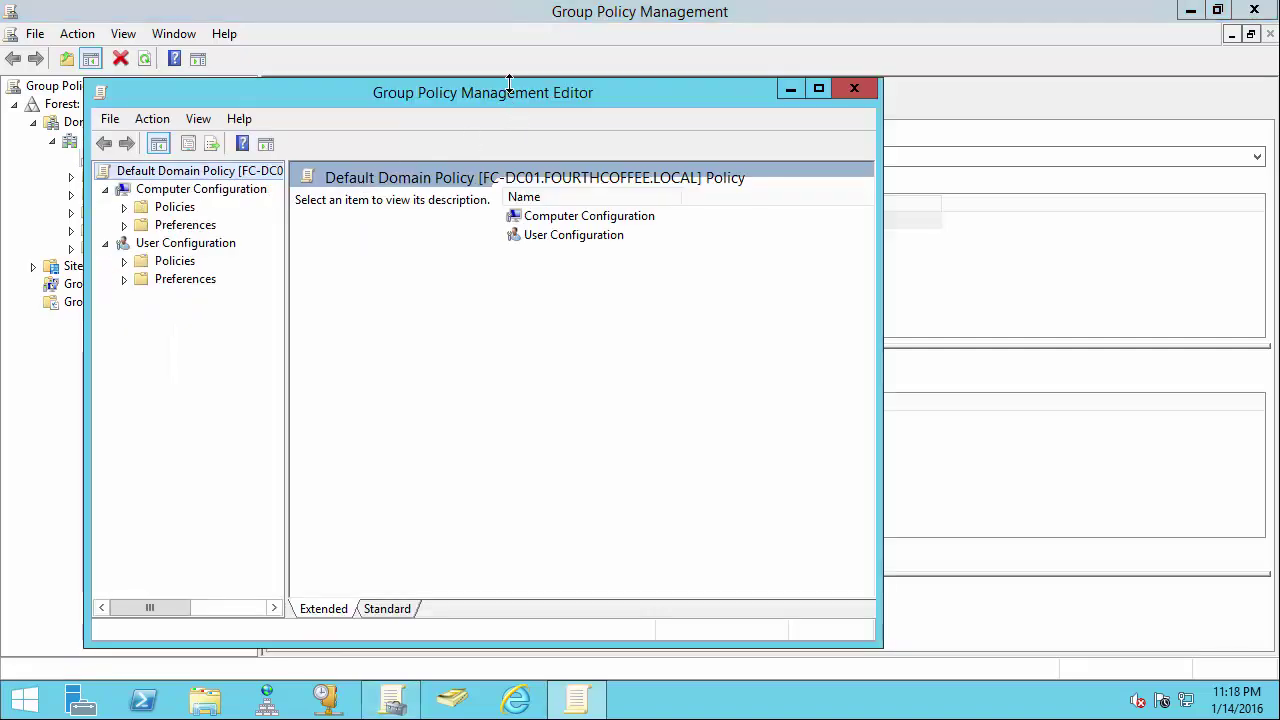
click(817, 88)
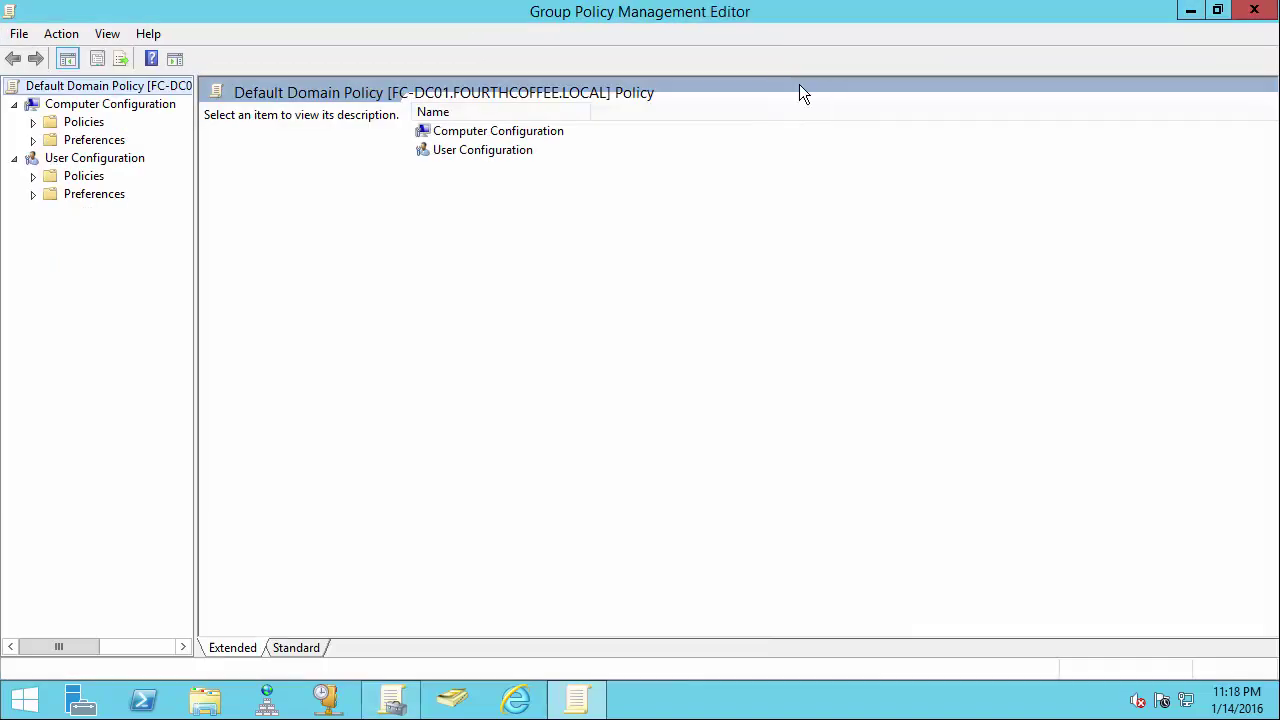
click(33, 122)
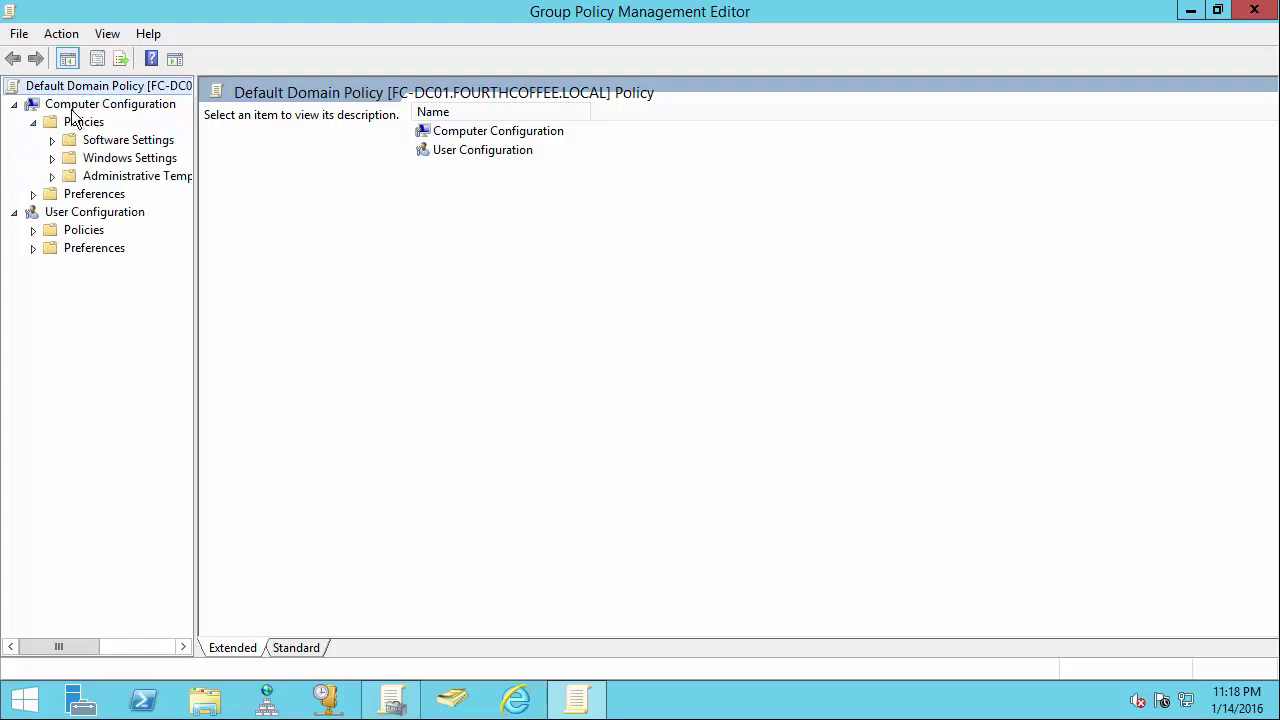
click(52, 158)
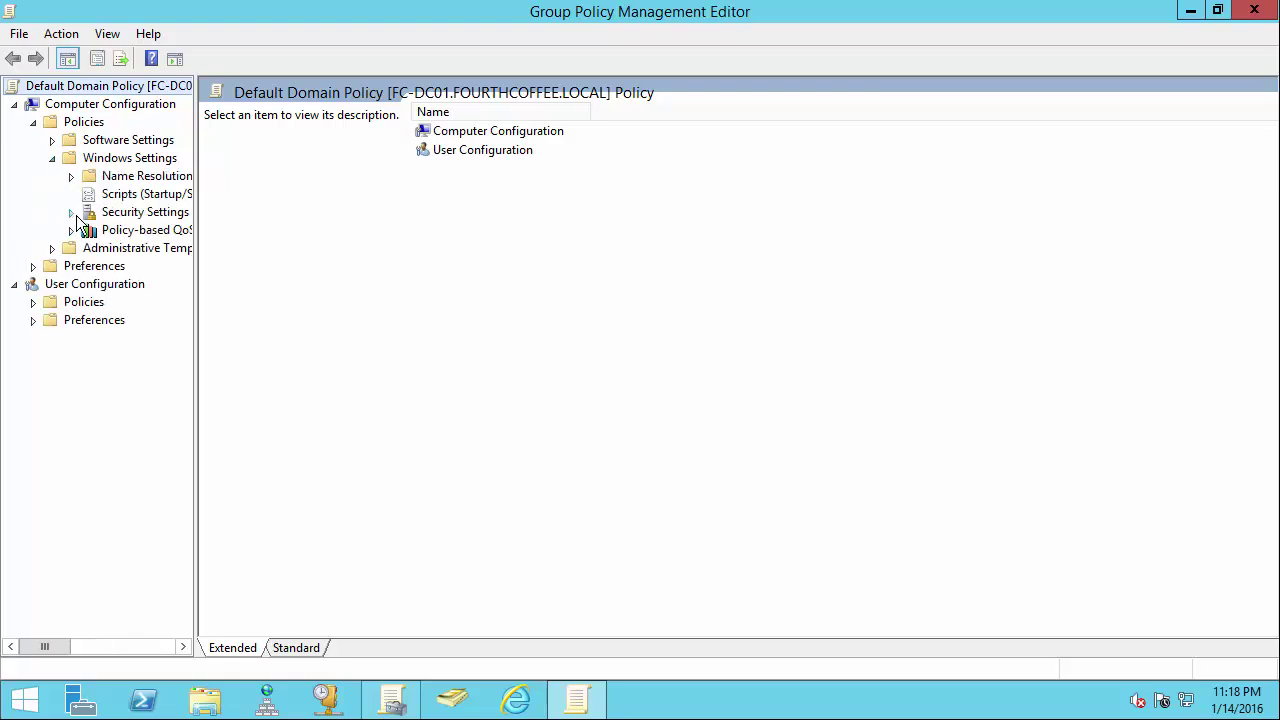
click(71, 213)
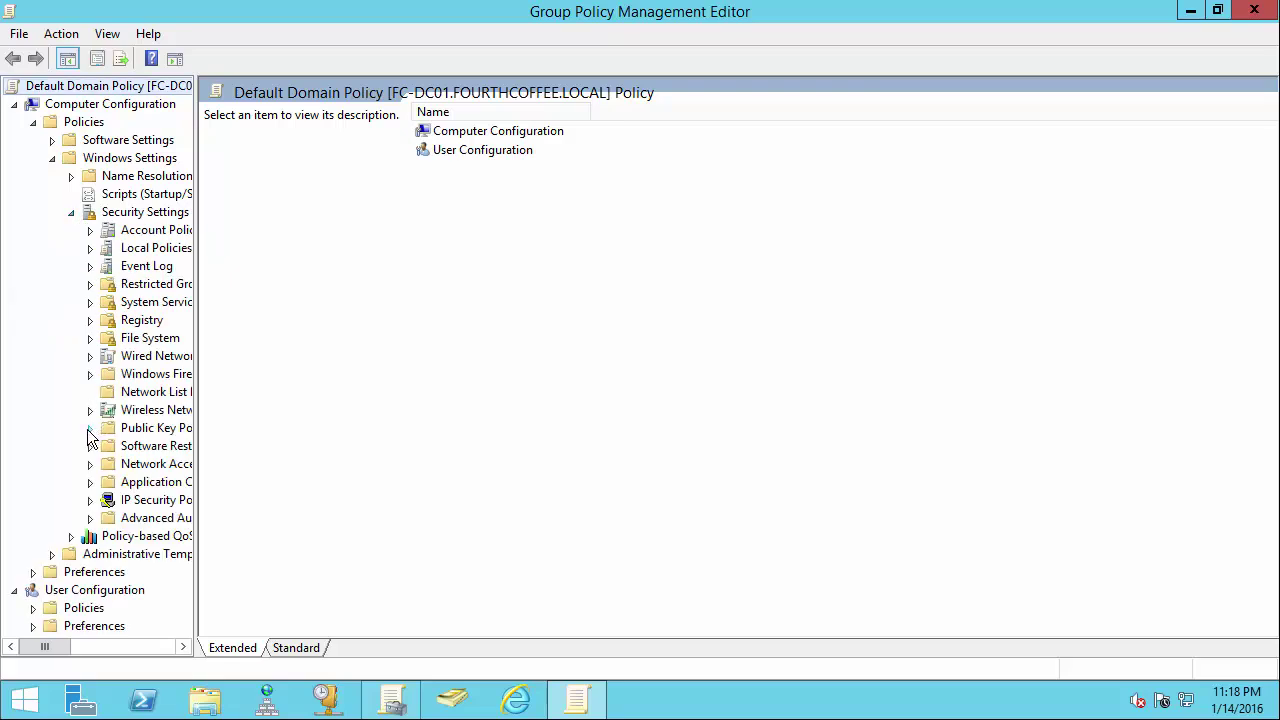
click(91, 429)
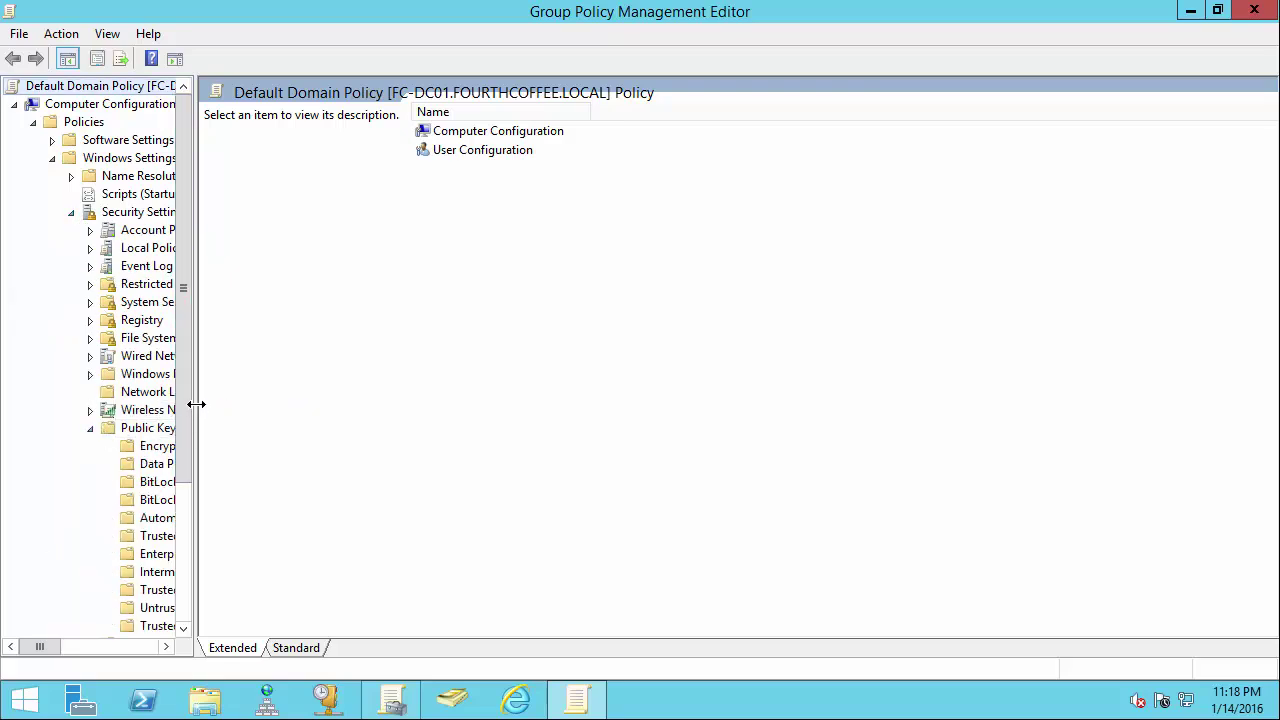
drag(196, 404, 322, 422)
scroll(240, 440, down, 2)
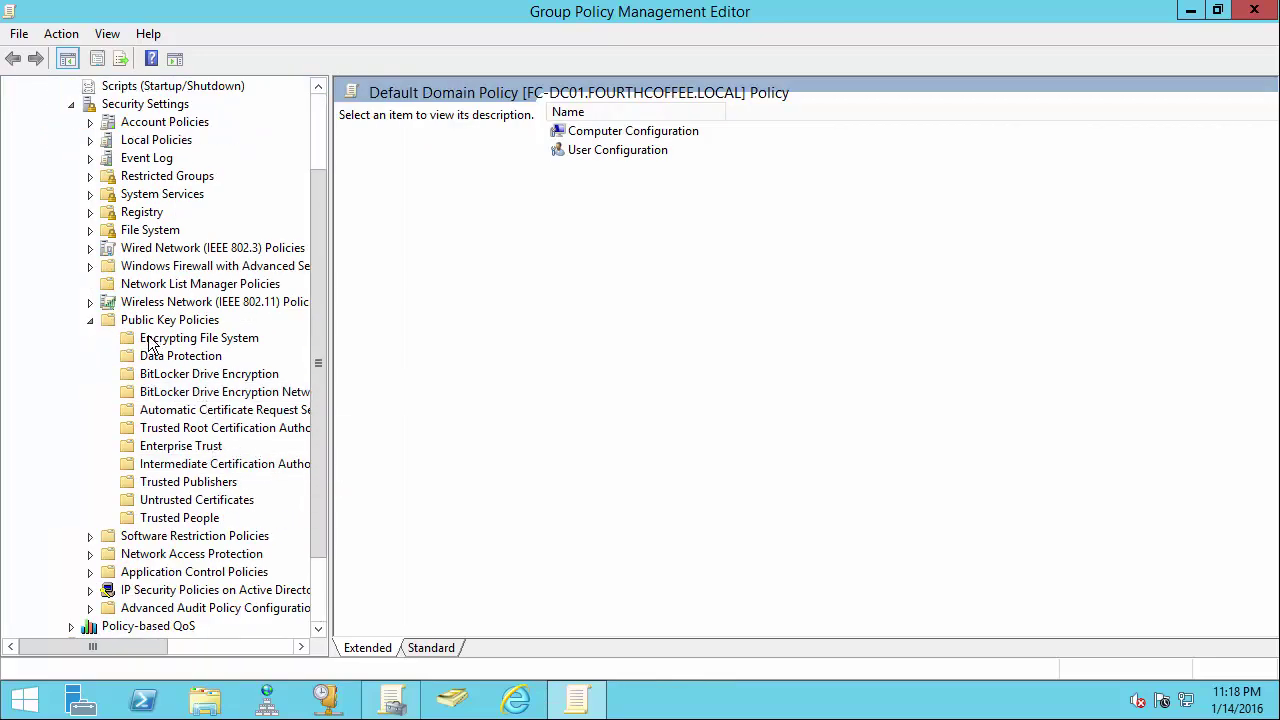
- Import SCUP.cer from \\fc-cm01\c$ into Trusted Root Certification Authorities with the Certificate Import Wizard
click(183, 429)
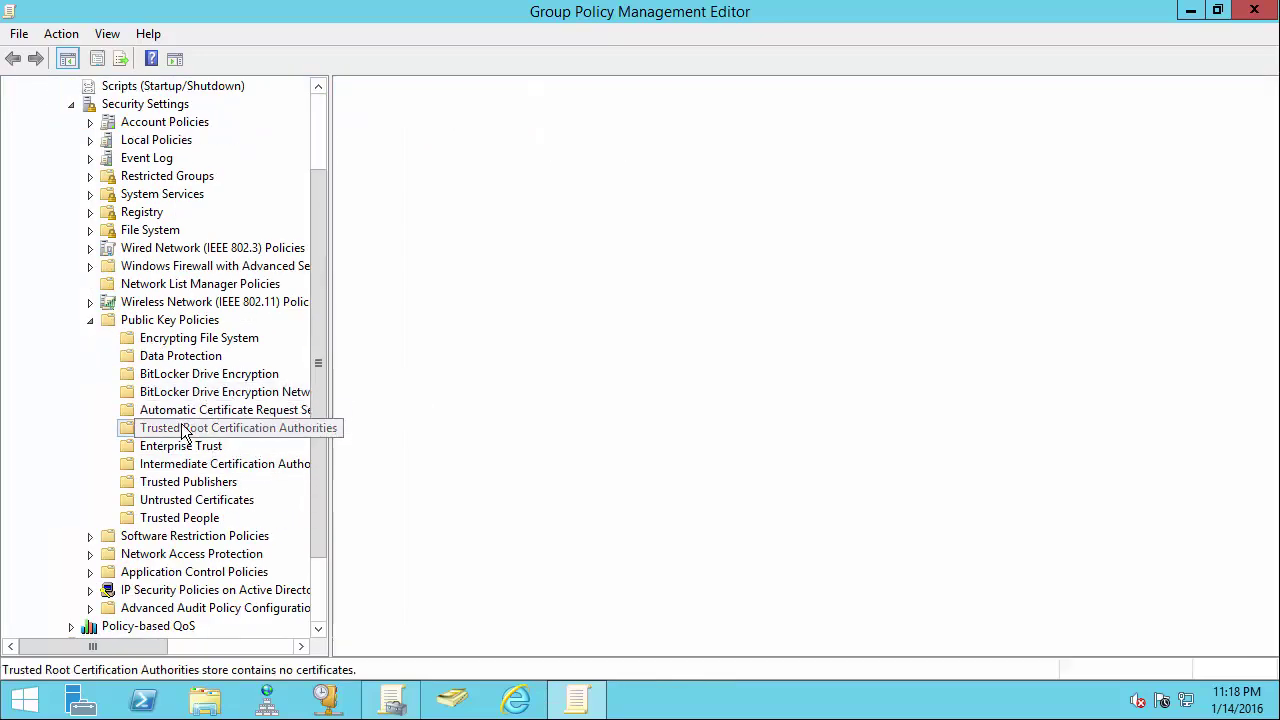
right_click(183, 429)
click(240, 437)
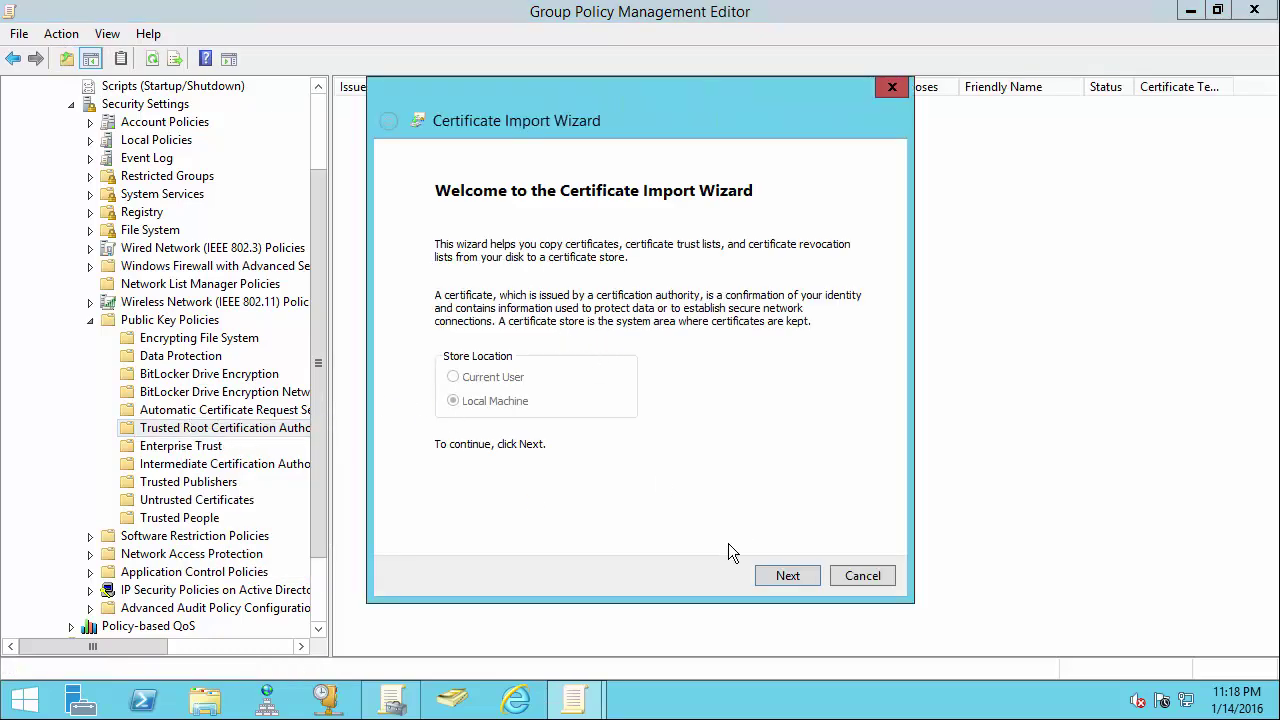
click(787, 576)
click(809, 278)
text(\\)
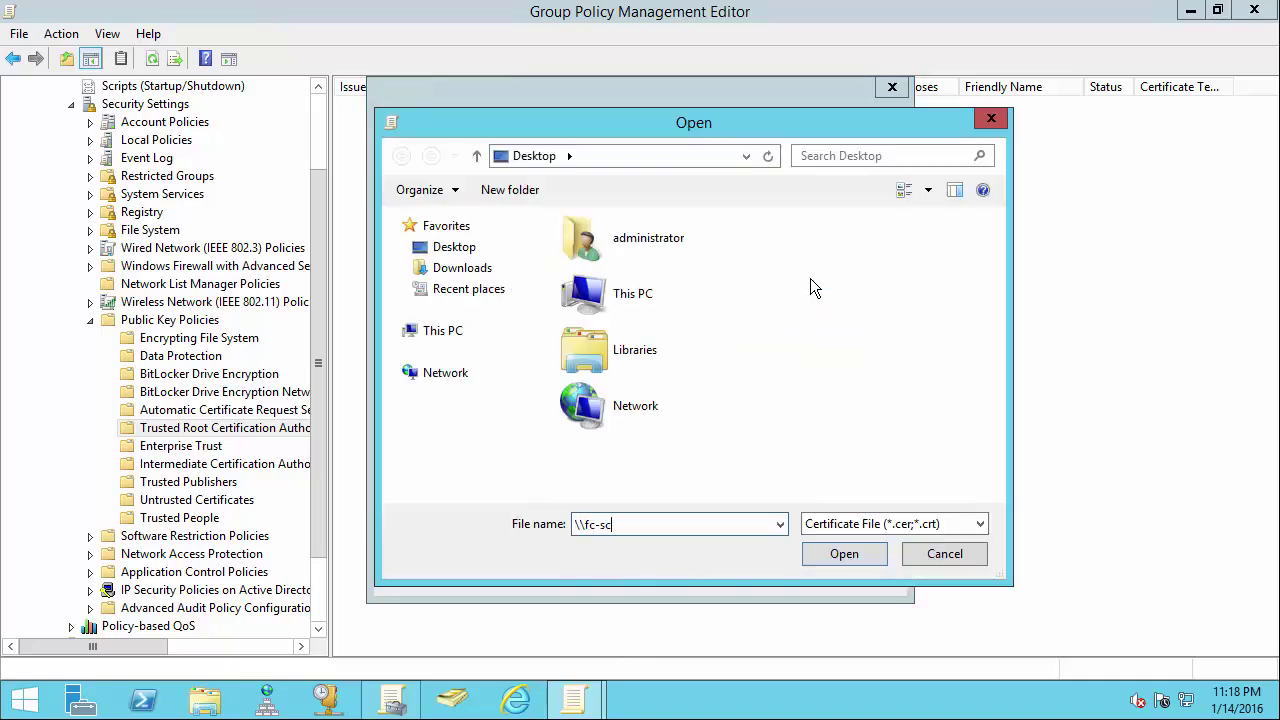
text(fc-cm01\c$)
key(Return)
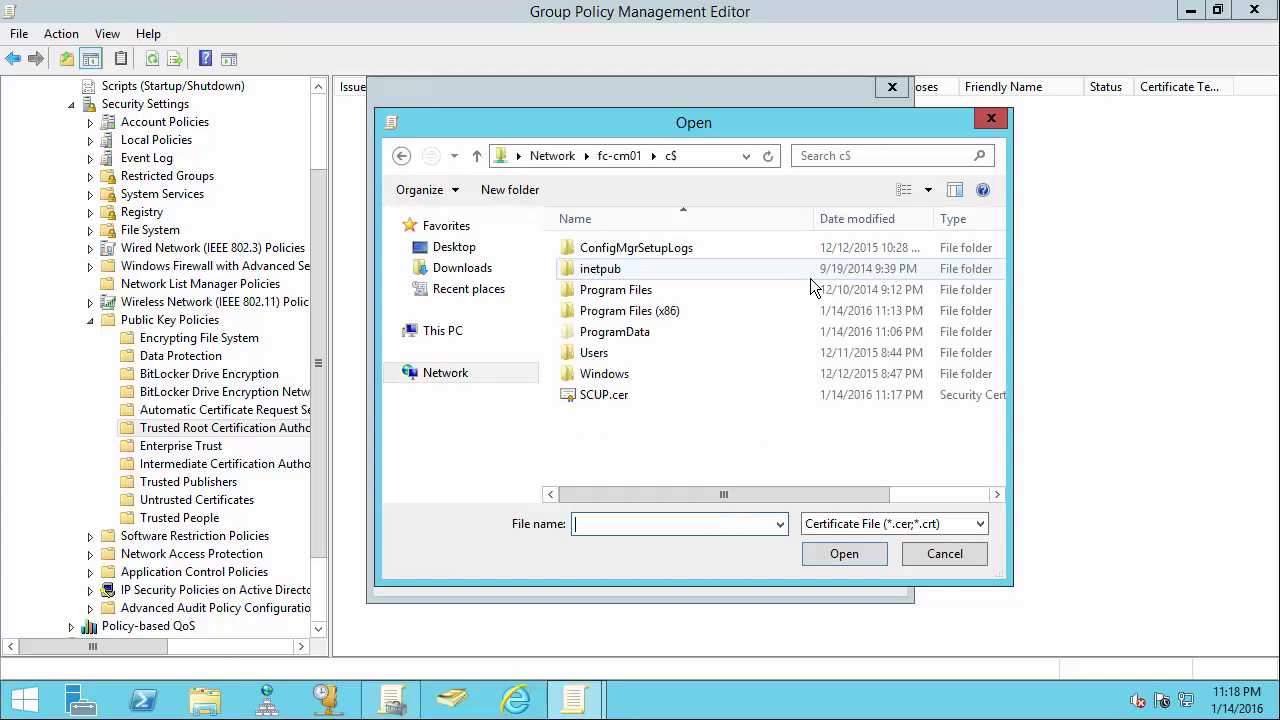
double_click(600, 396)
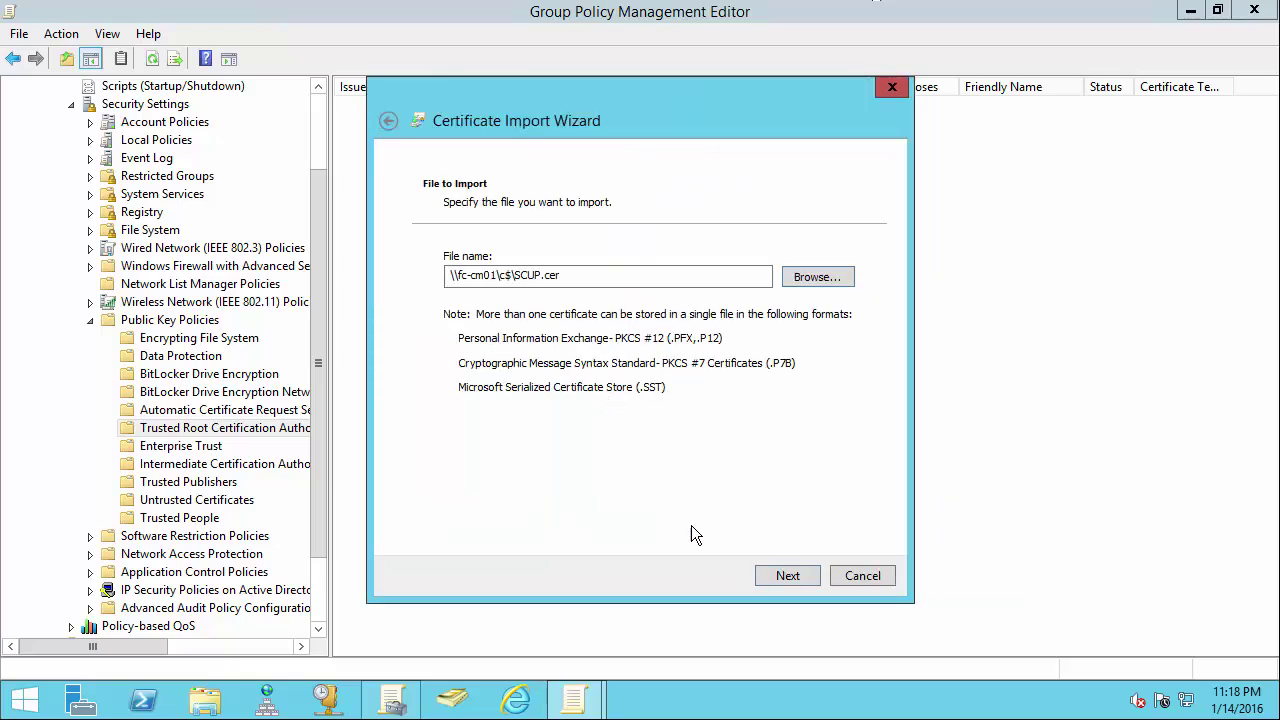
click(794, 579)
click(794, 579)
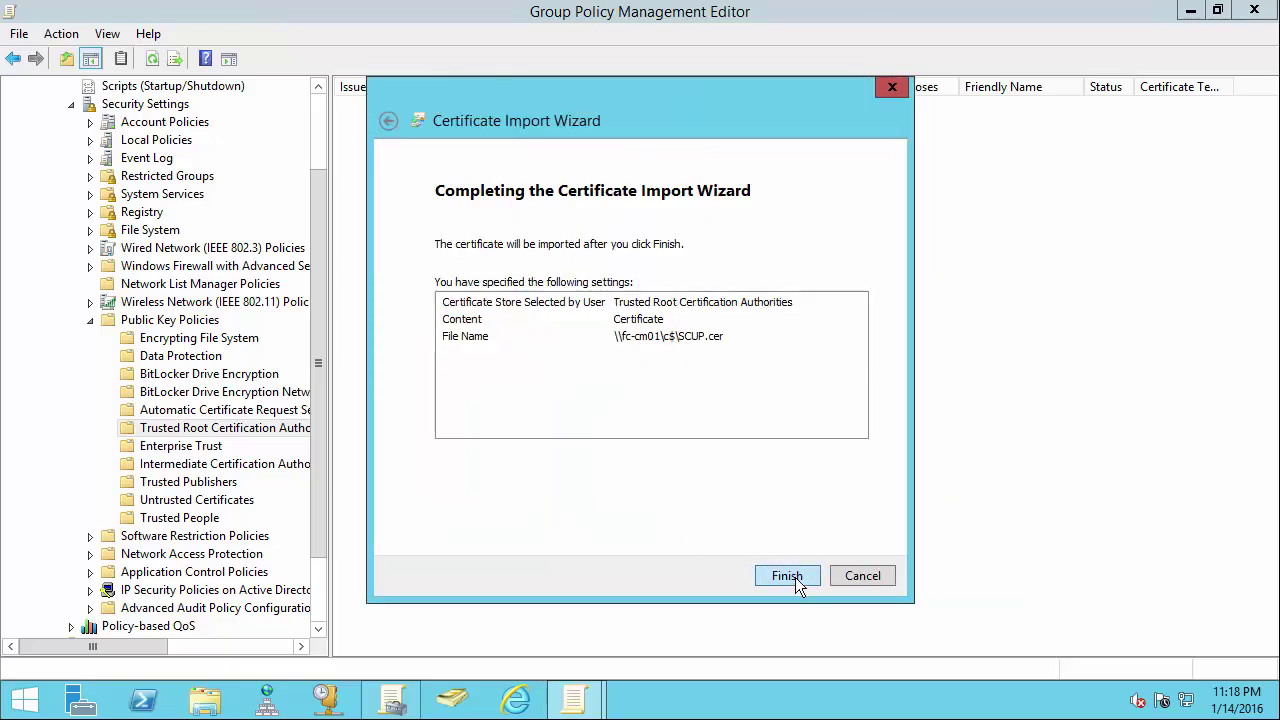
click(794, 579)
click(725, 426)
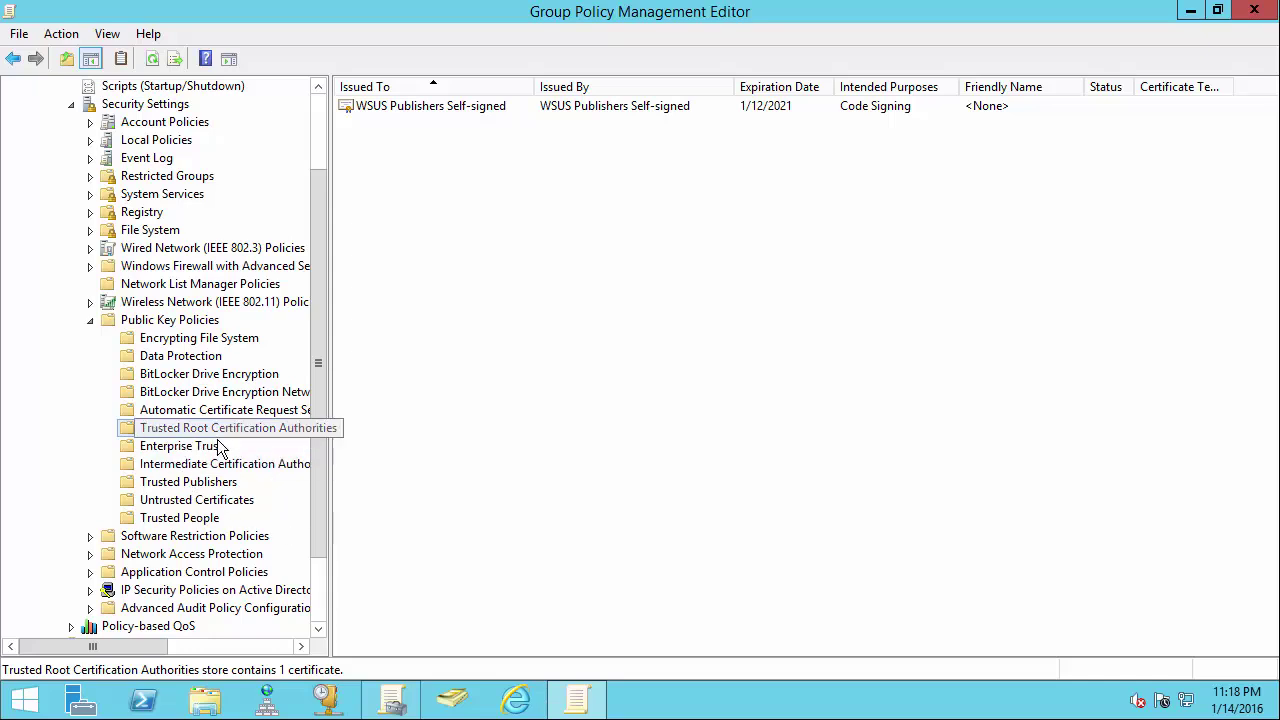
- Import SCUP.cer into the Trusted Publishers store and acknowledge the success message
click(195, 484)
right_click(195, 487)
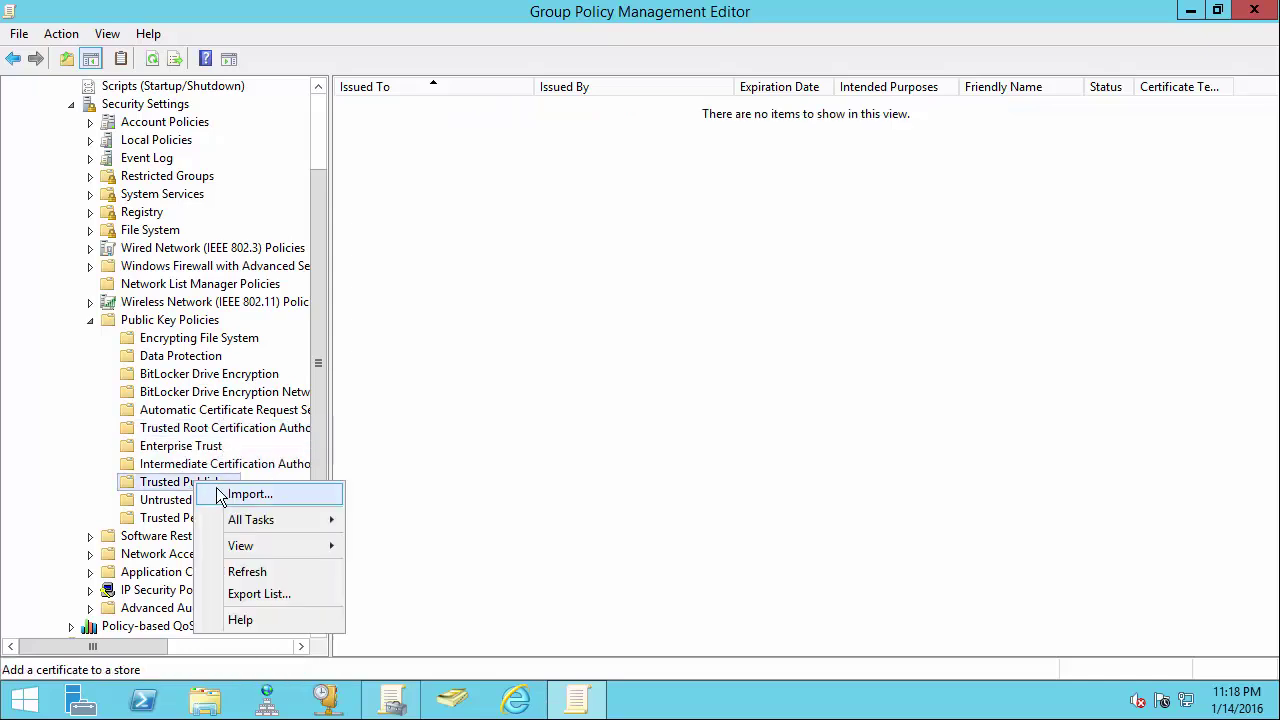
click(238, 494)
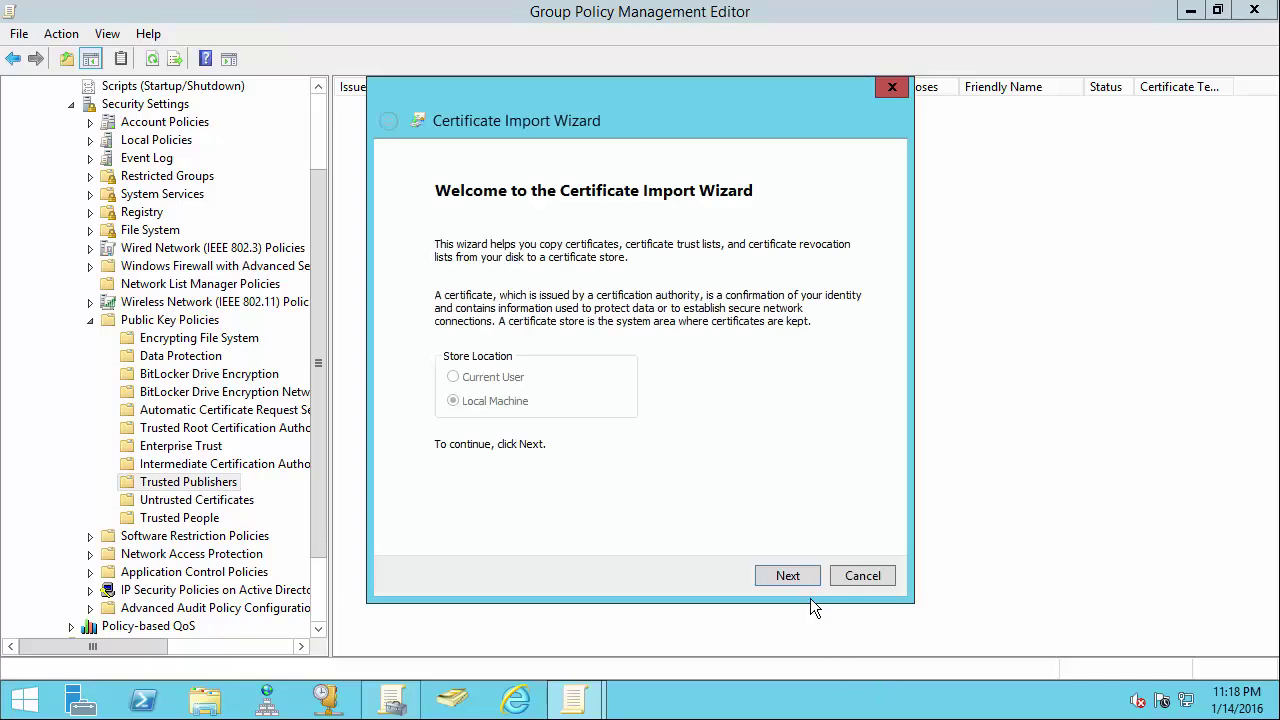
click(790, 580)
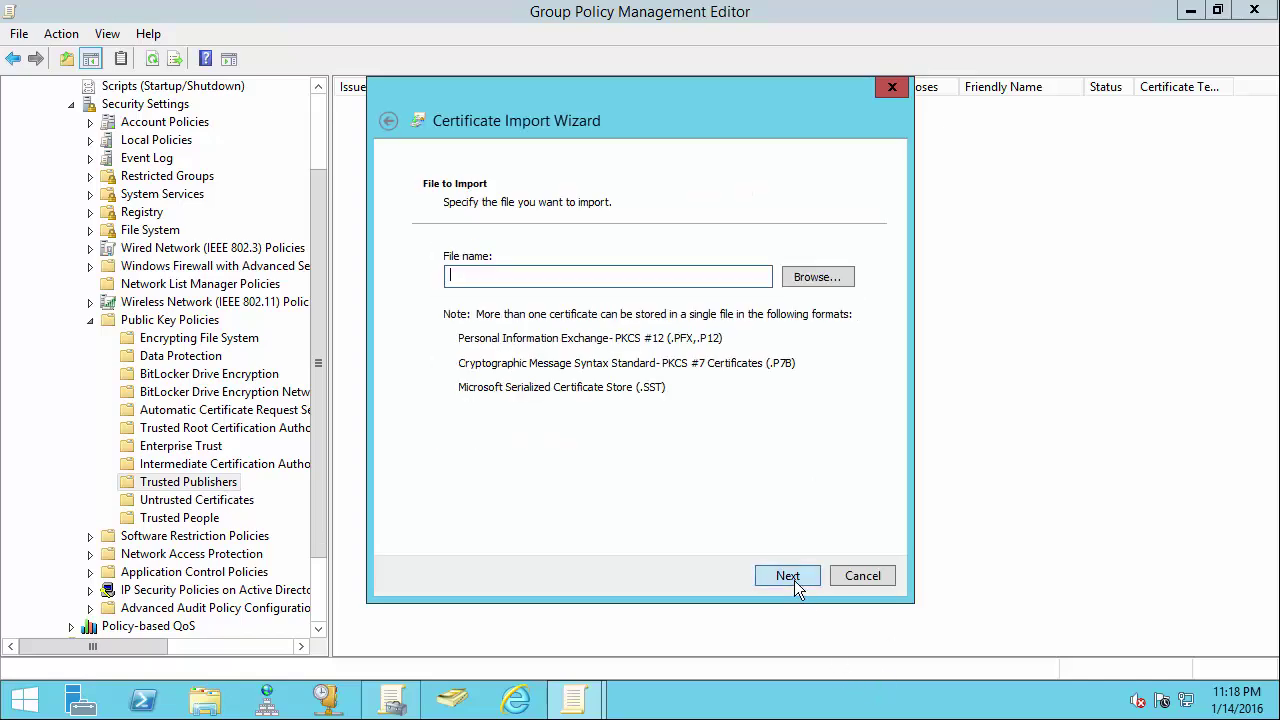
click(813, 278)
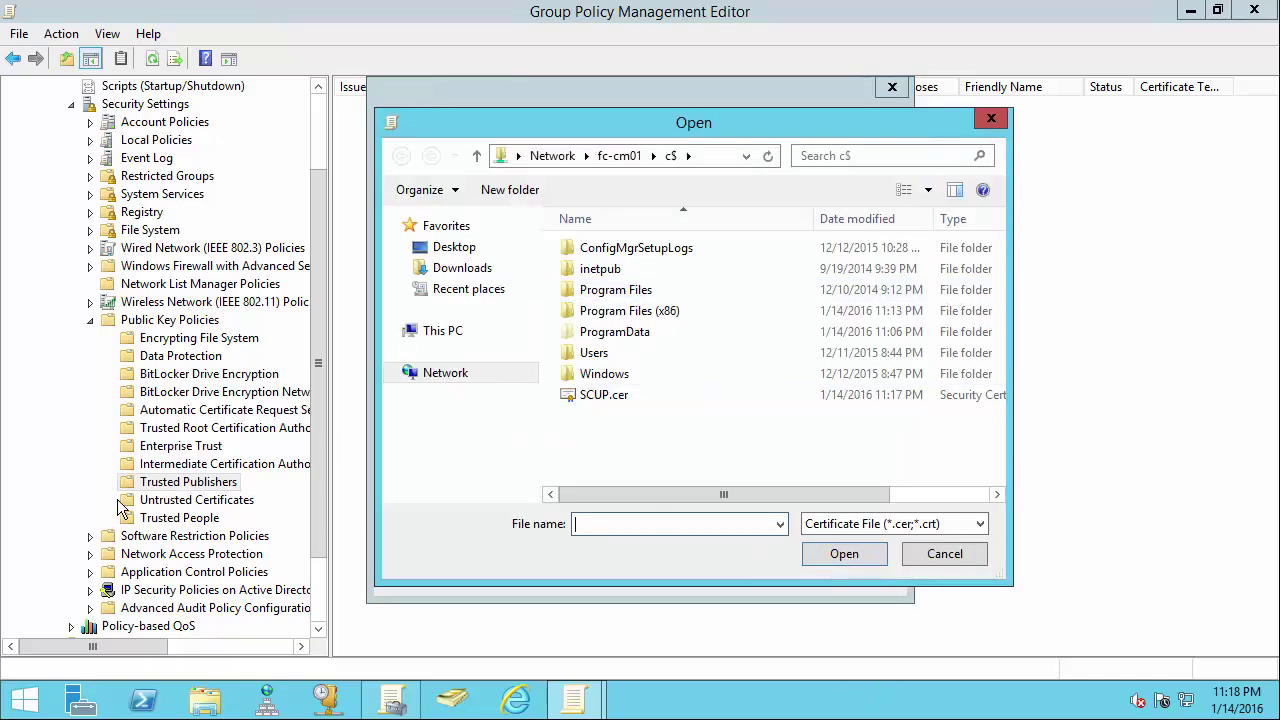
double_click(600, 395)
click(794, 581)
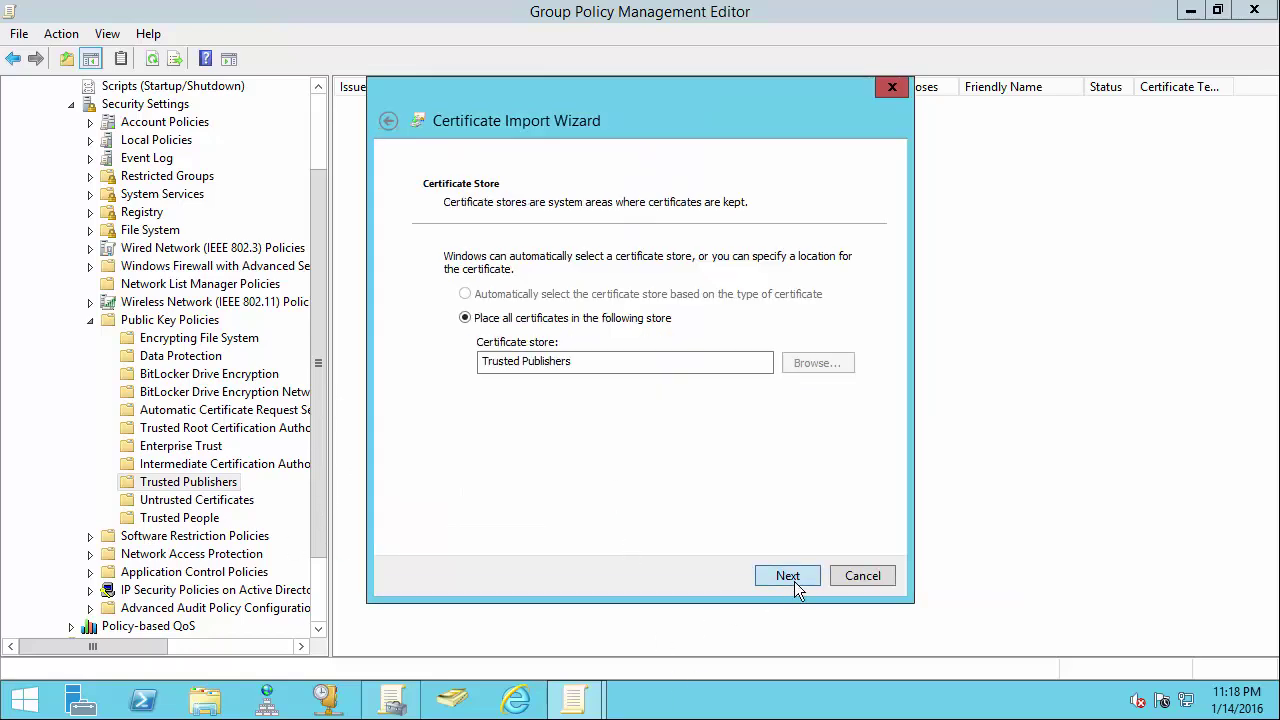
click(794, 581)
click(794, 581)
click(717, 425)
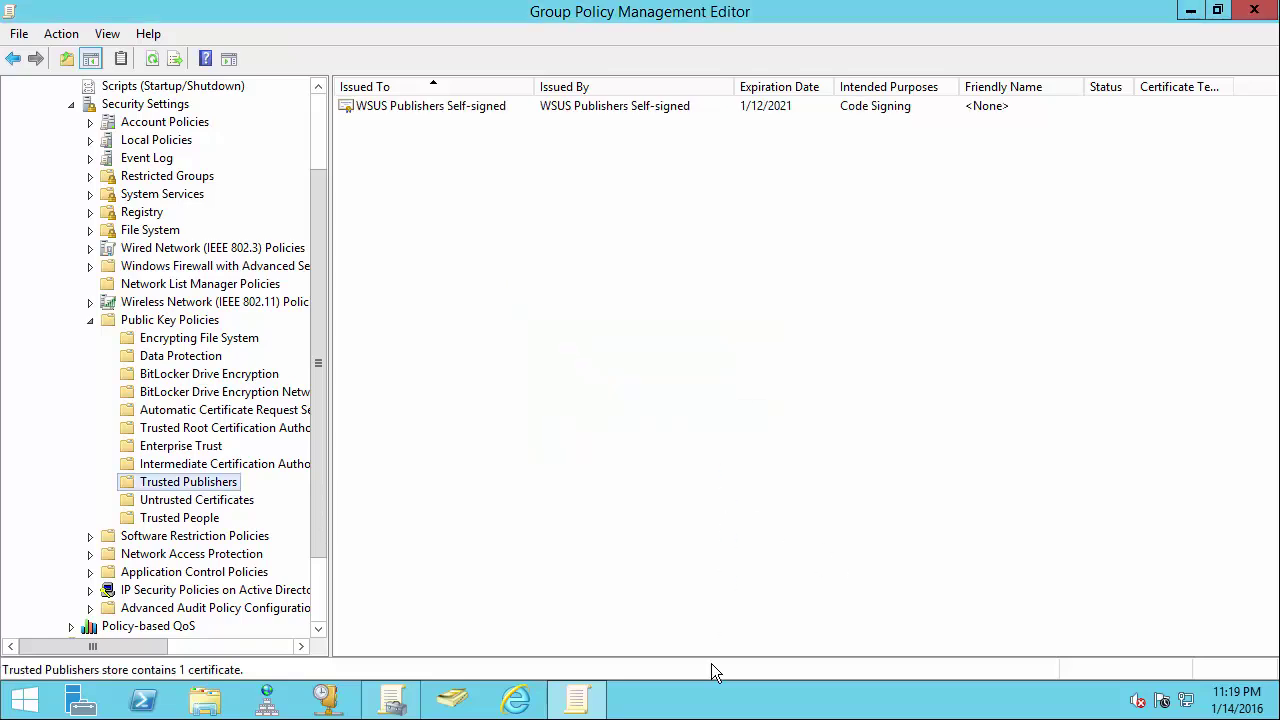
- Under Administrative Templates > Windows Components > Windows Update, set 'Allow signed updates from an intranet…' to Enabled
scroll(140, 178, up, 2)
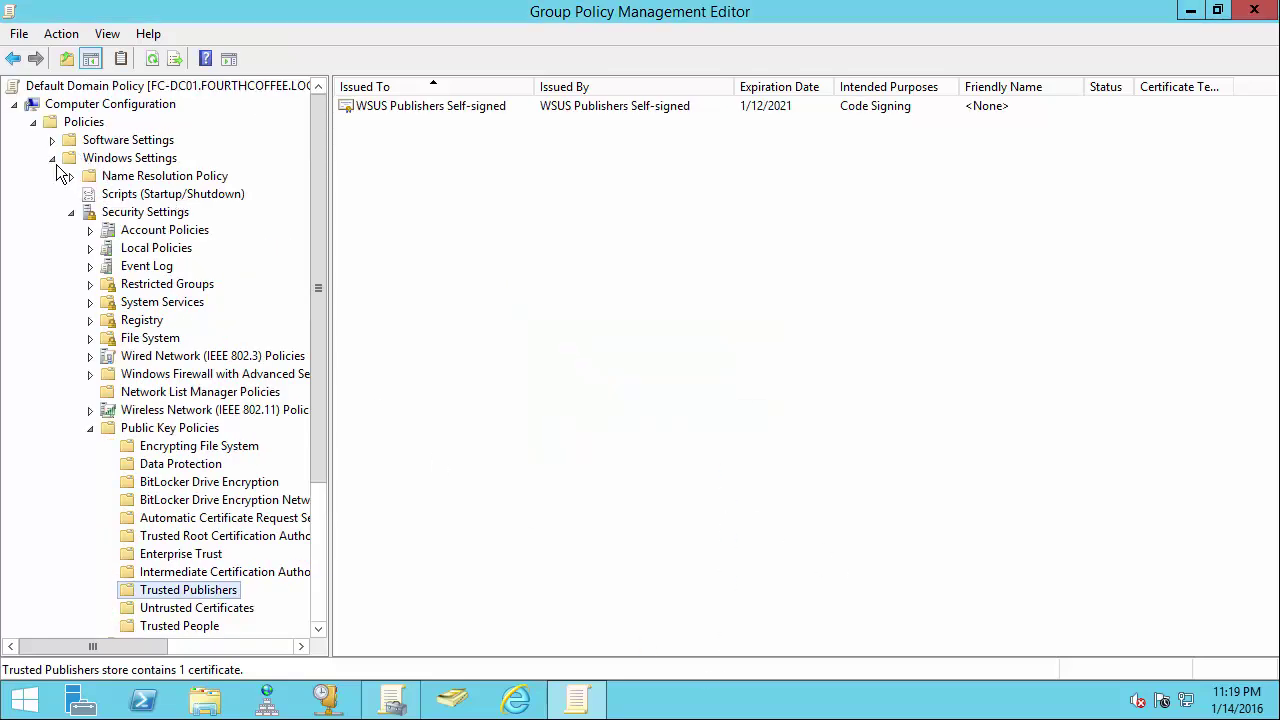
click(53, 160)
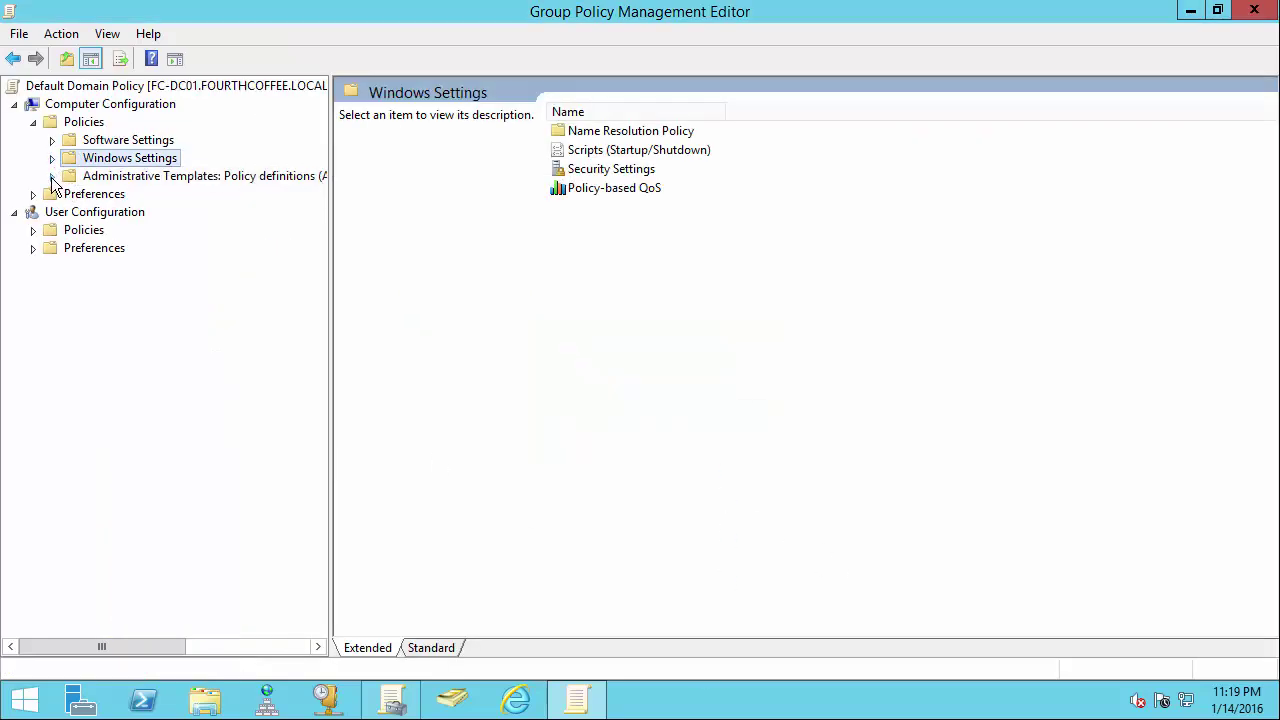
click(53, 177)
click(74, 301)
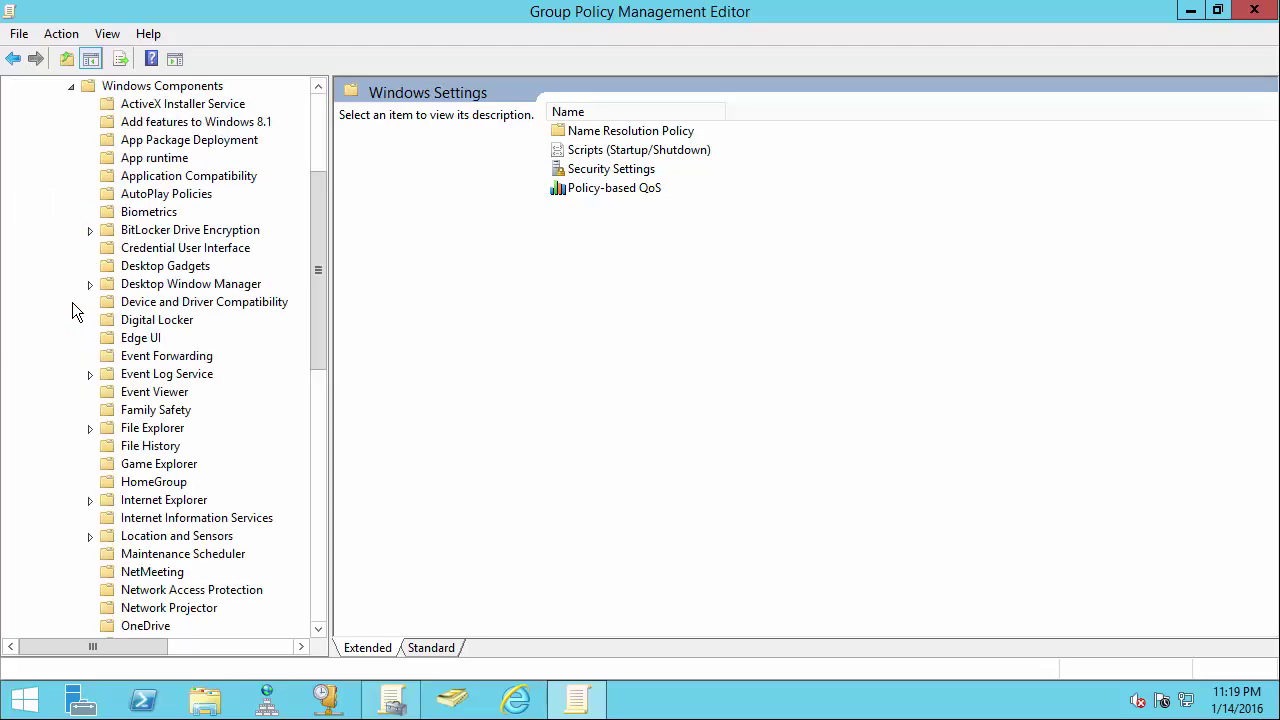
scroll(131, 286, down, 11)
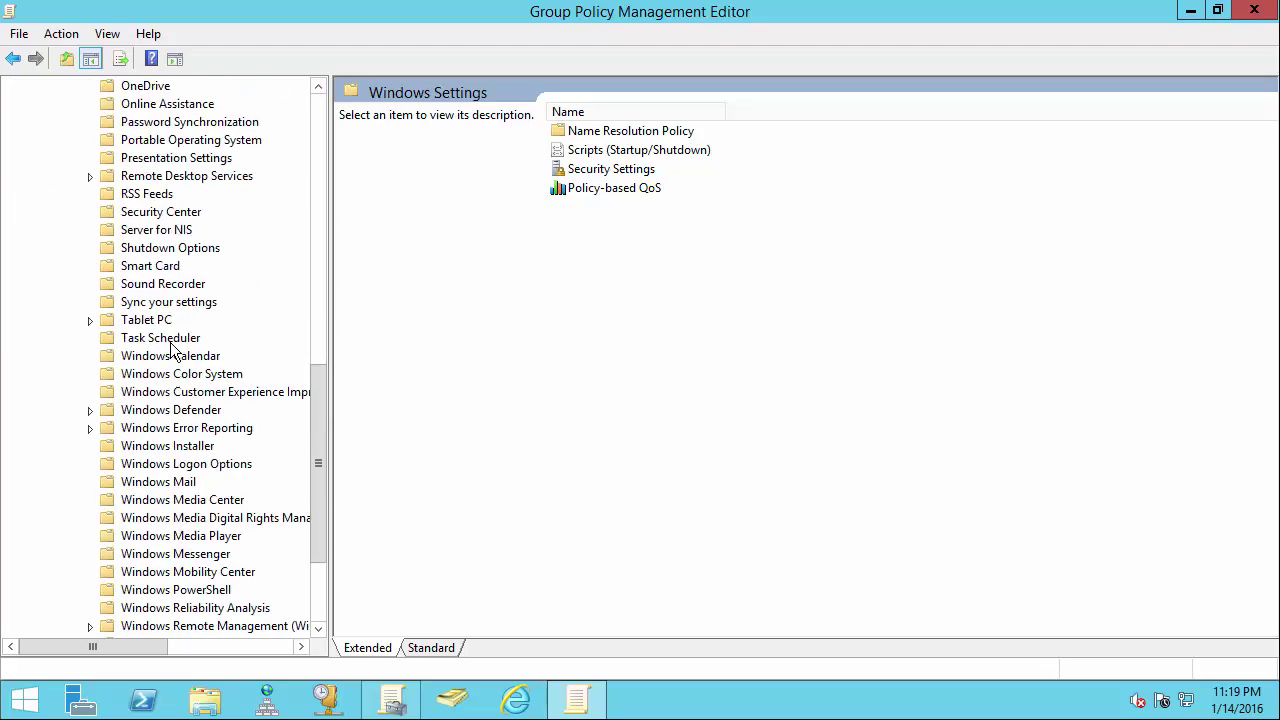
scroll(172, 348, down, 2)
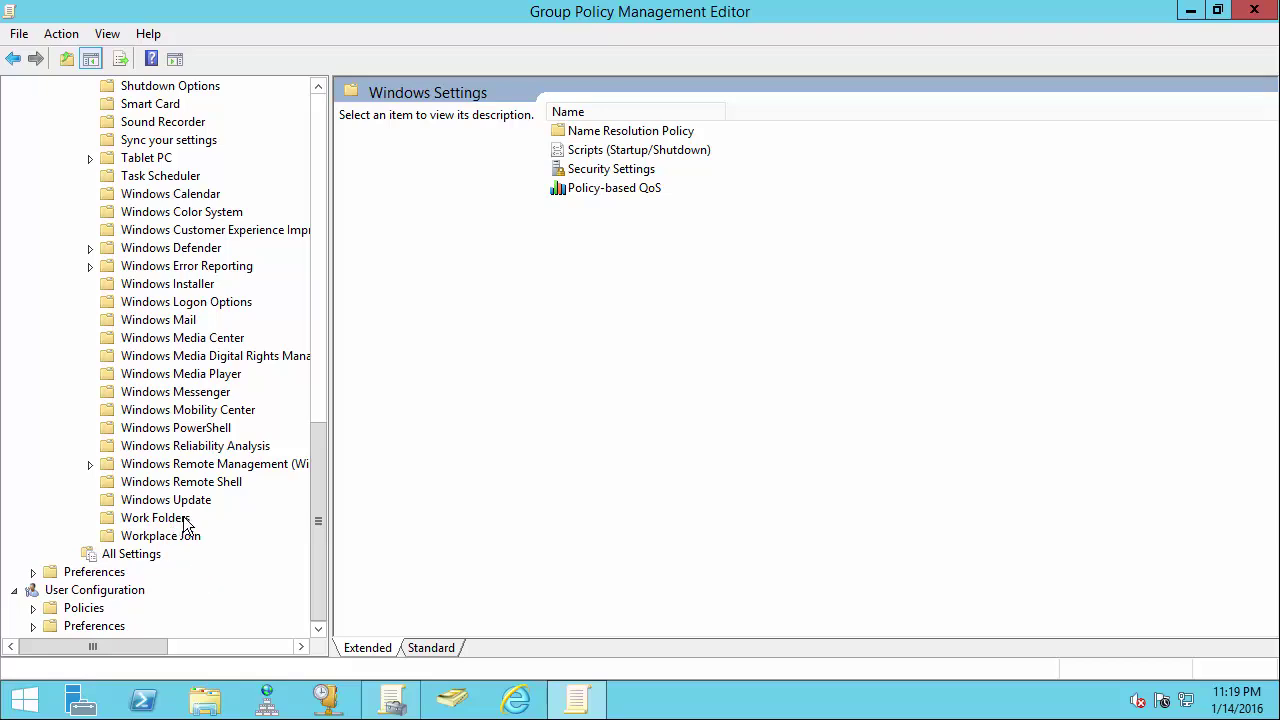
click(173, 499)
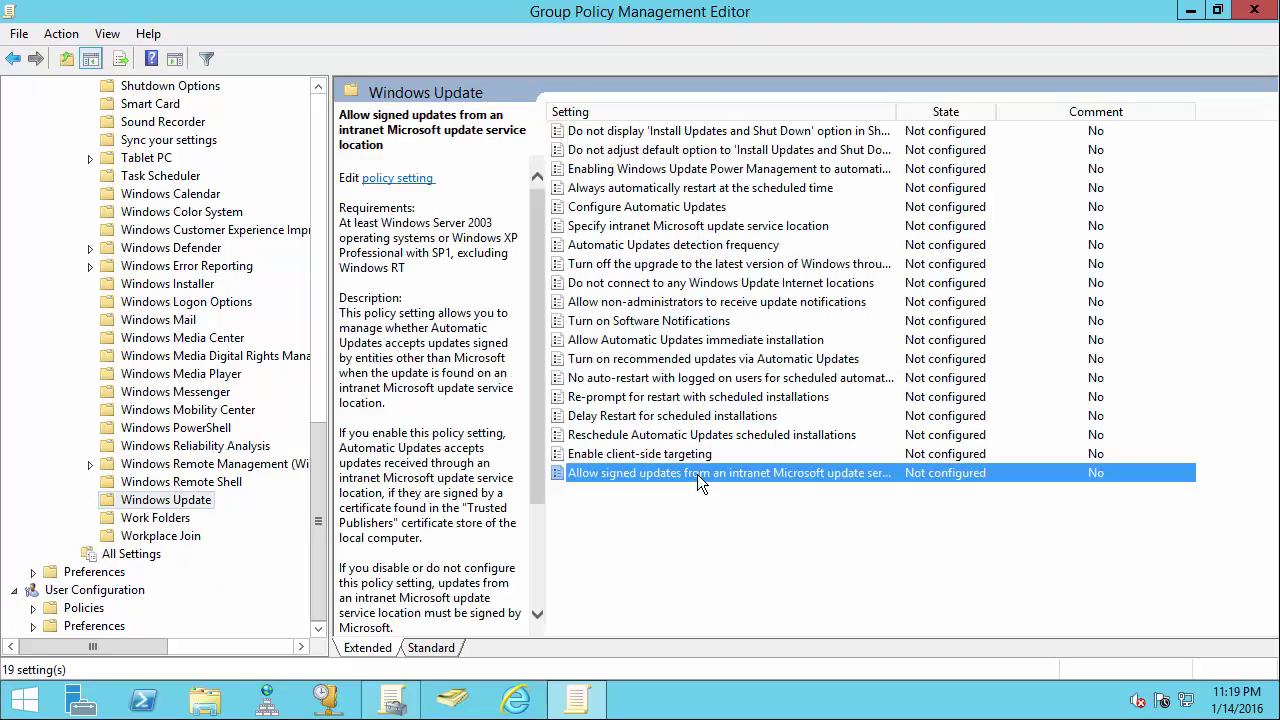
double_click(699, 477)
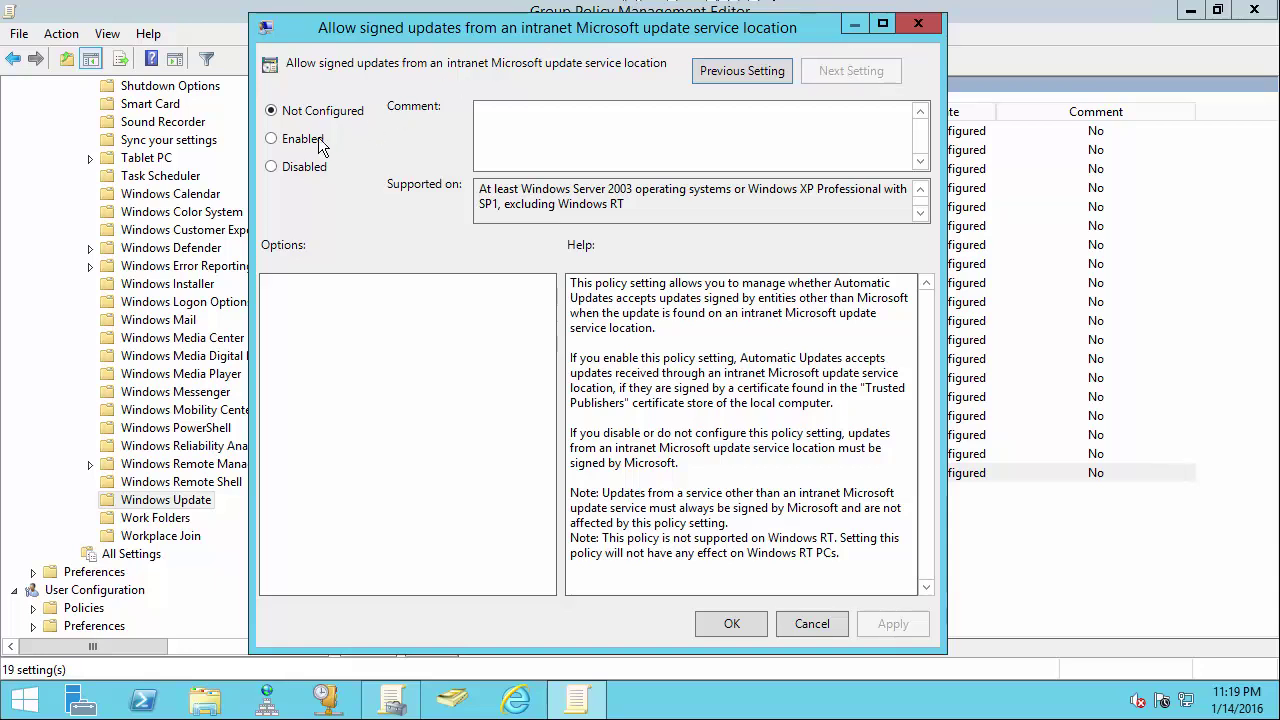
click(271, 139)
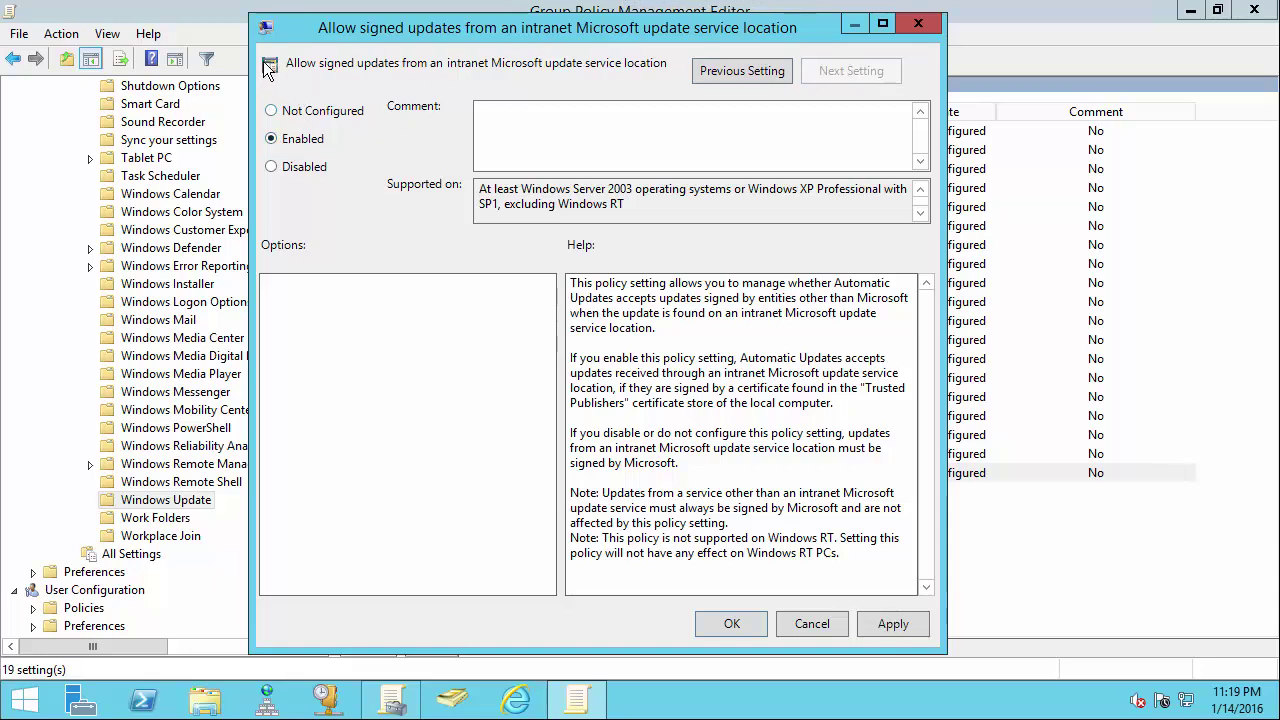
click(734, 623)
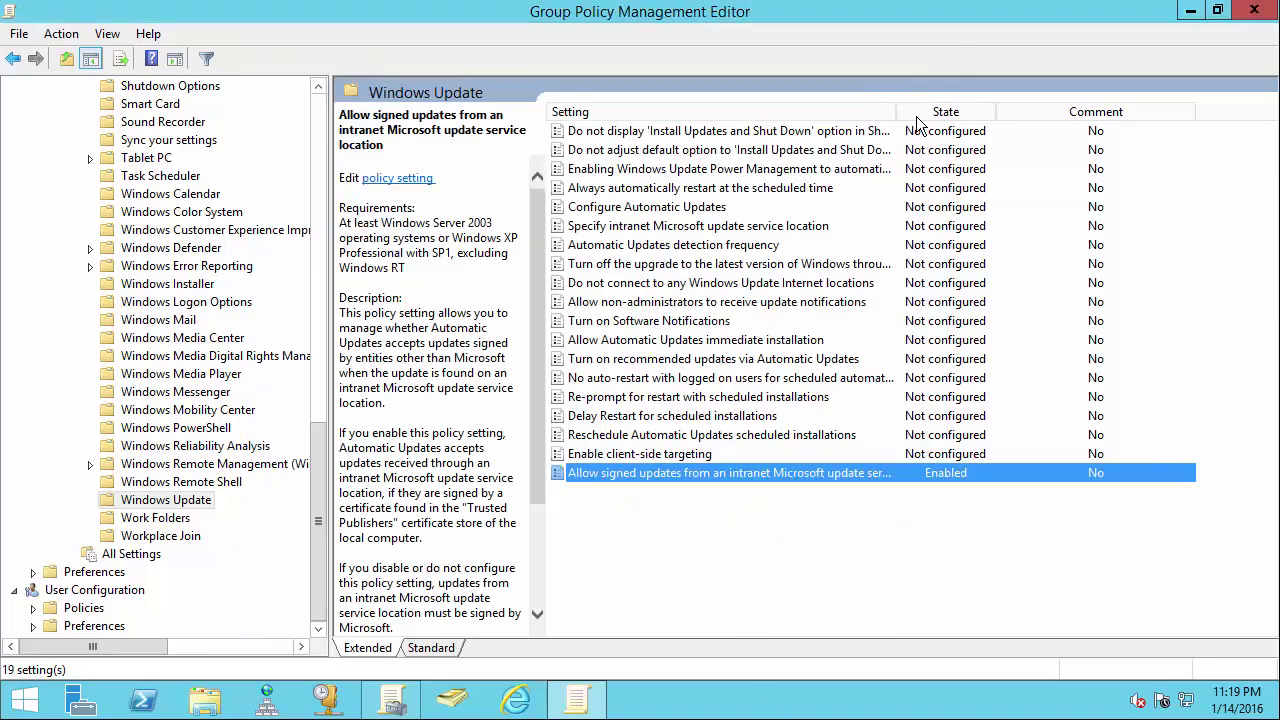
- Close the Group Policy Management Editor and then the Group Policy Management window
click(1254, 11)
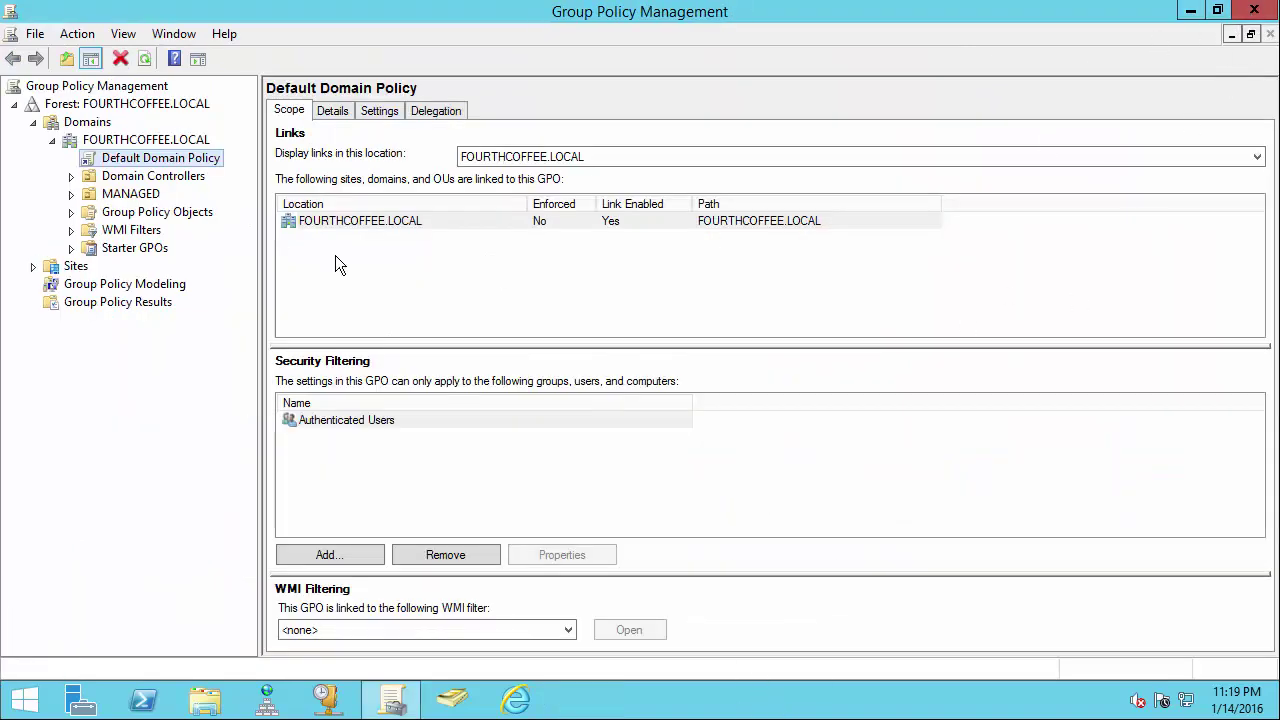
click(147, 160)
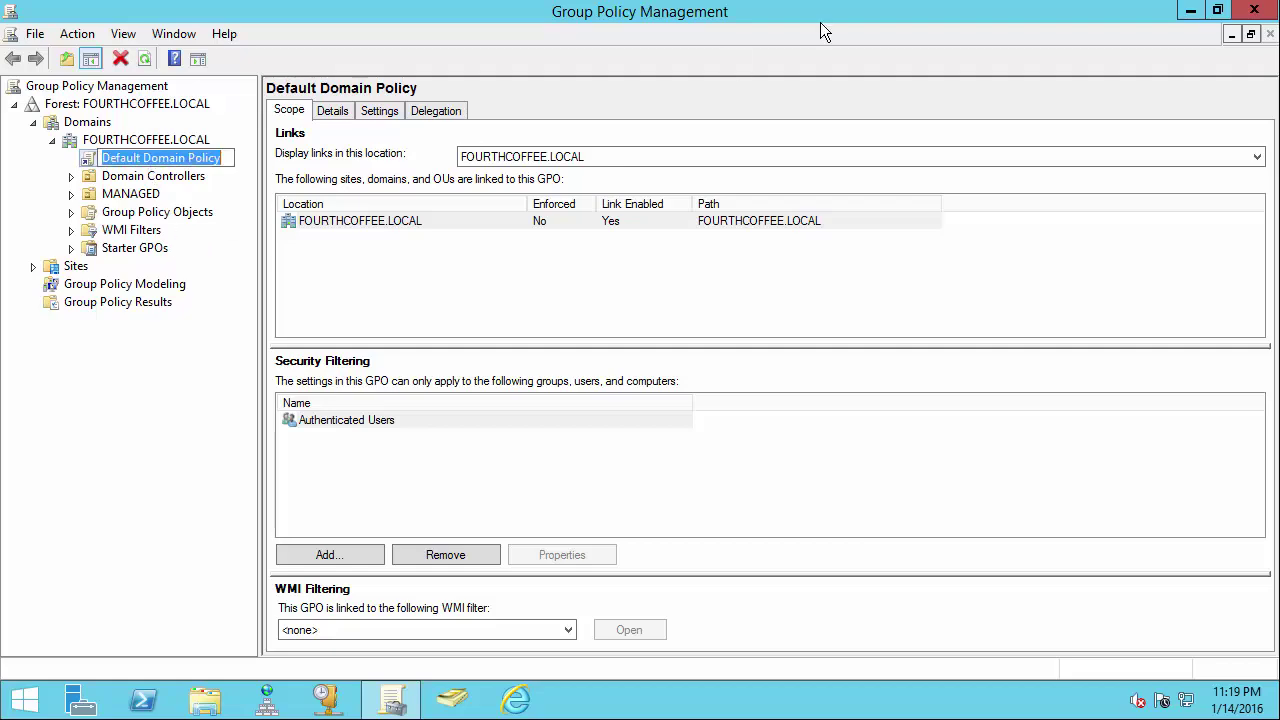
click(1254, 11)
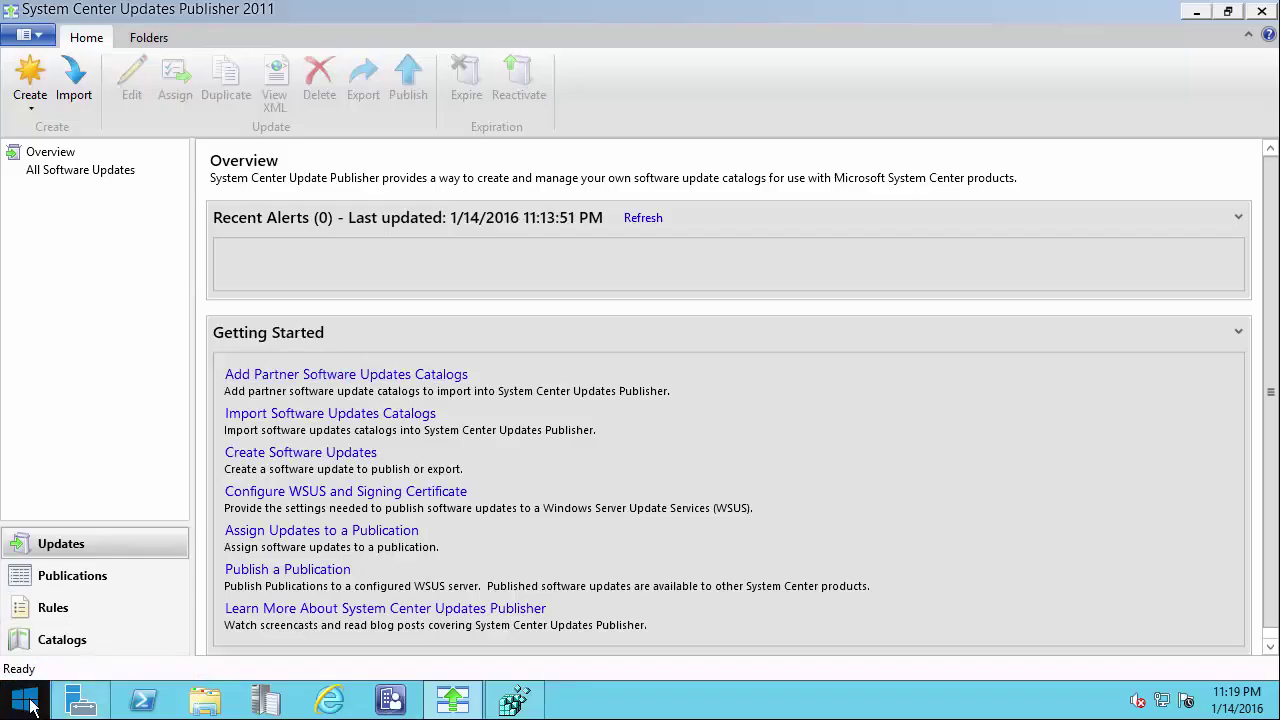
- Run gpupdate /force in a Command Prompt
click(31, 706)
text(cmd)
key(Return)
text(gpupdate /force)
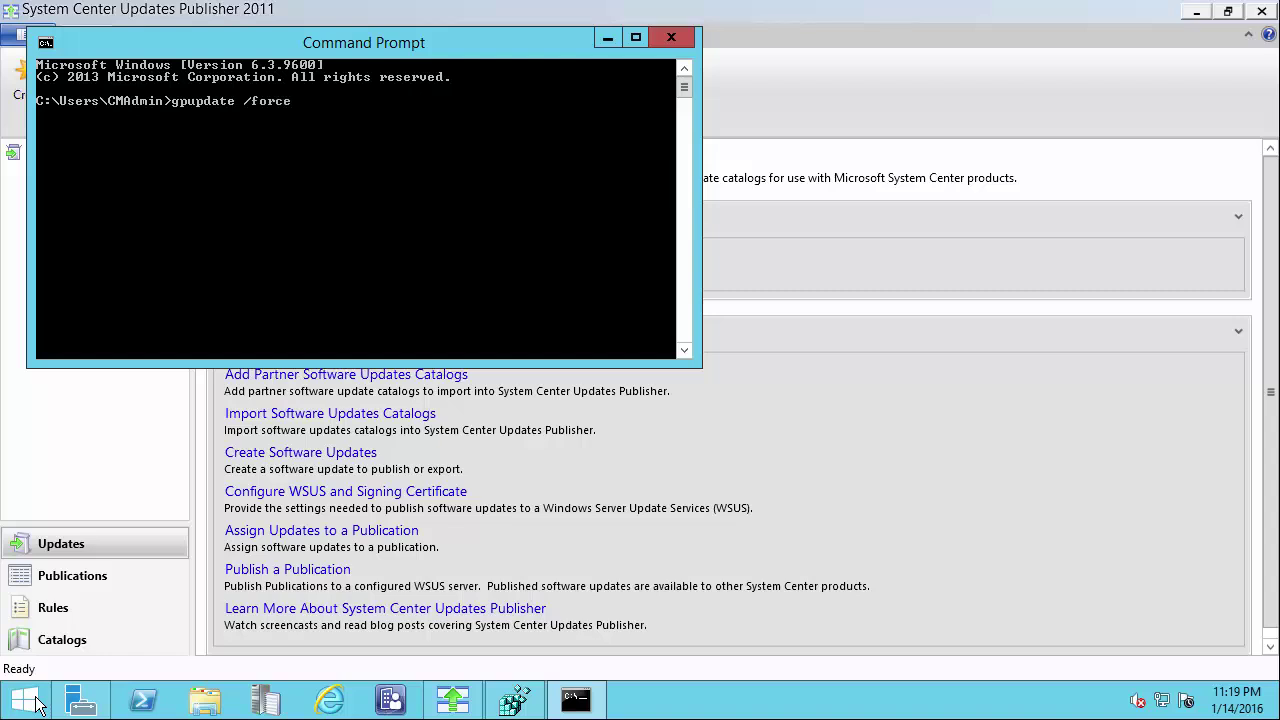
key(Return)
- Launch an elevated mmc and add the Certificates snap-in for the local computer account
key(super+r)
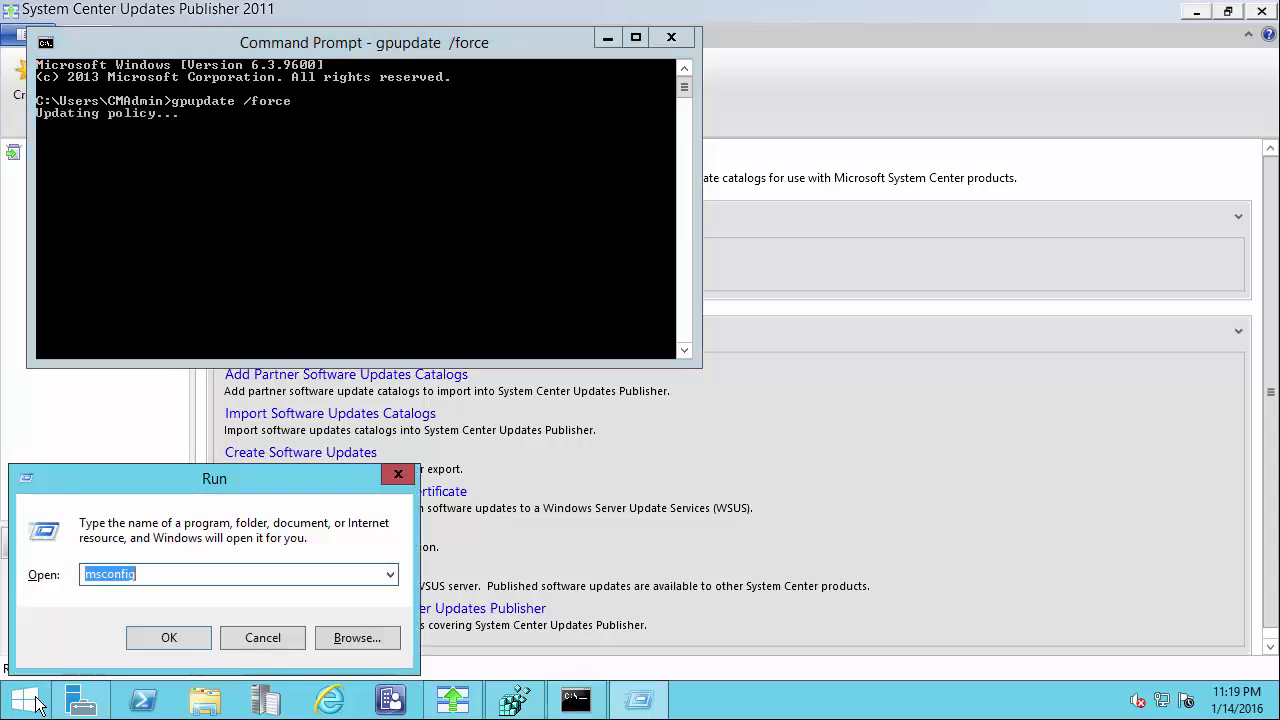
text(mmc)
key(Return)
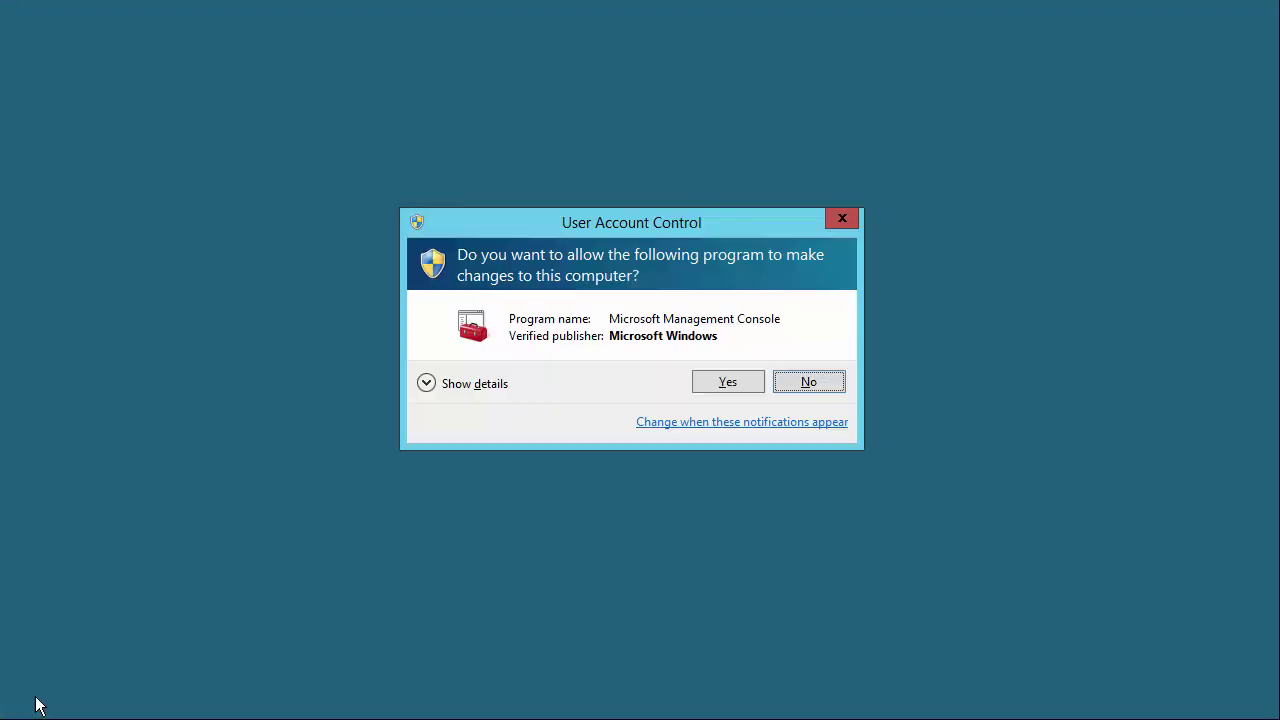
key(Return)
key(ctrl+m)
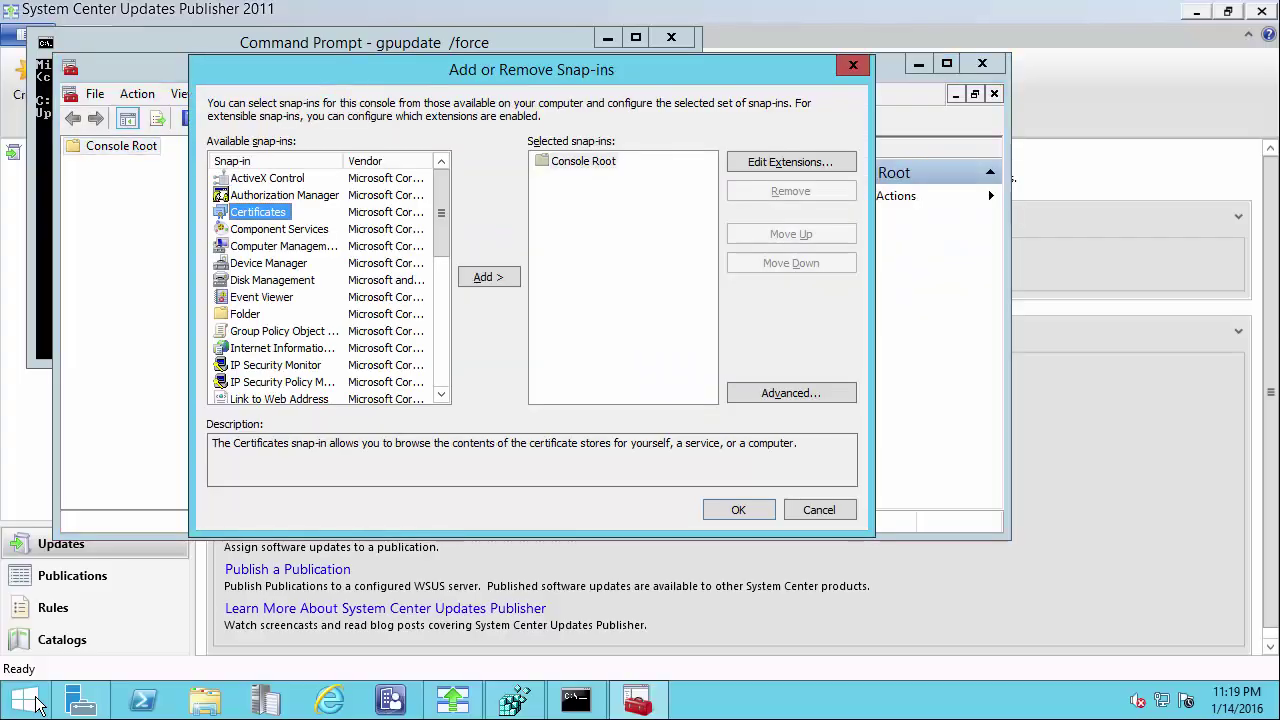
click(483, 278)
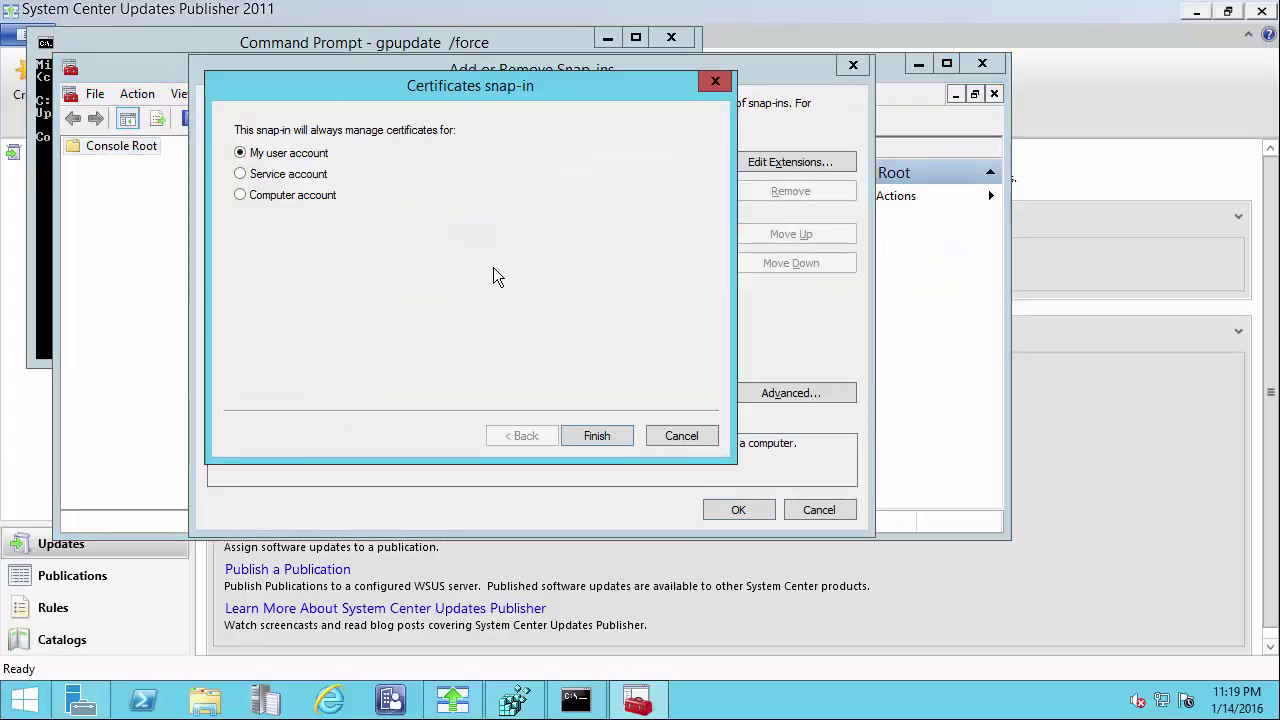
click(311, 196)
click(597, 436)
key(Return)
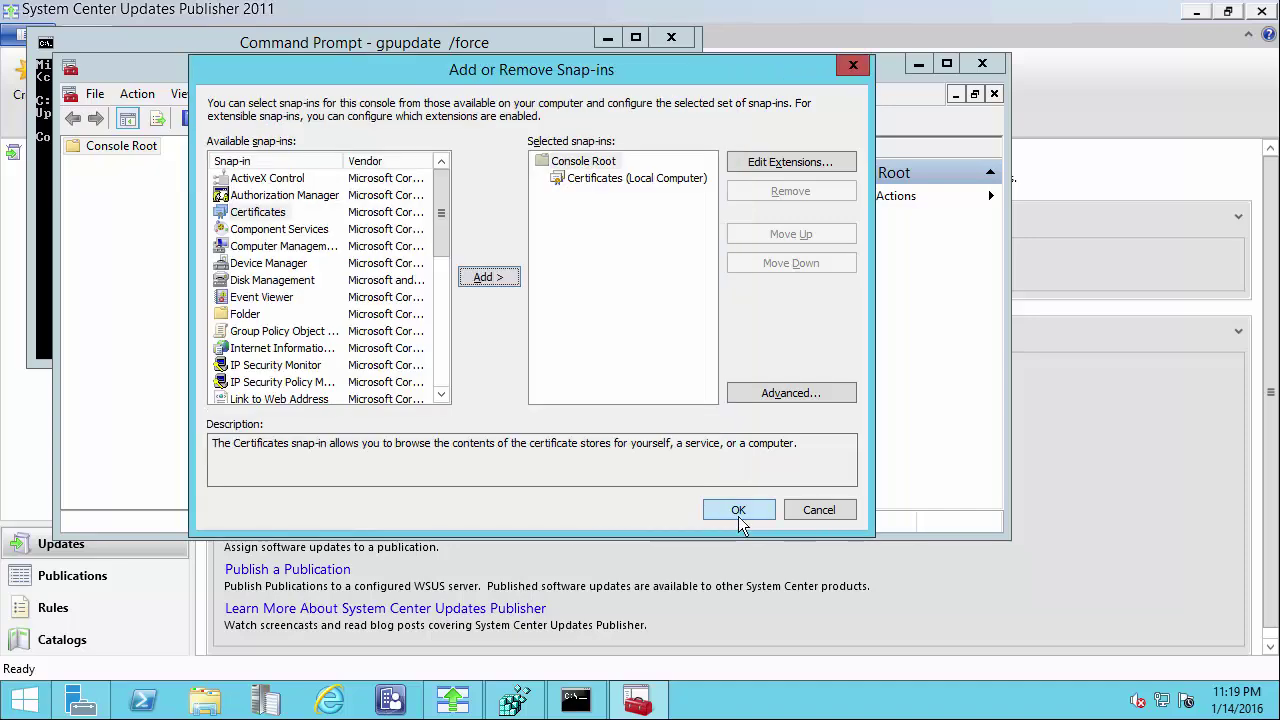
- Find the WSUS Publishers Self-signed certificate under local Trusted Root Certification Authorities > Certificates
click(738, 511)
double_click(164, 164)
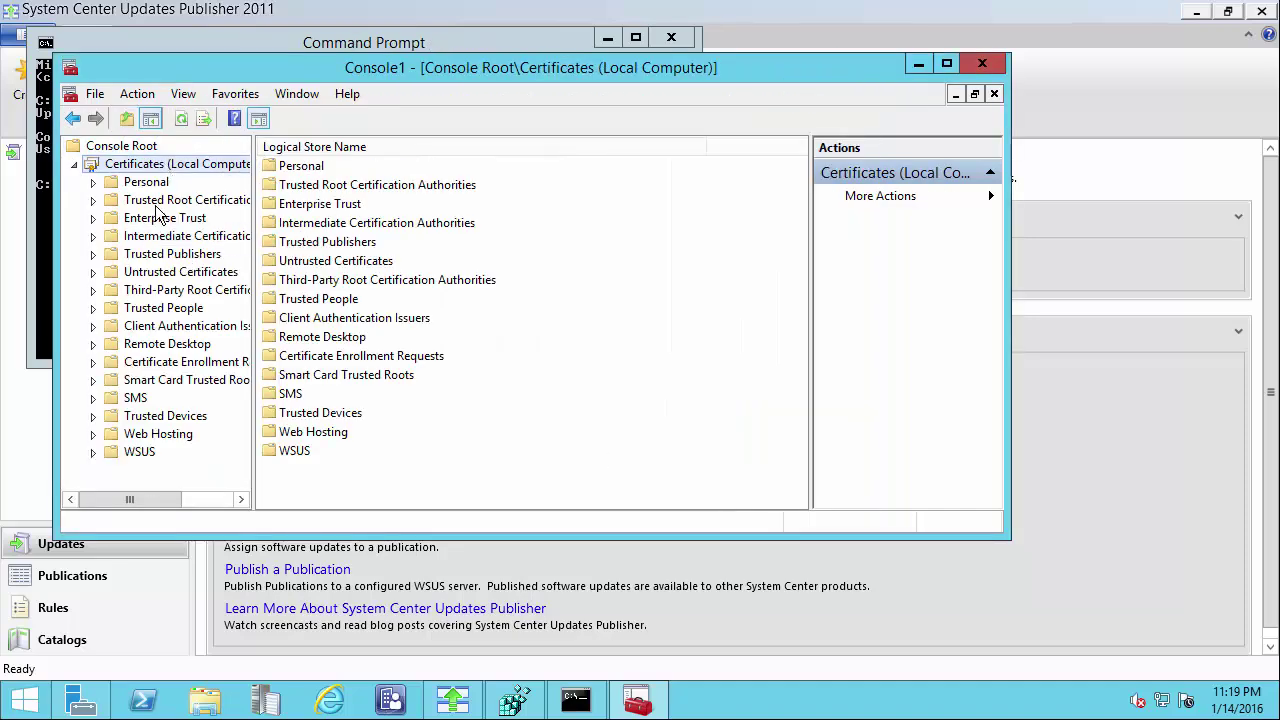
double_click(156, 204)
click(170, 218)
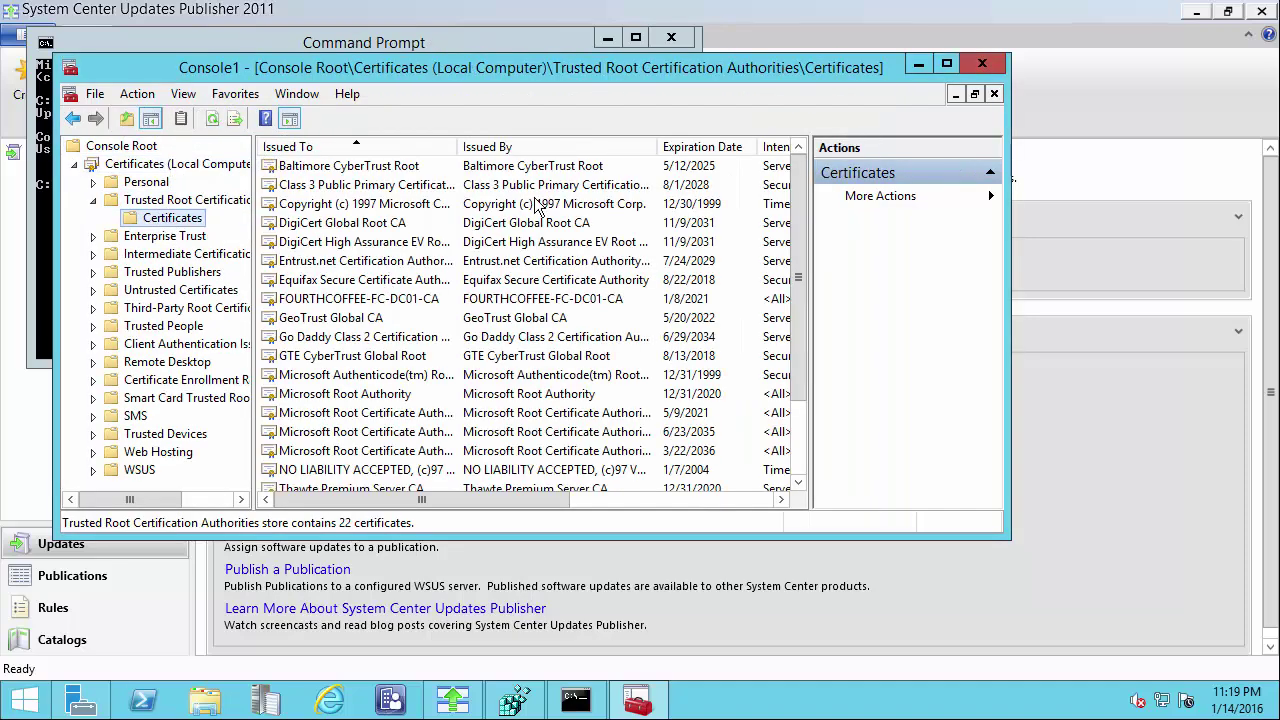
double_click(633, 67)
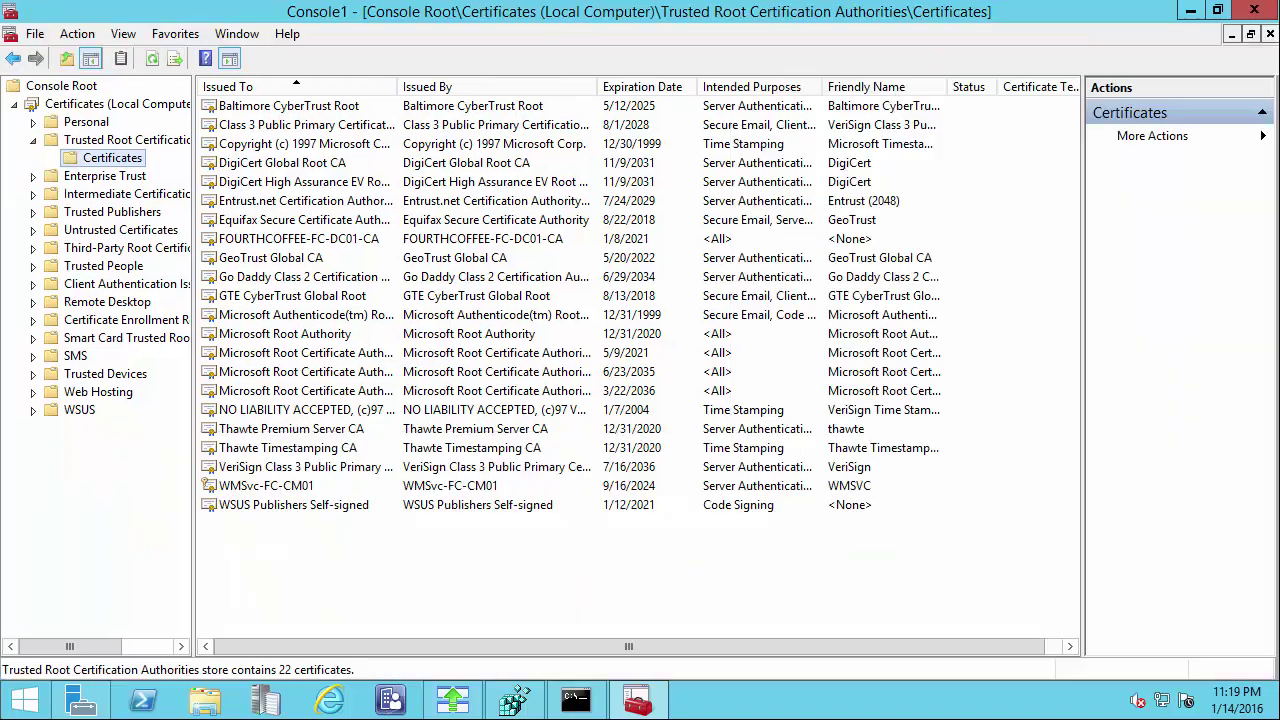
click(330, 507)
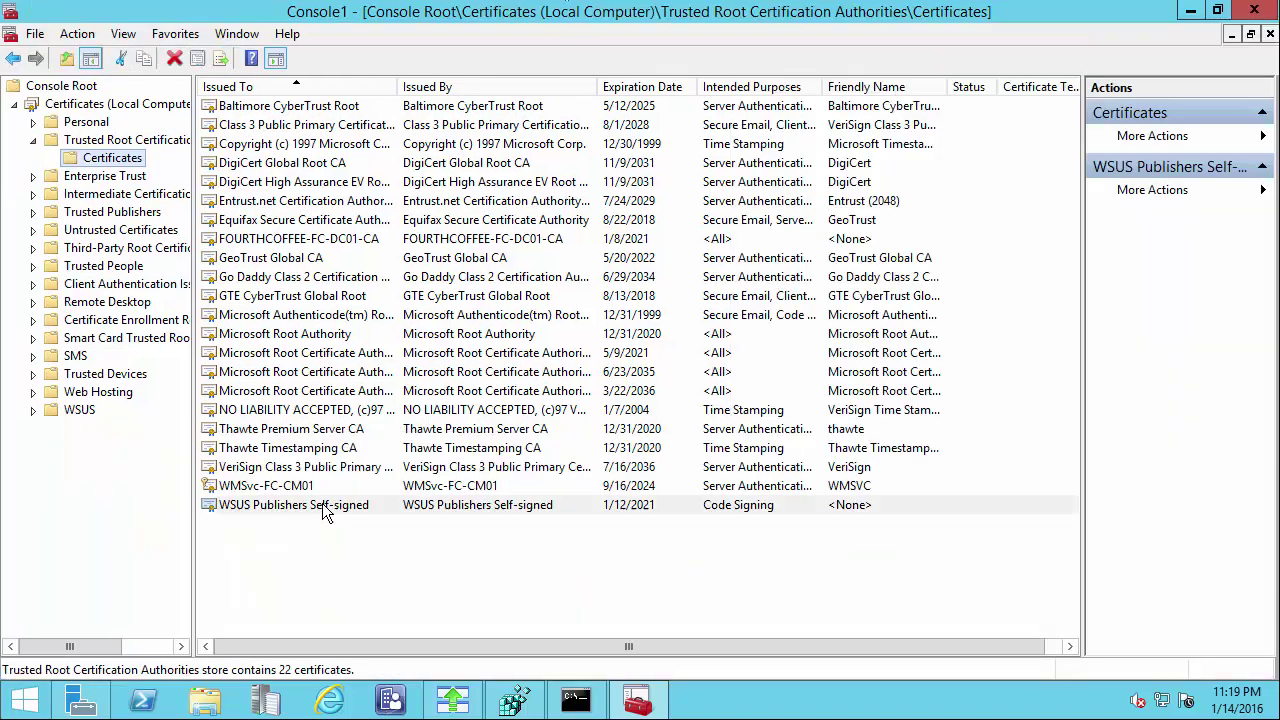
- Confirm the same WSUS certificate is listed under Trusted Publishers > Certificates
click(110, 214)
click(112, 231)
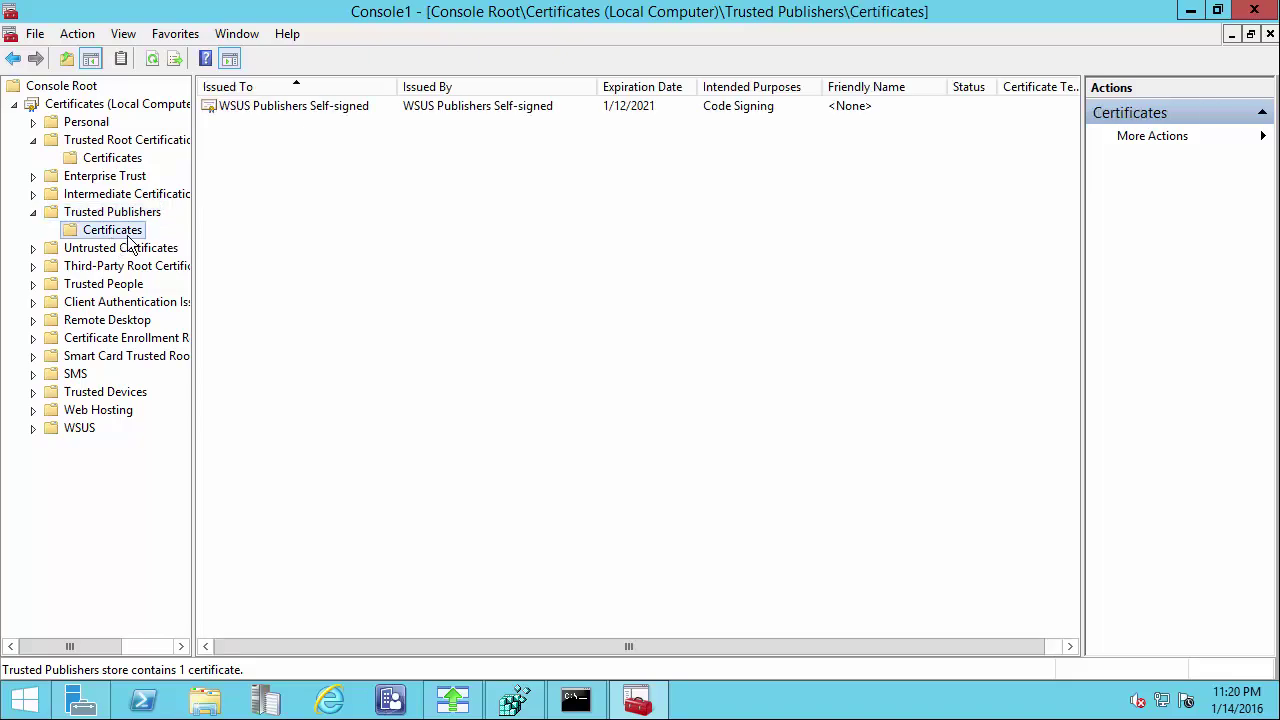
click(332, 106)
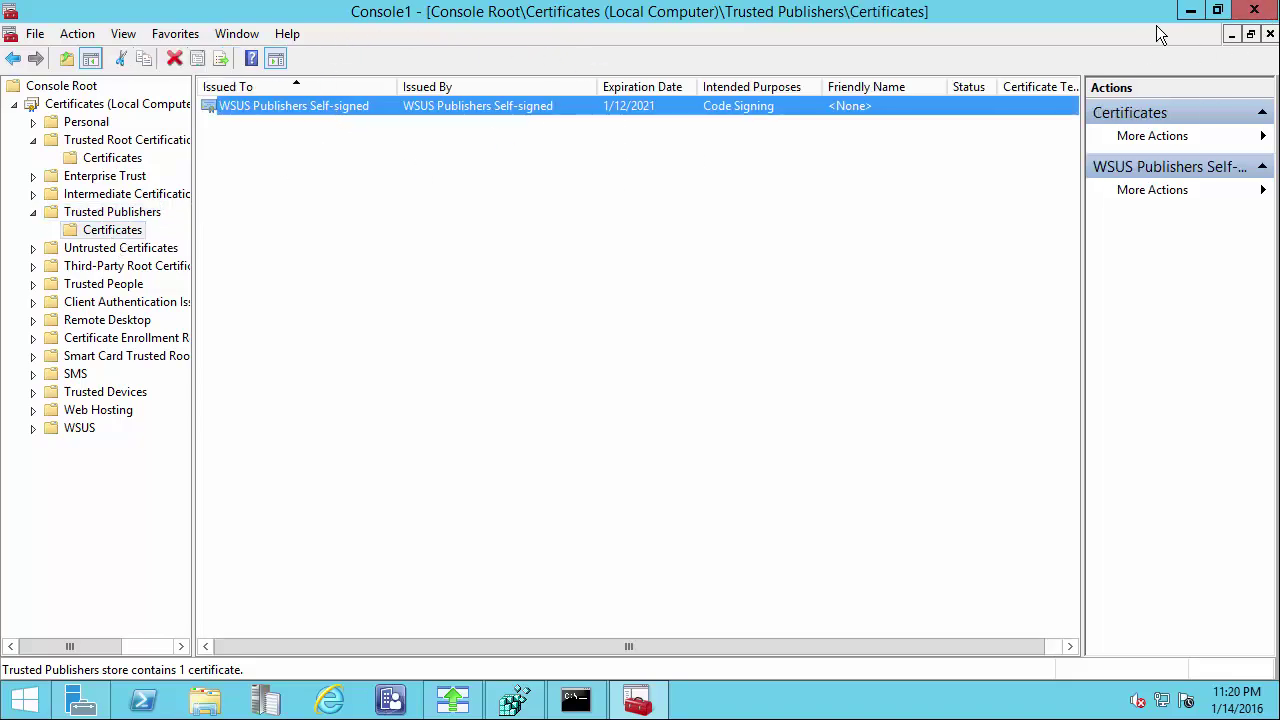
- Close the certificate console, answering its save prompt, then close the Command Prompt
click(1255, 11)
click(655, 394)
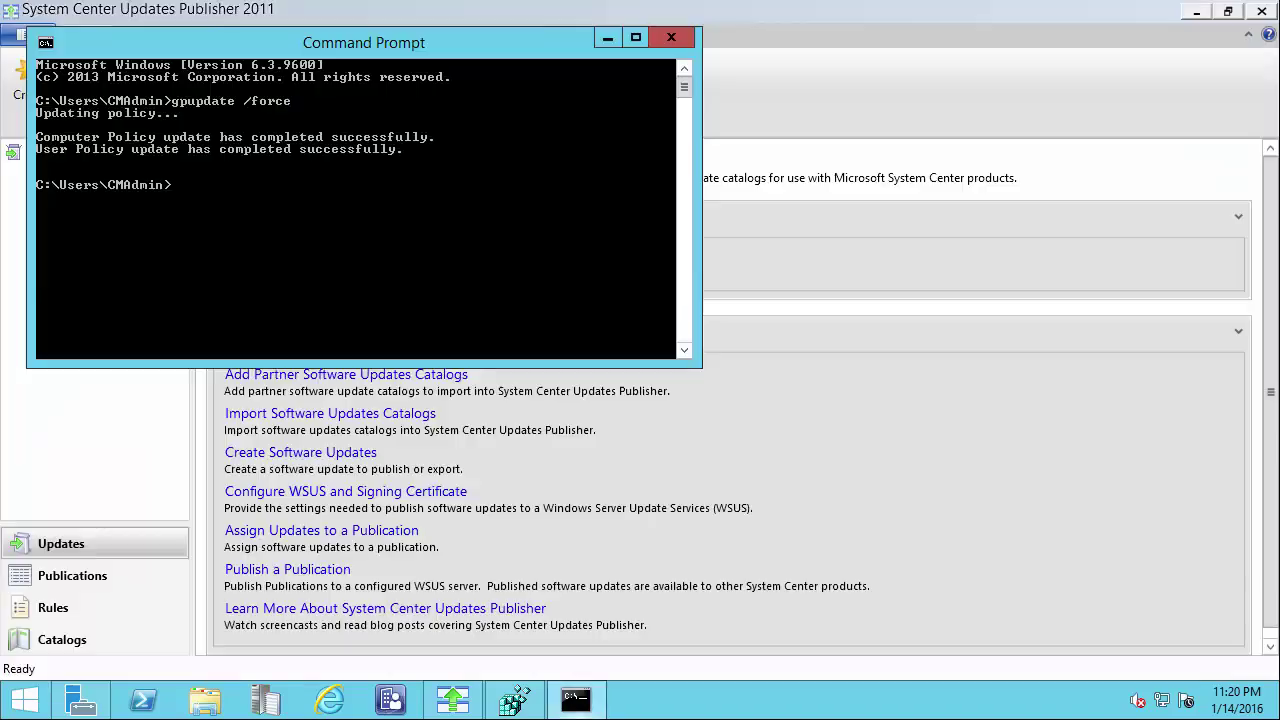
click(677, 39)
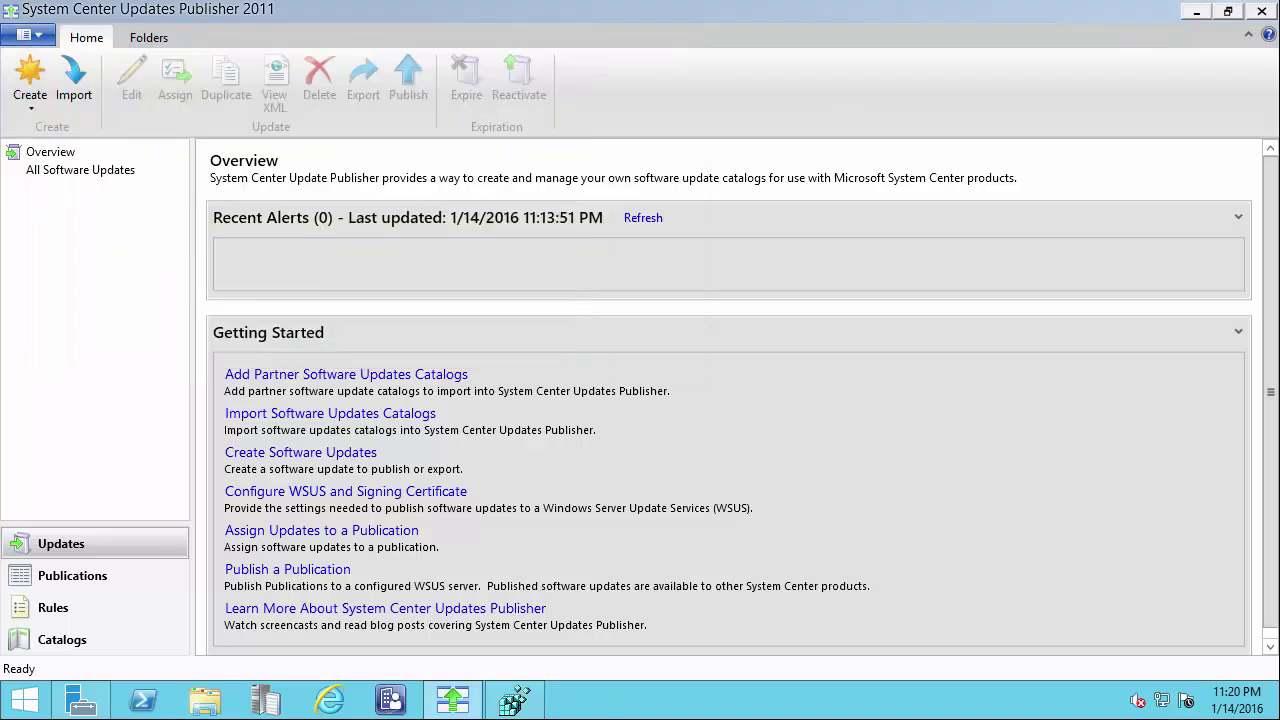